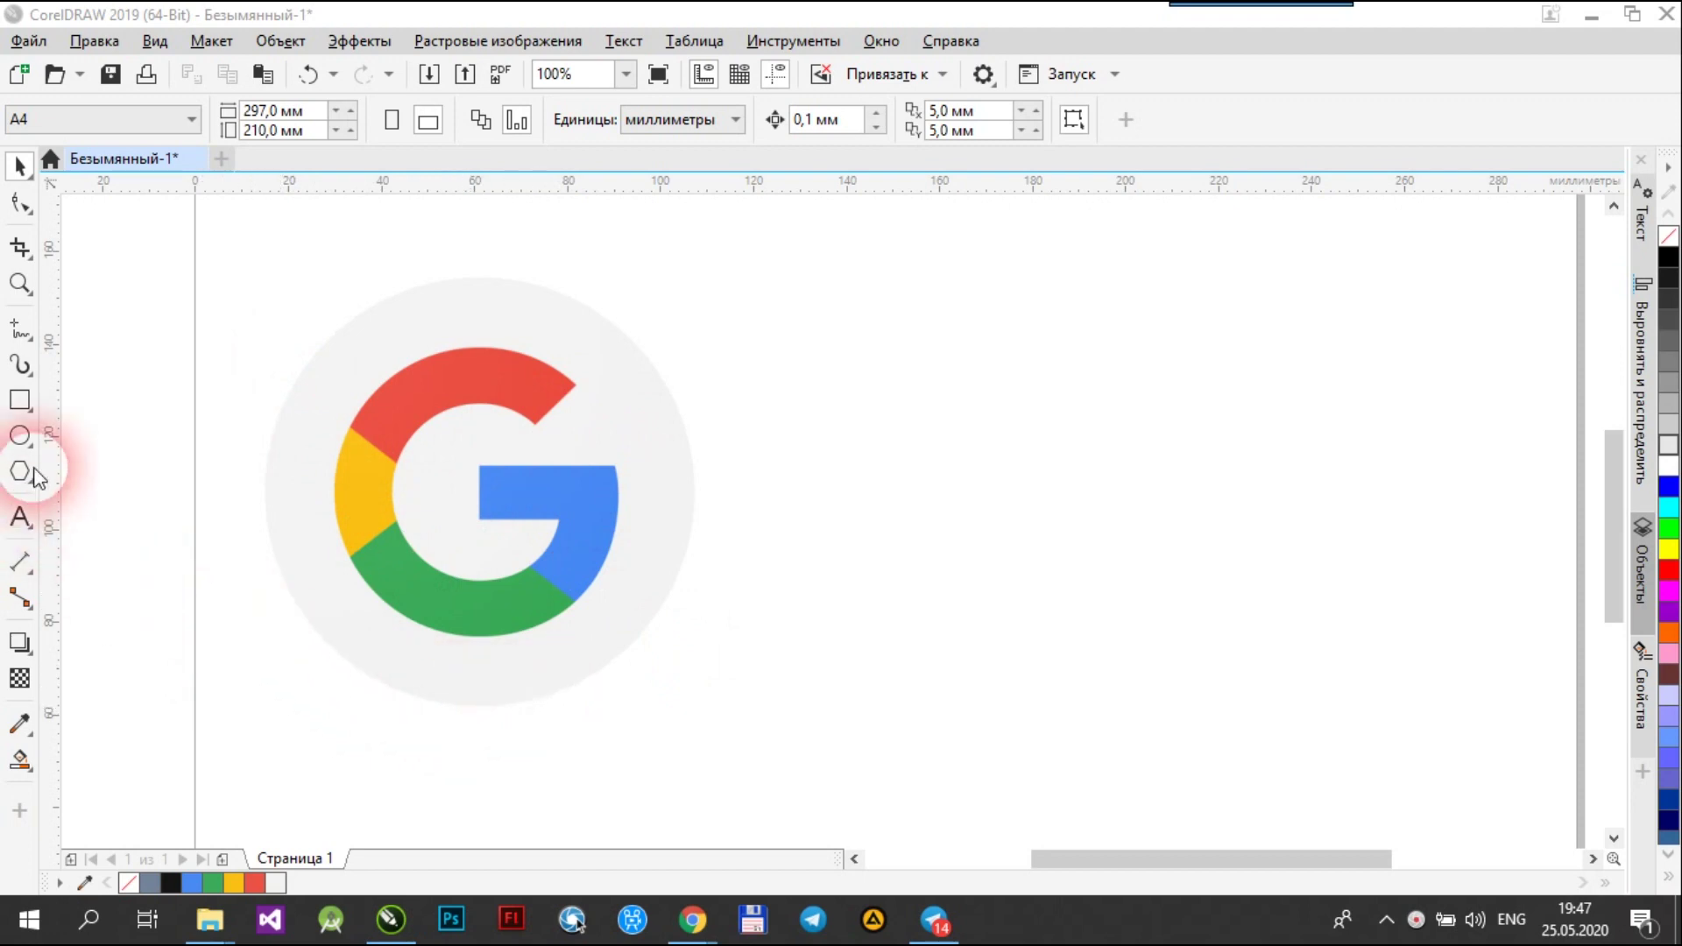
- Lock the reference logo image on the page so it cannot be selected or moved
{"action": "left_click", "coordinate": [19, 435]}
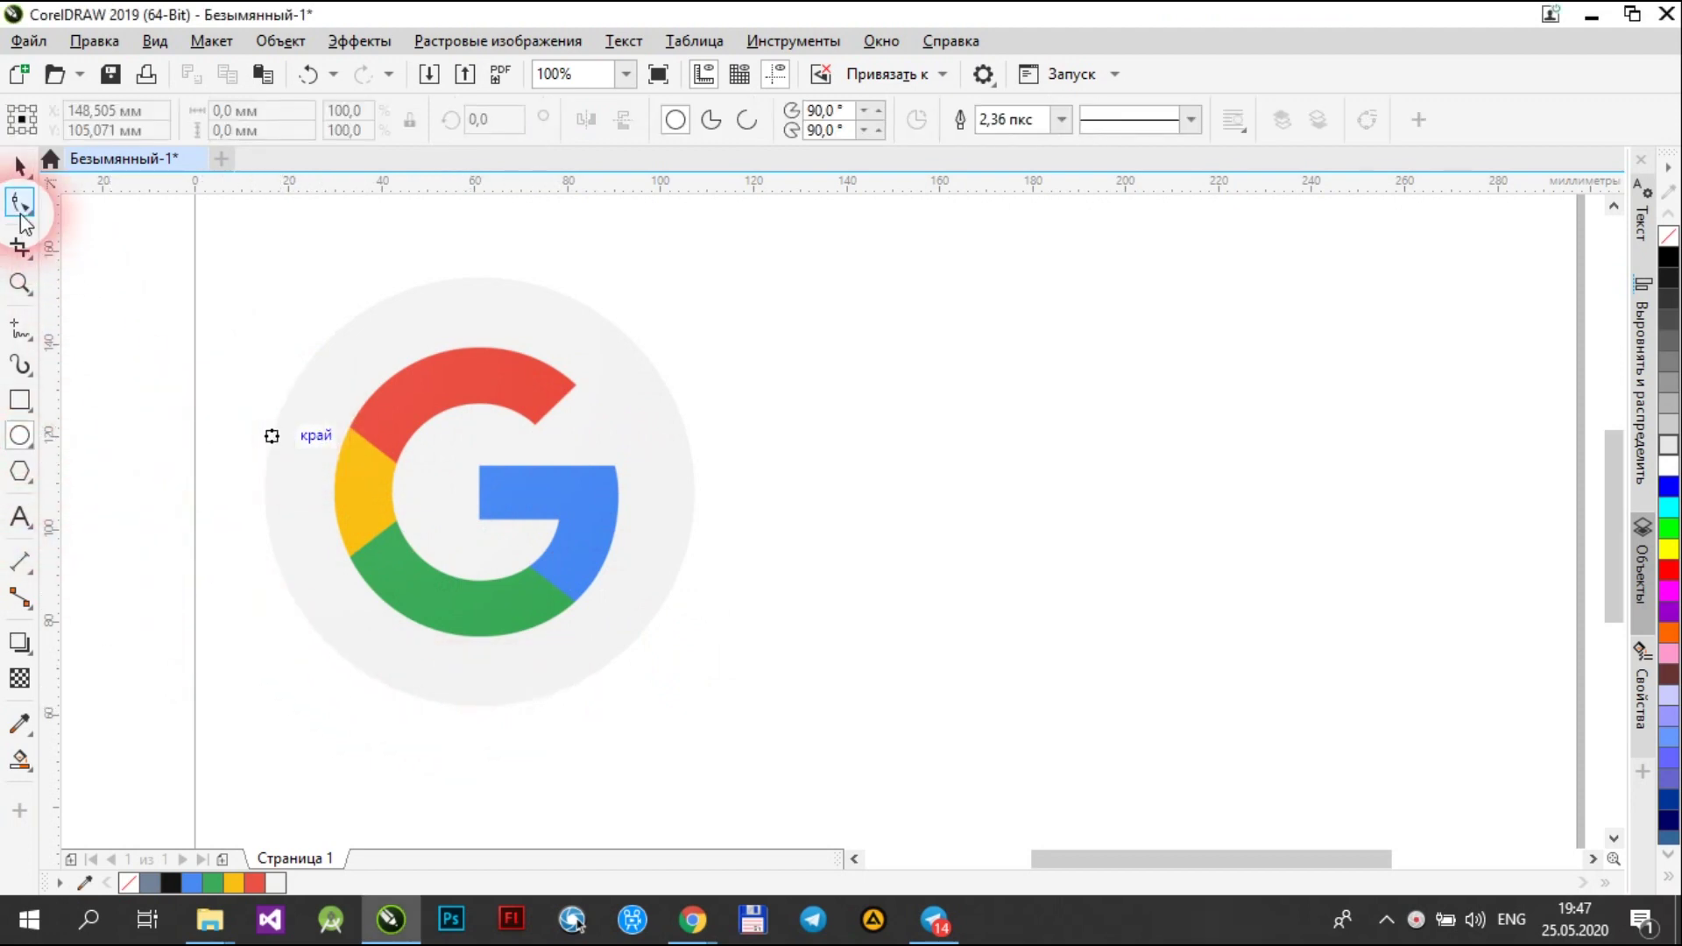
{"action": "left_click", "coordinate": [20, 166]}
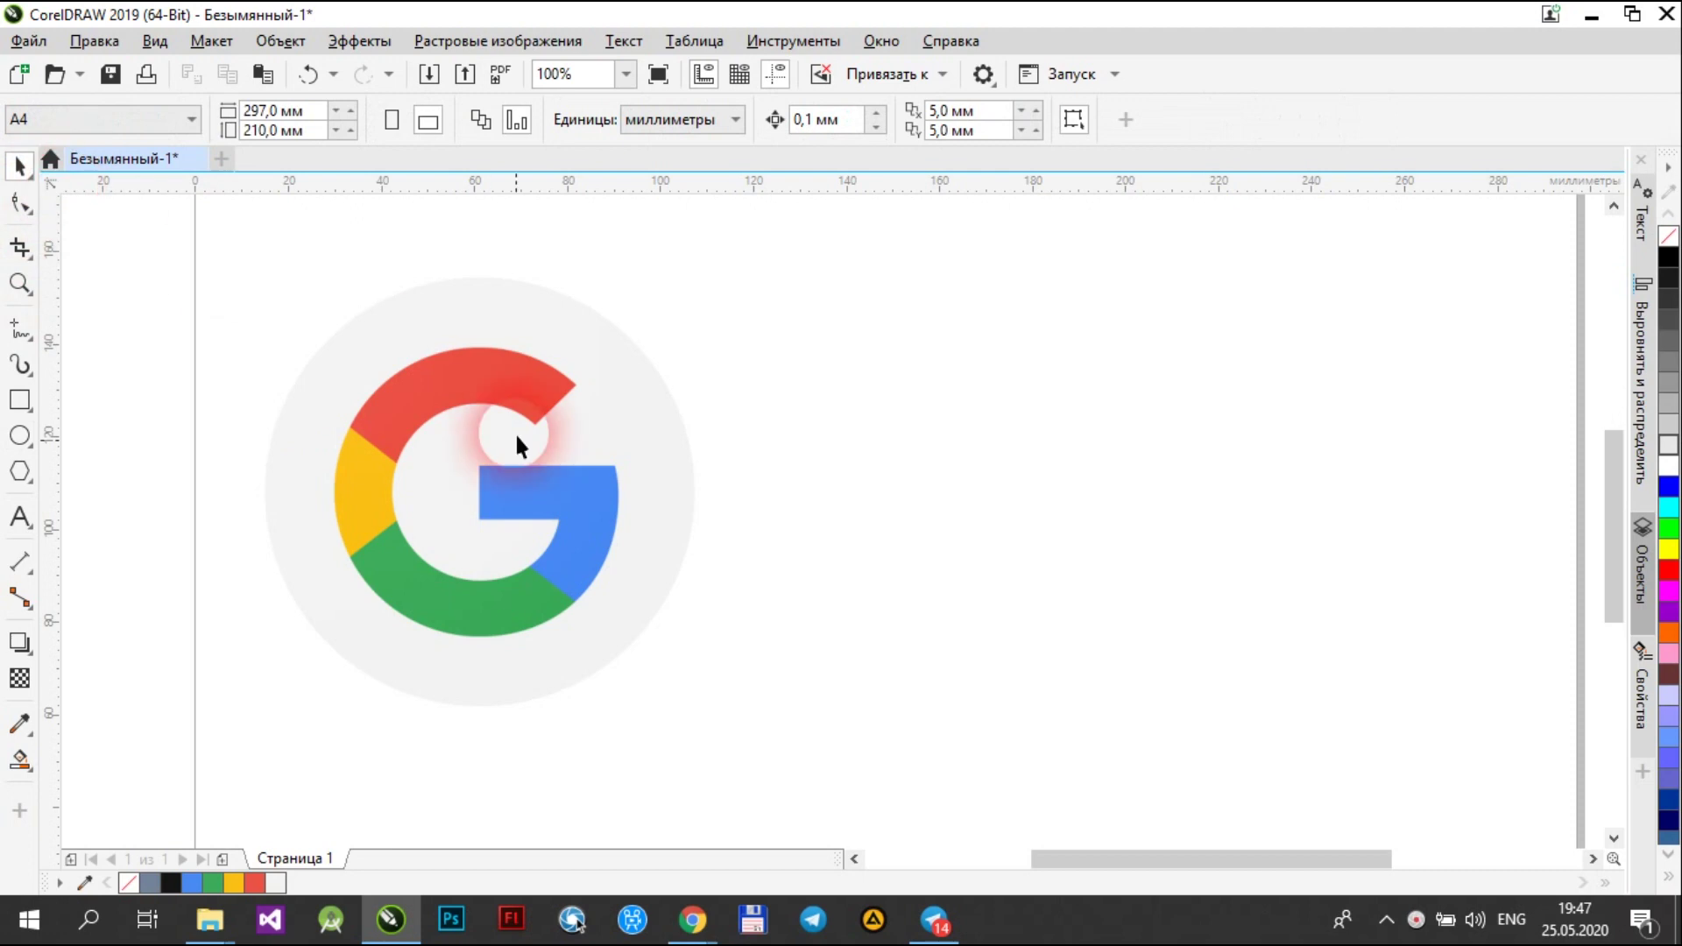
{"action": "left_click", "coordinate": [419, 386]}
{"action": "right_click", "coordinate": [569, 496]}
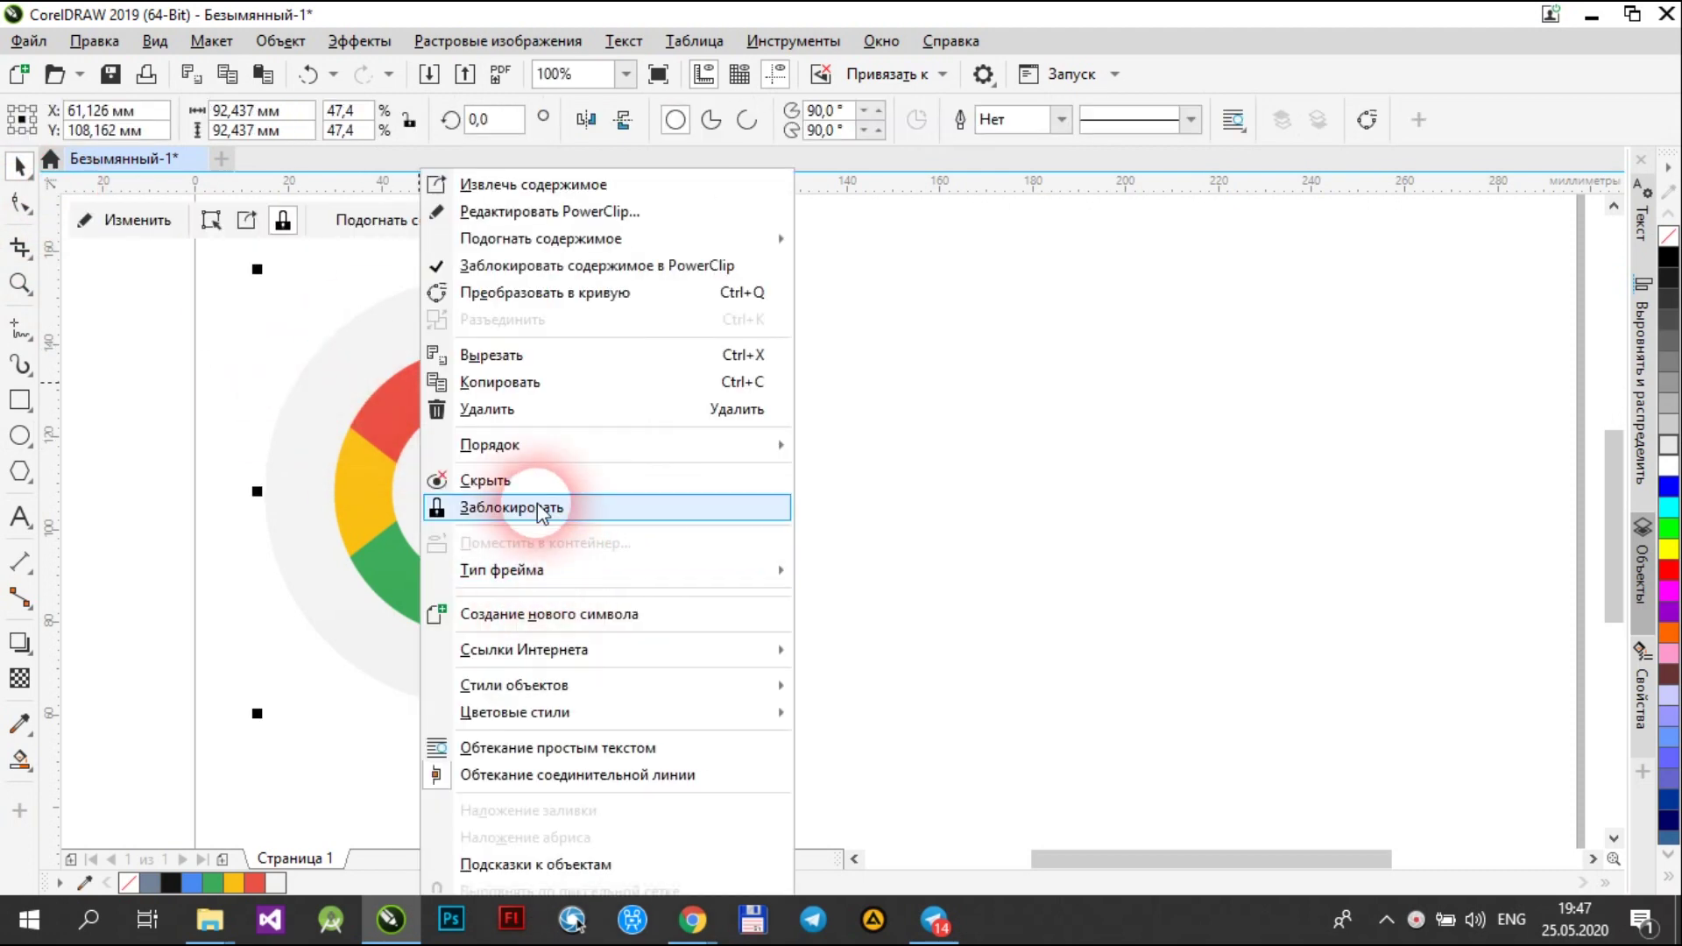
{"action": "left_click", "coordinate": [451, 508]}
{"action": "left_click", "coordinate": [669, 481]}
{"action": "left_click", "coordinate": [440, 393]}
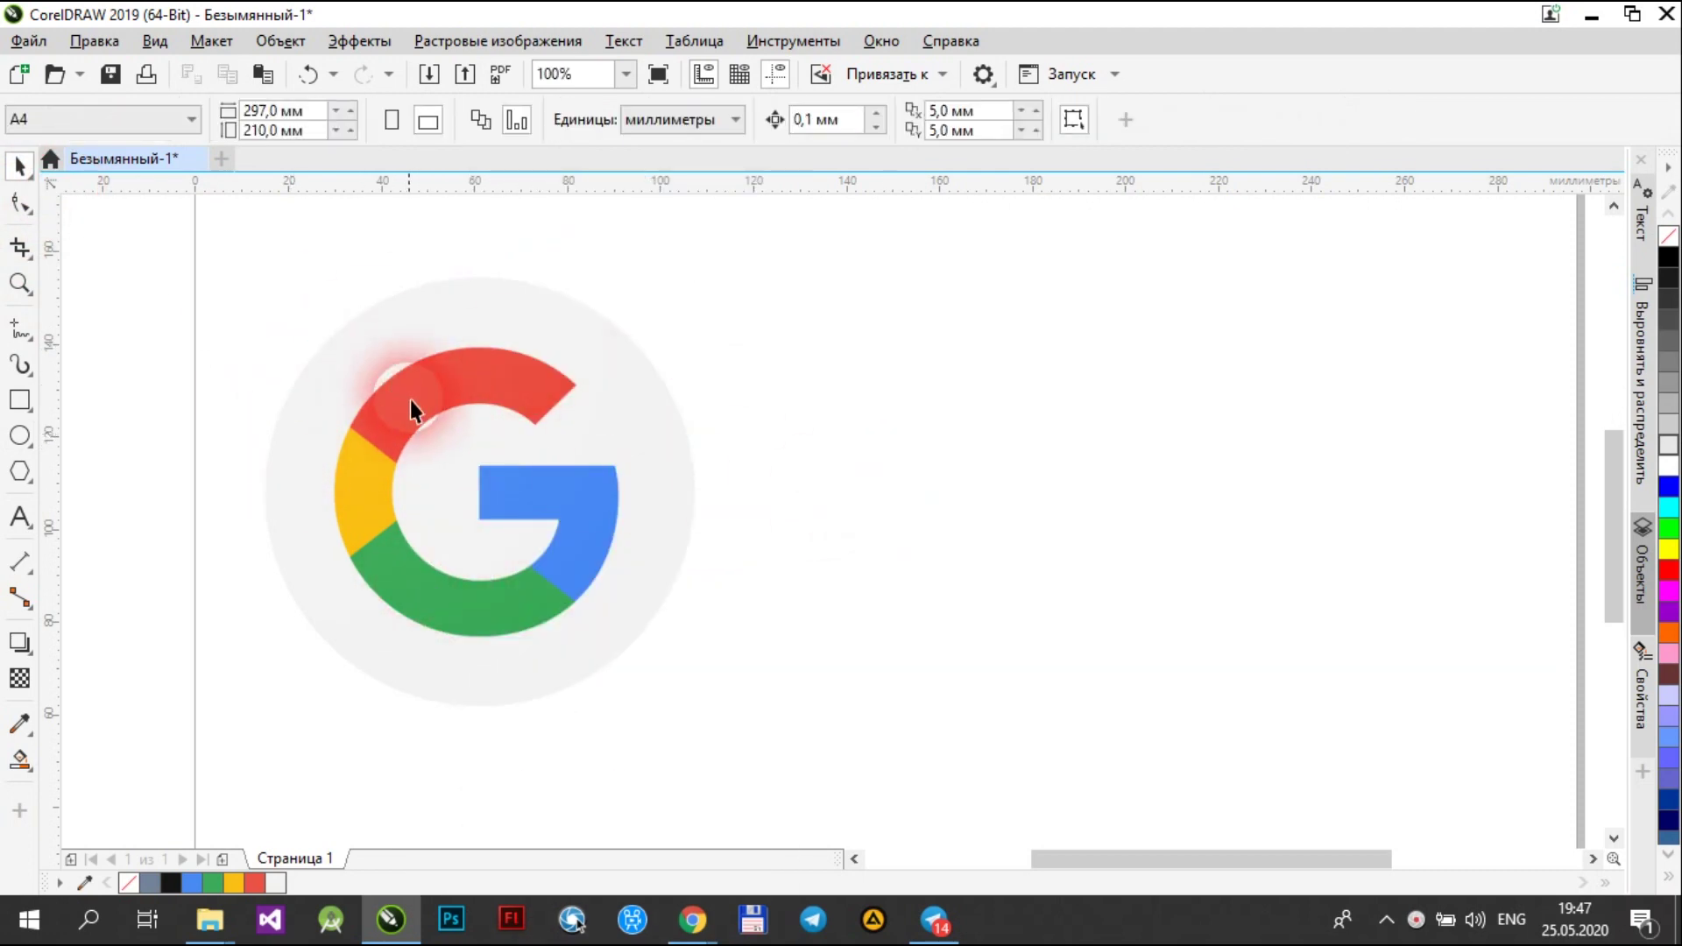
- Draw a circle centred on the logo and scale it to about 91 mm to match the grey background disc
{"action": "left_click", "coordinate": [20, 436]}
{"action": "left_click_drag", "start_coordinate": [328, 340], "coordinate": [702, 754]}
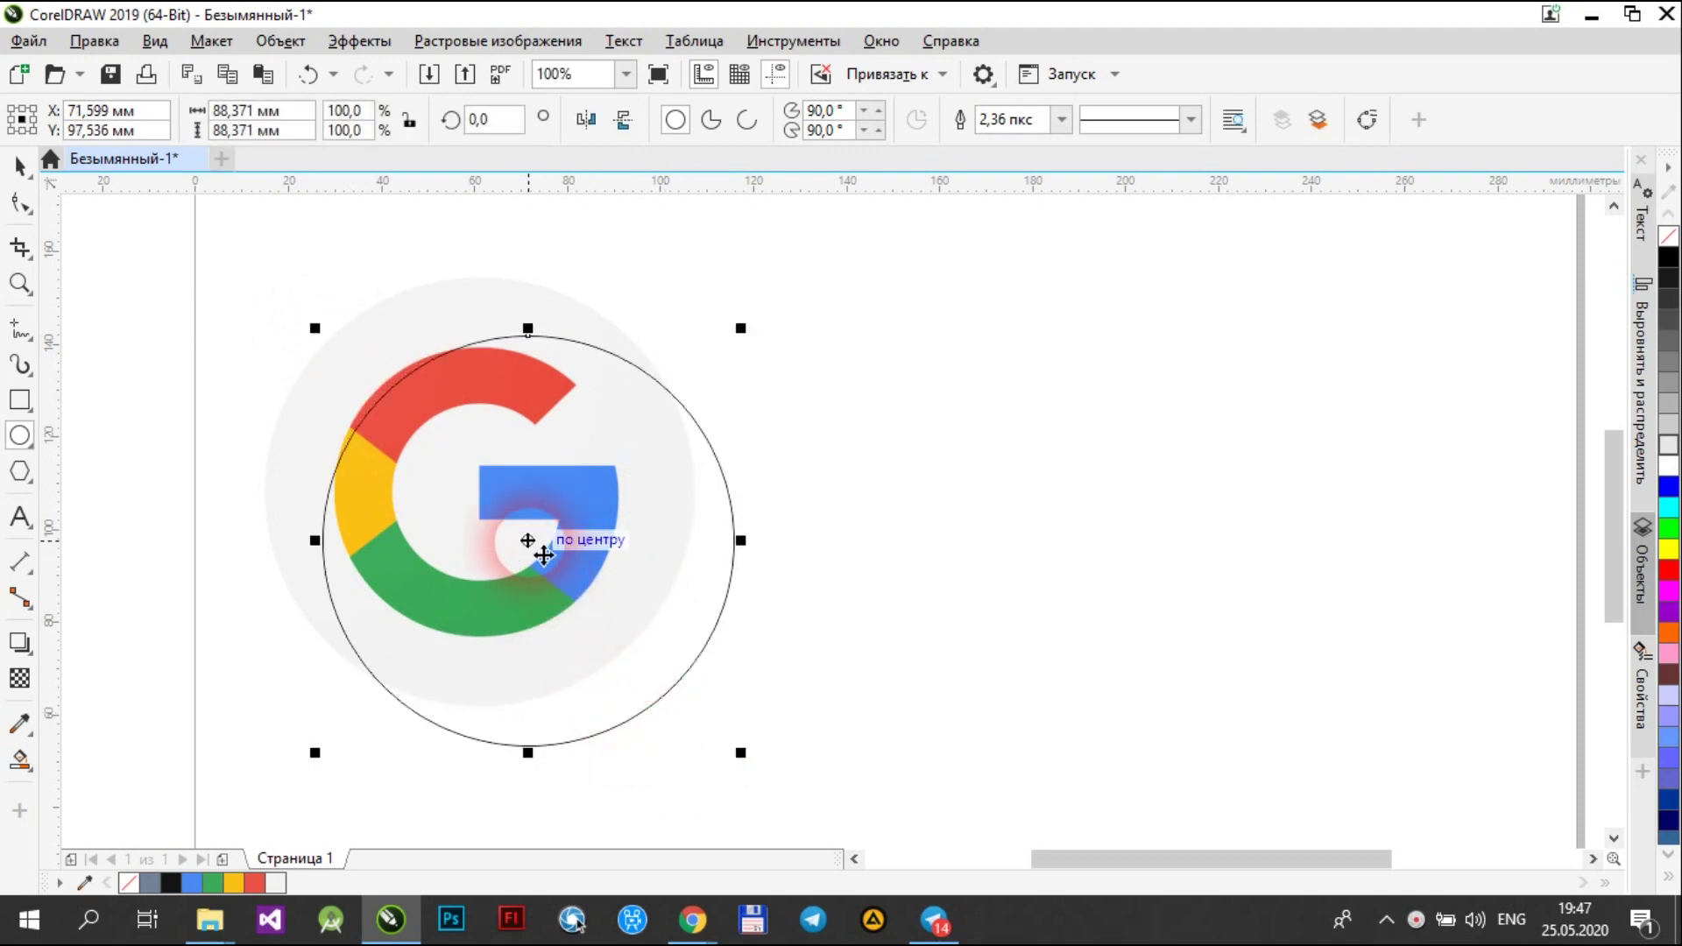
{"action": "left_click_drag", "start_coordinate": [528, 542], "coordinate": [479, 491]}
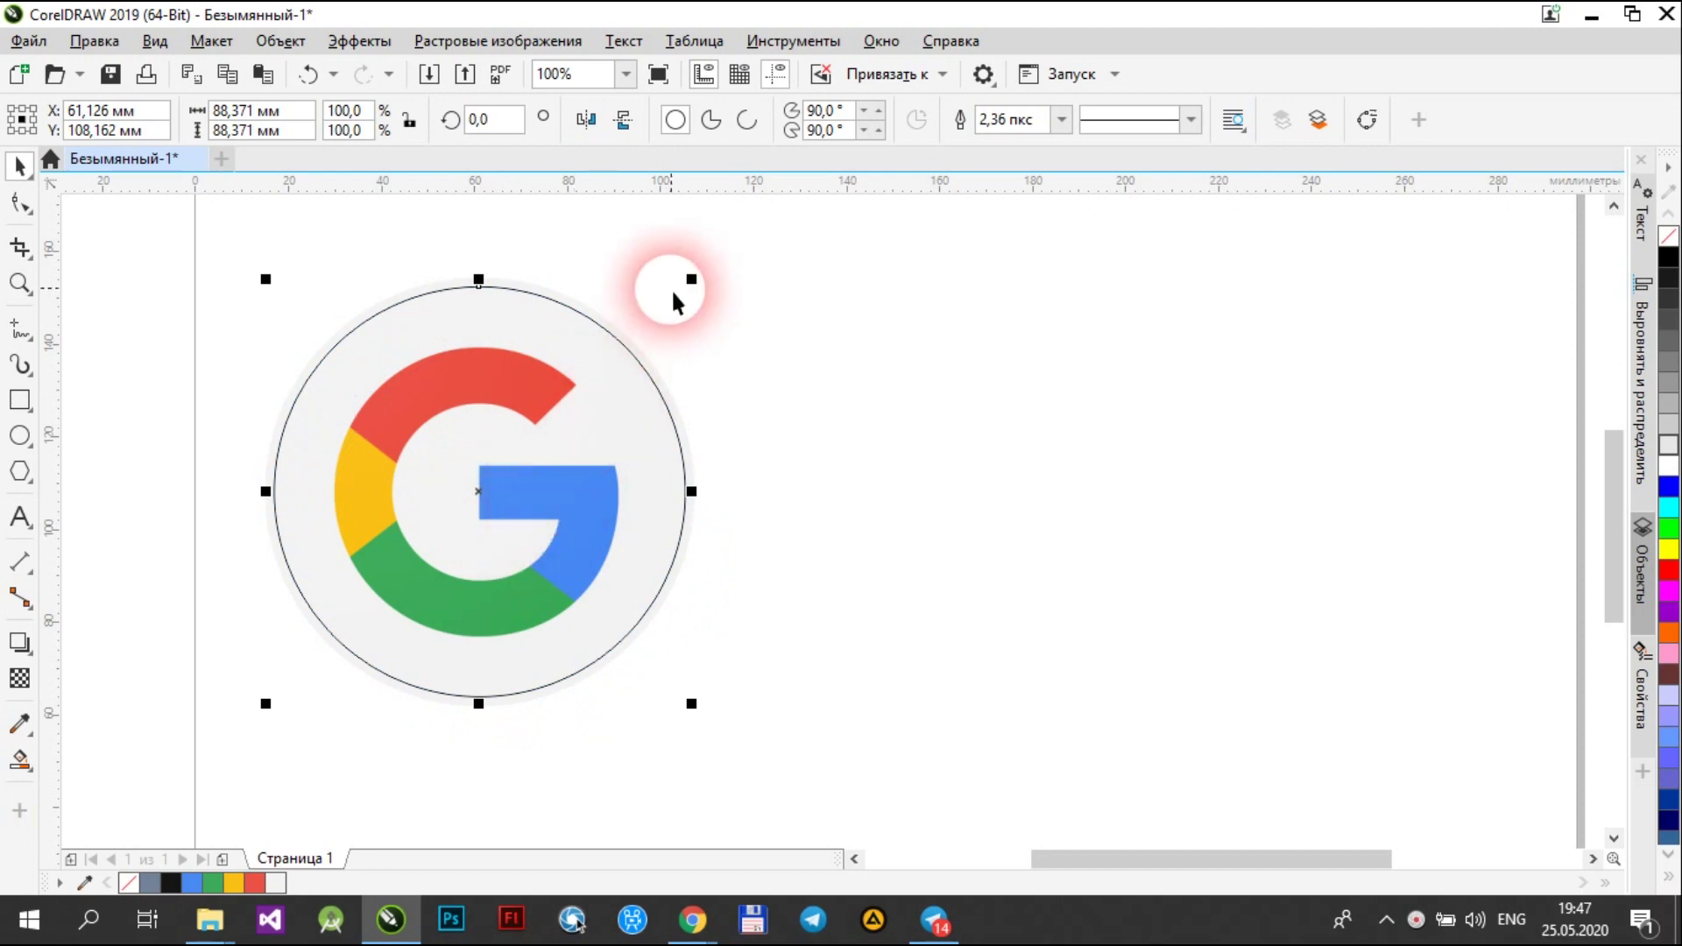
{"action": "left_click_drag", "start_coordinate": [698, 281], "coordinate": [702, 277]}
{"action": "left_click_drag", "start_coordinate": [257, 271], "coordinate": [270, 280]}
{"action": "left_click", "coordinate": [917, 429]}
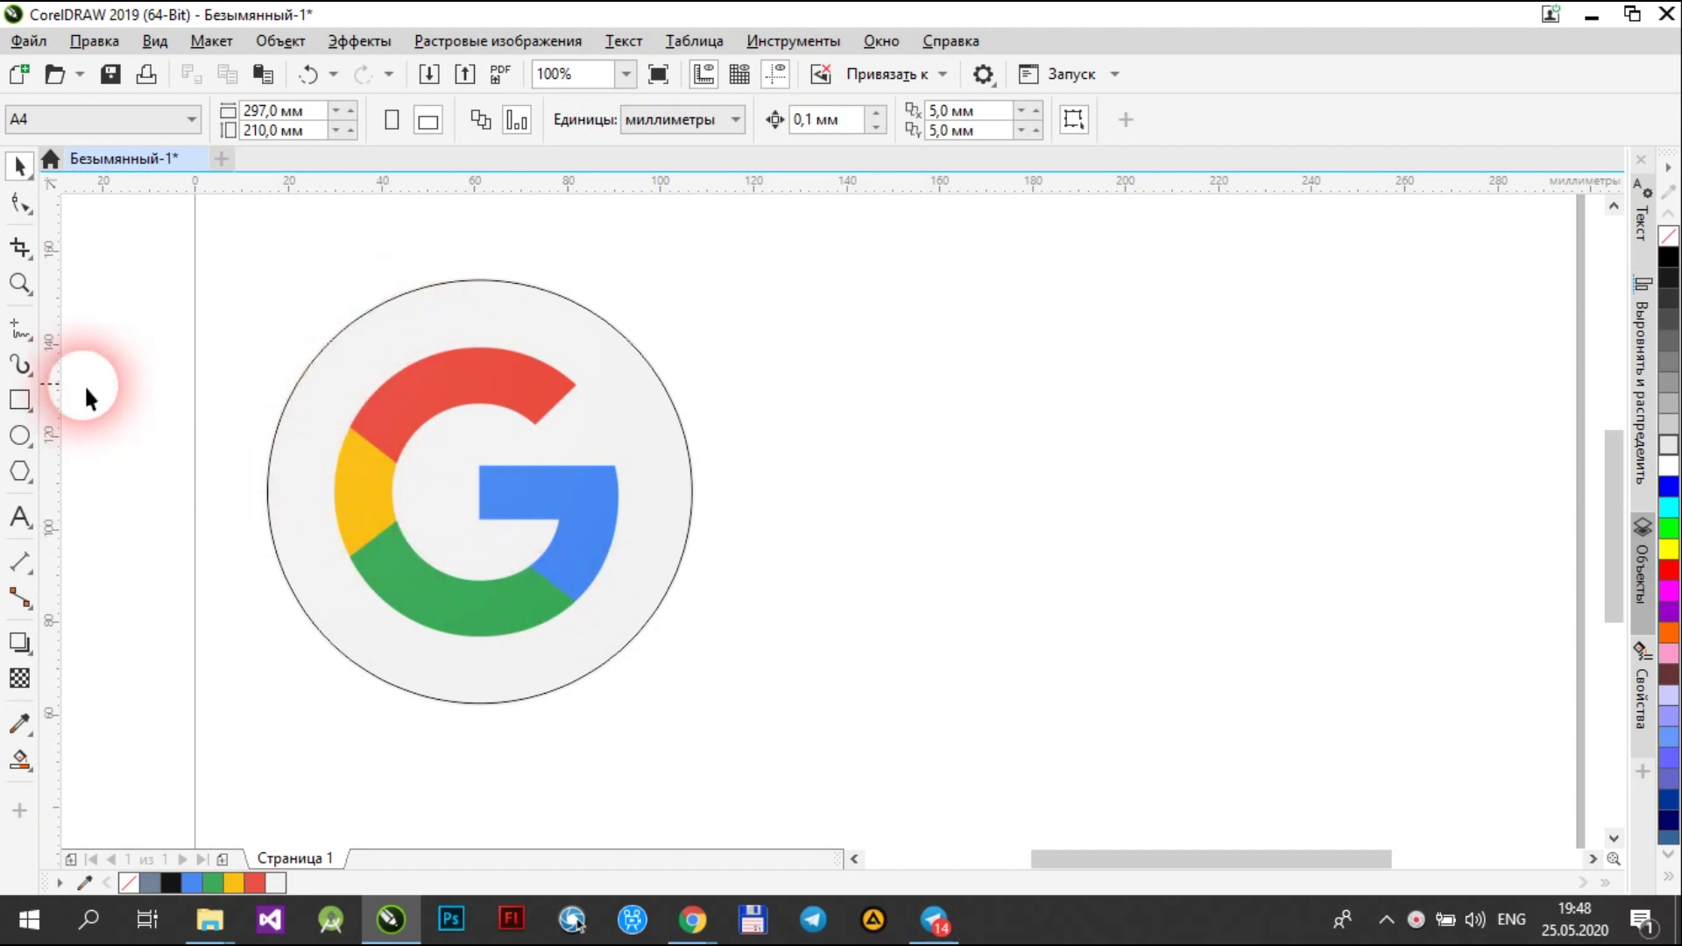
- Create two smaller concentric copies of the circle, about 62 mm and 37 mm, matching the coloured ring's outer and inner edges
{"action": "left_click", "coordinate": [350, 401]}
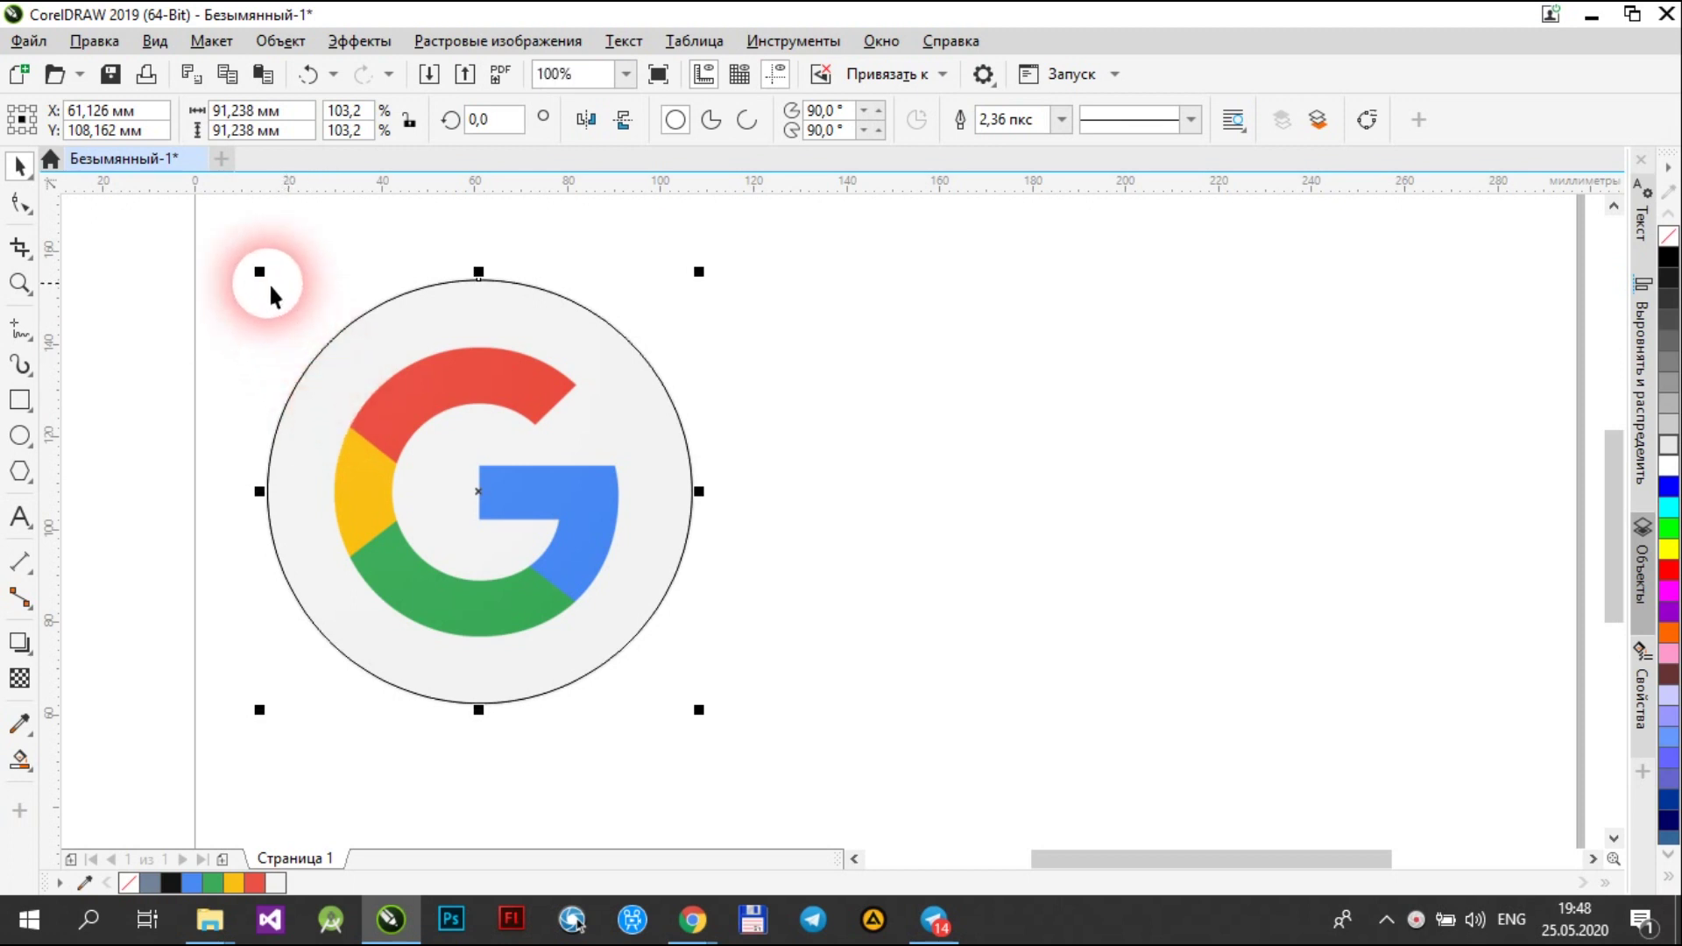
{"action": "left_click_drag", "start_coordinate": [275, 283], "coordinate": [330, 351]}
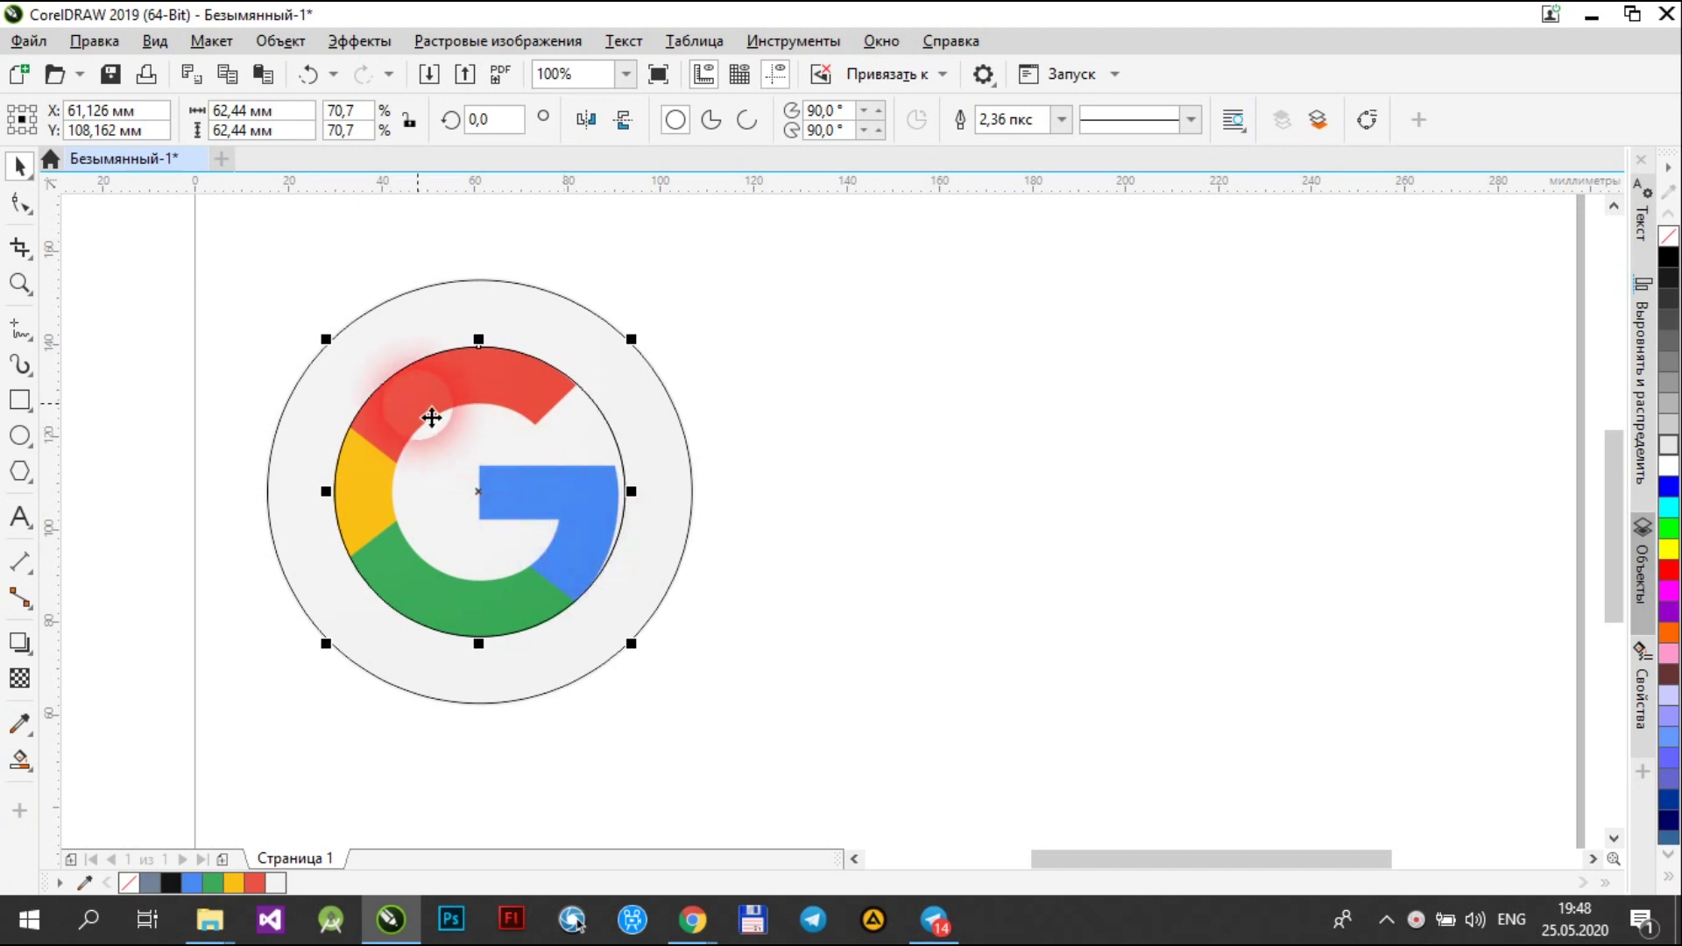
{"action": "left_click_drag", "start_coordinate": [342, 352], "coordinate": [387, 404]}
{"action": "left_click", "coordinate": [1000, 560]}
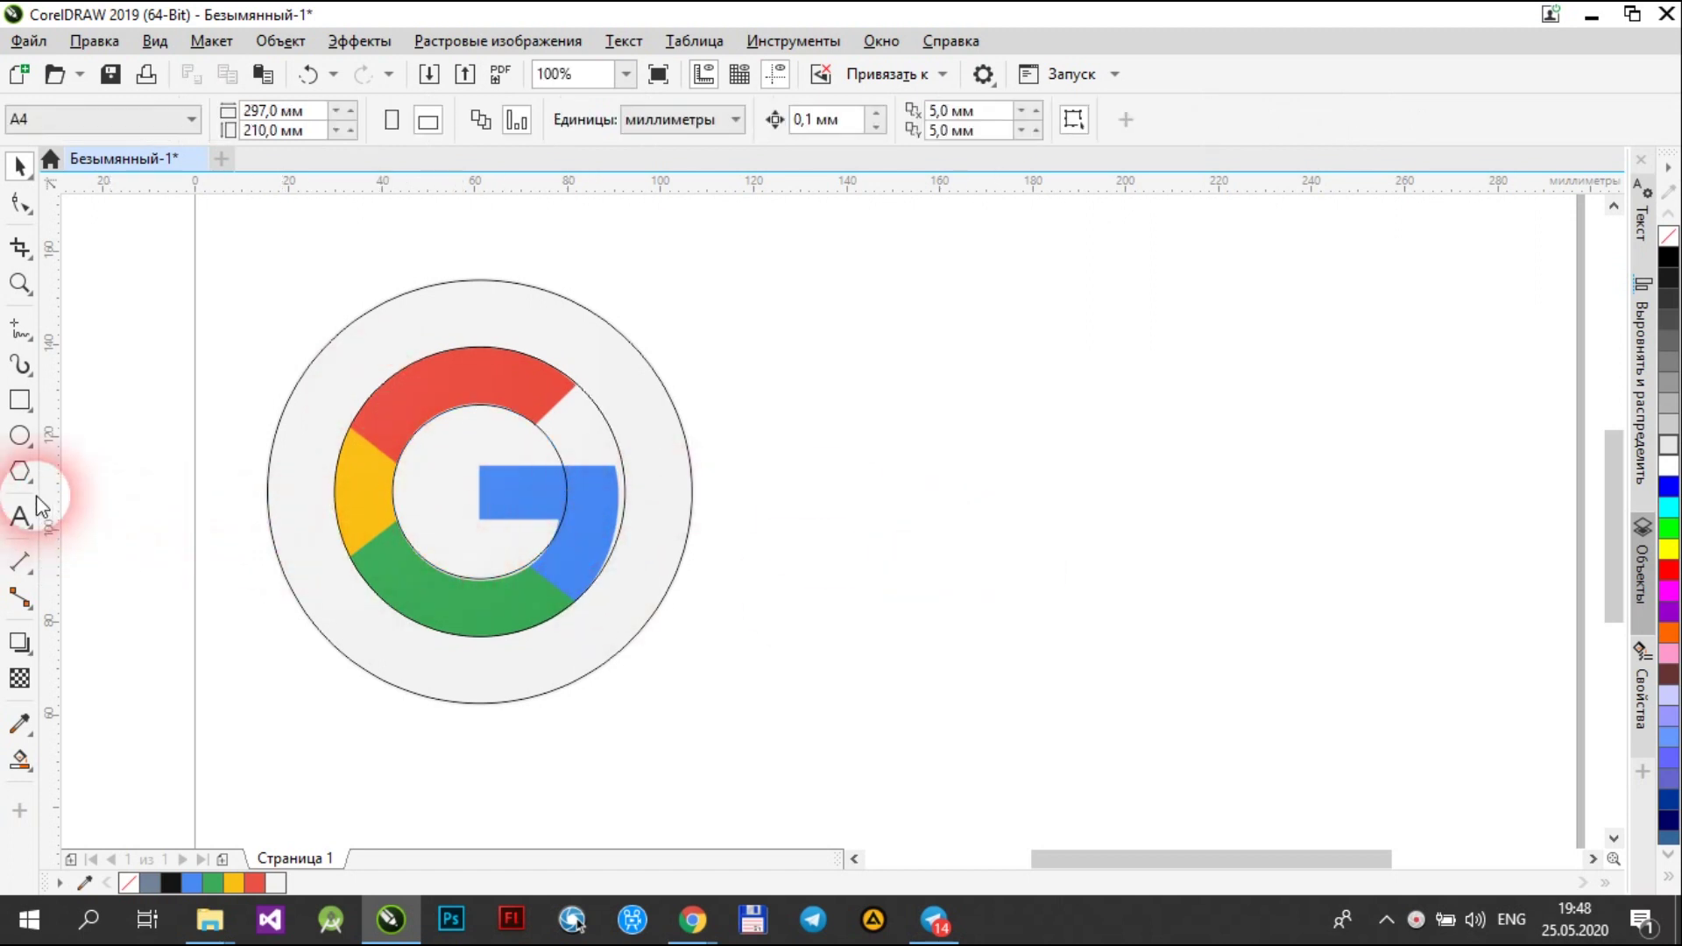
- Draw a rectangle about 28.7 × 11.5 mm over the horizontal blue bar of the G
{"action": "left_click", "coordinate": [19, 399]}
{"action": "scroll", "coordinate": [509, 504], "scroll_direction": "up", "scroll_amount": 2}
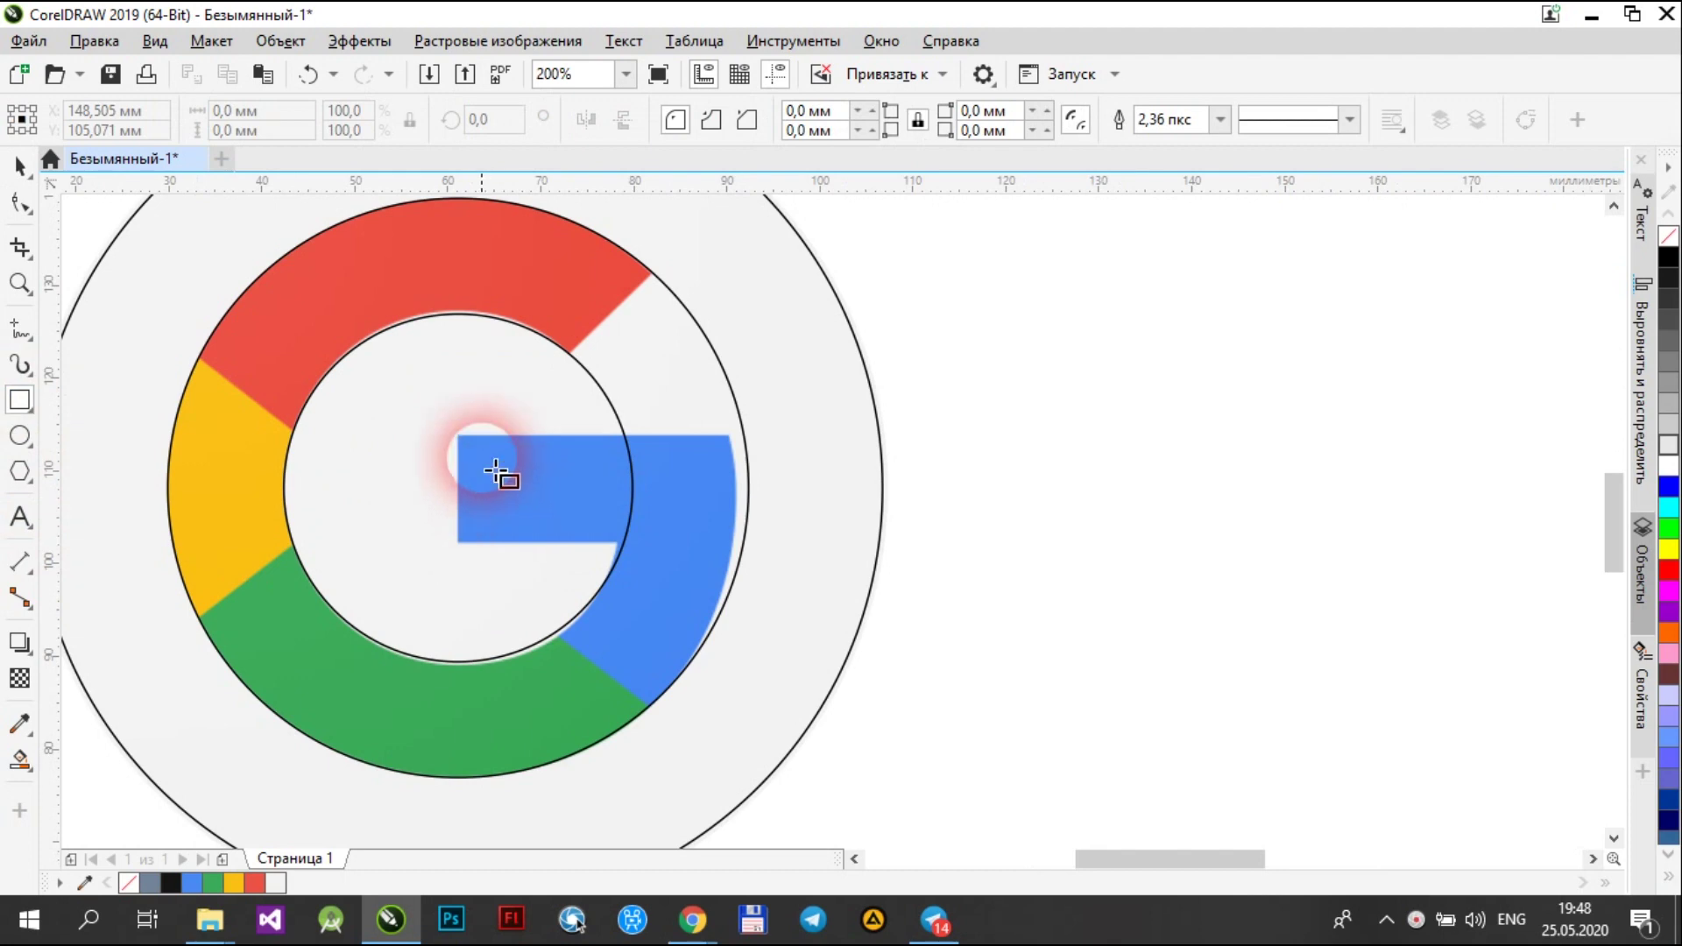
{"action": "left_click_drag", "start_coordinate": [474, 457], "coordinate": [735, 556]}
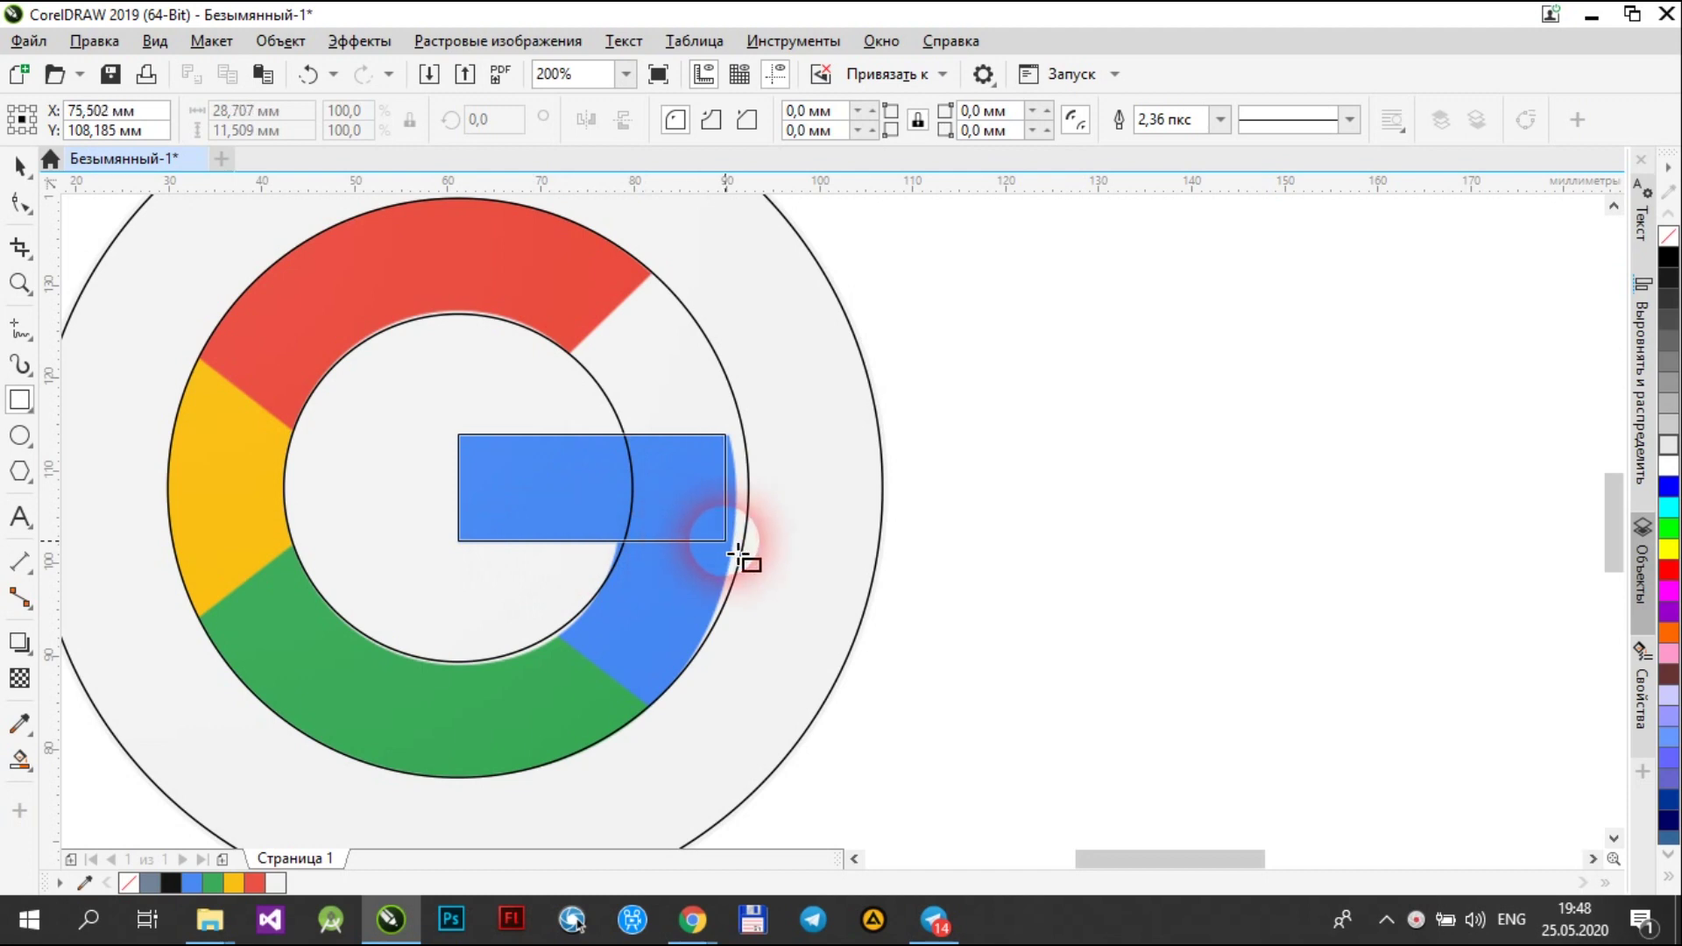
{"action": "left_click_drag", "start_coordinate": [739, 554], "coordinate": [739, 555]}
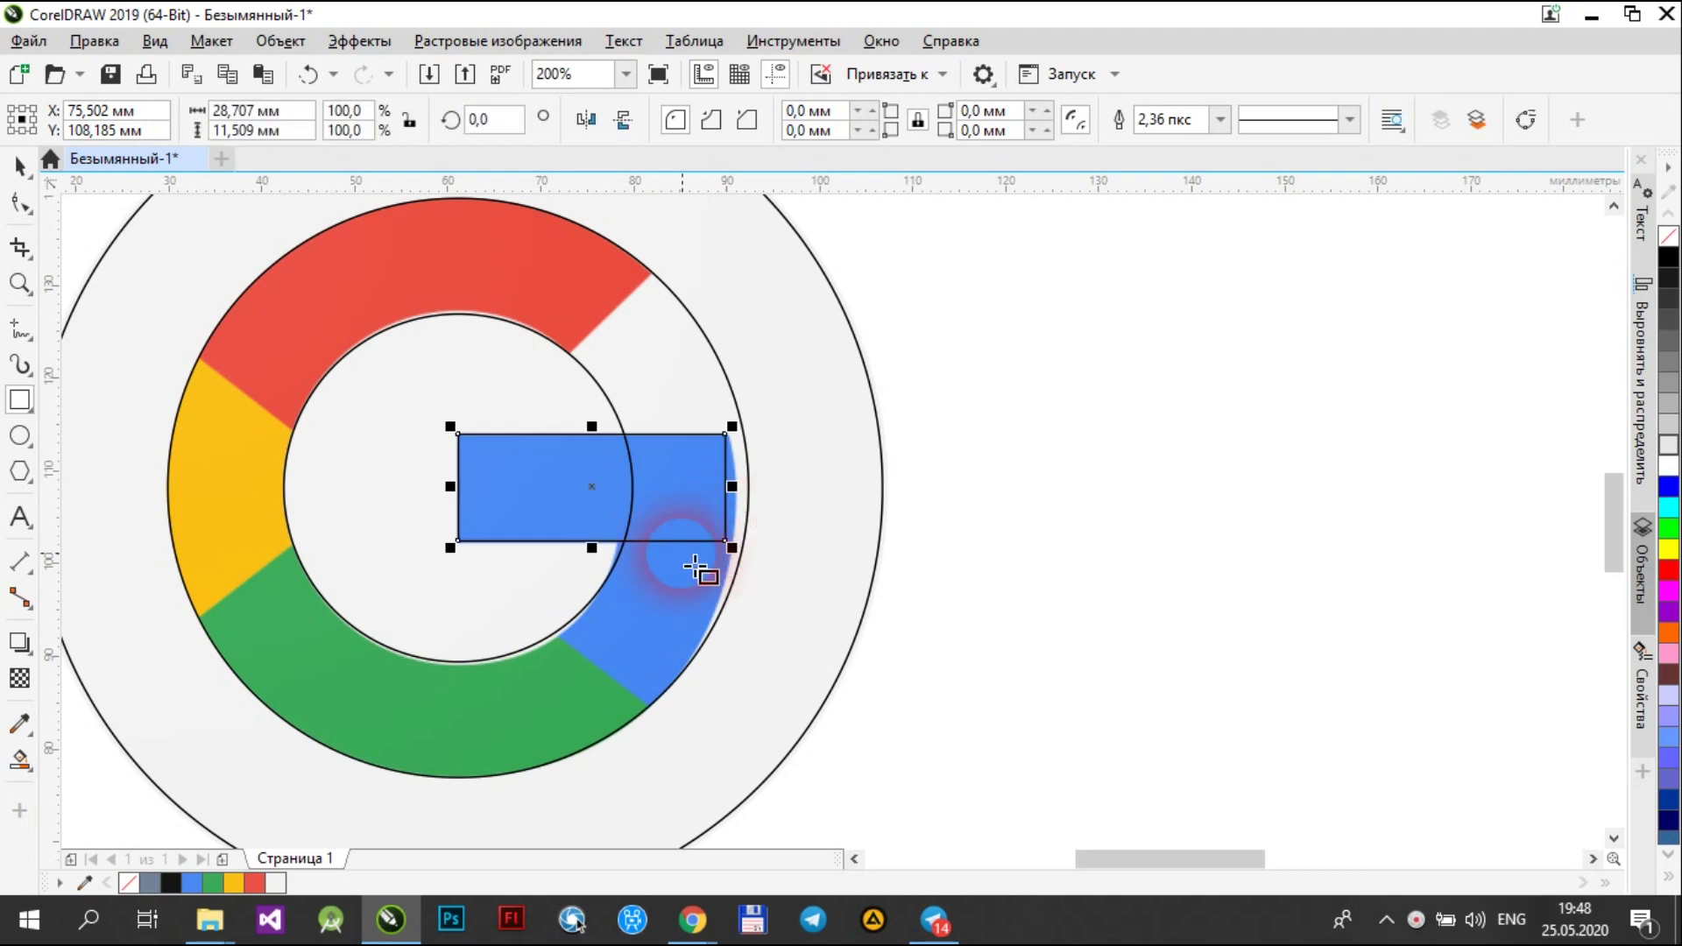
{"action": "scroll", "coordinate": [697, 568], "scroll_direction": "down", "scroll_amount": 1}
{"action": "left_click", "coordinate": [19, 165]}
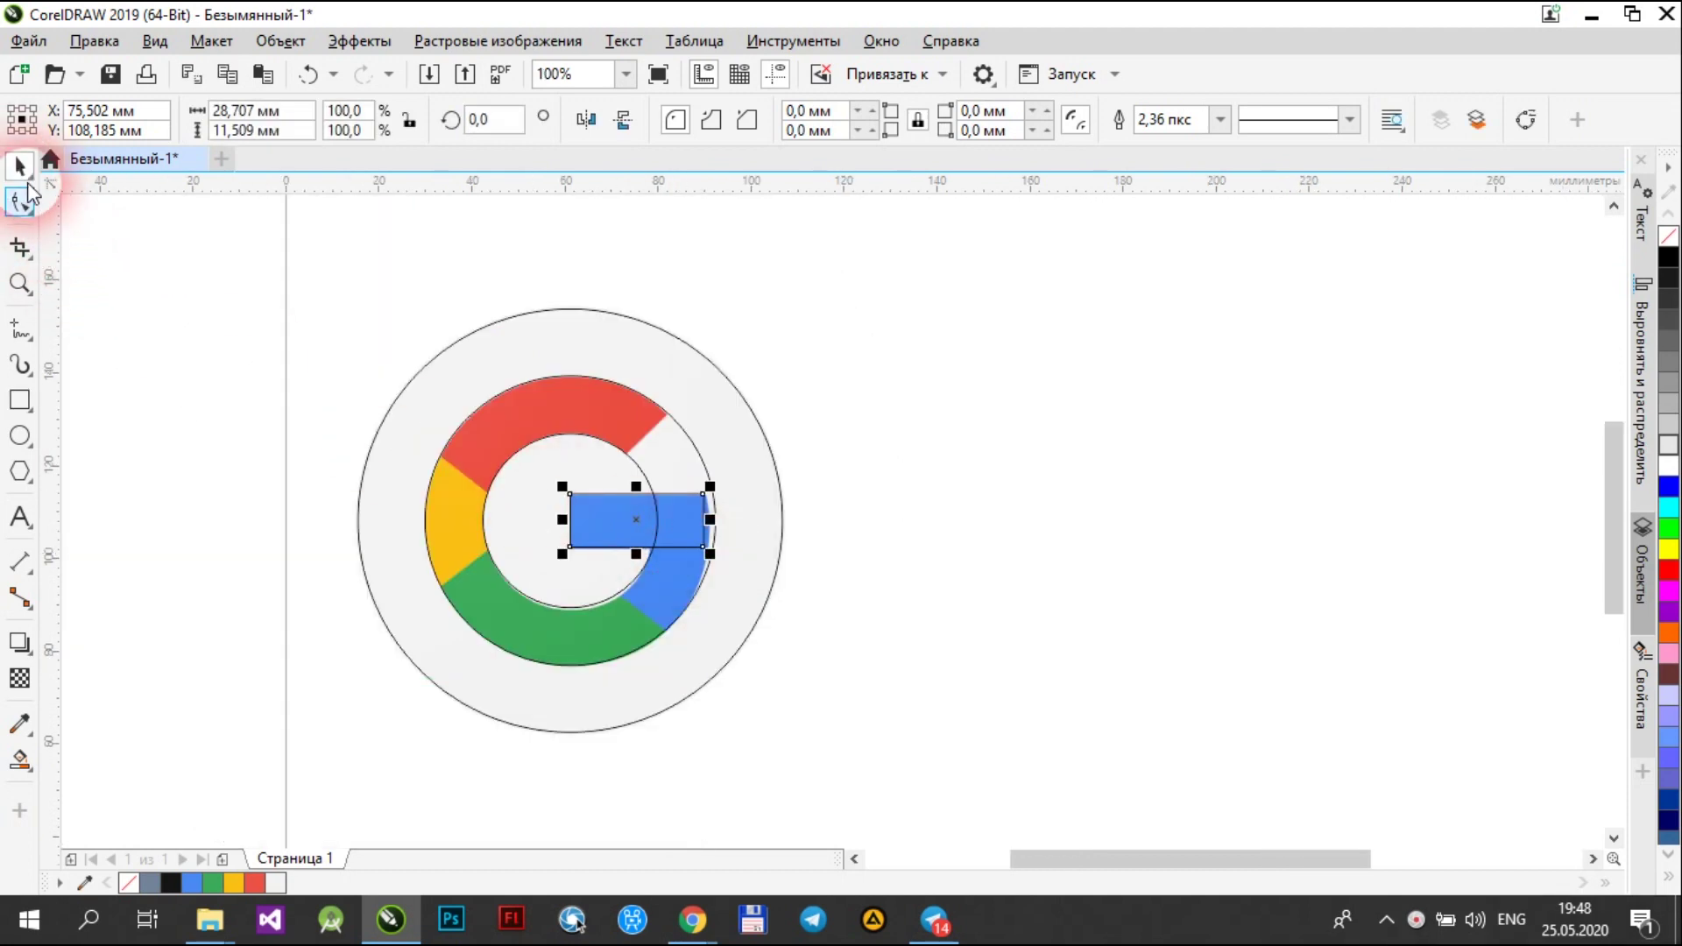
{"action": "left_click", "coordinate": [344, 481]}
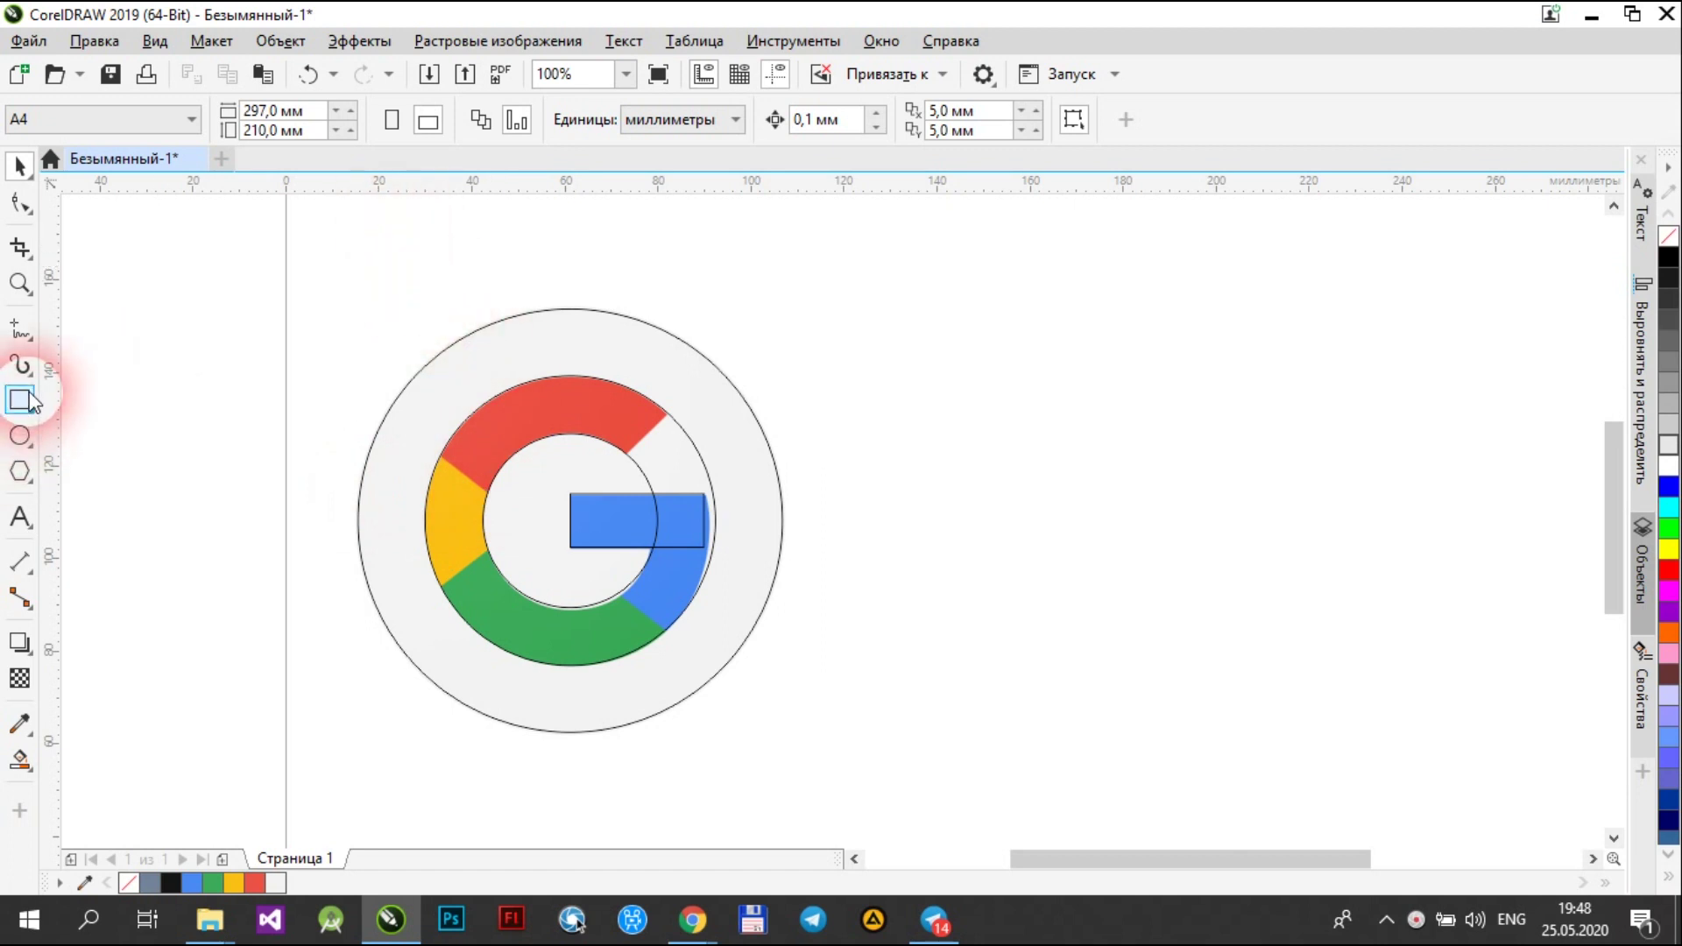
- Draw a straight diagonal line spanning about 101 × 82 mm along the red–yellow and green–blue boundaries
{"action": "left_click", "coordinate": [19, 331]}
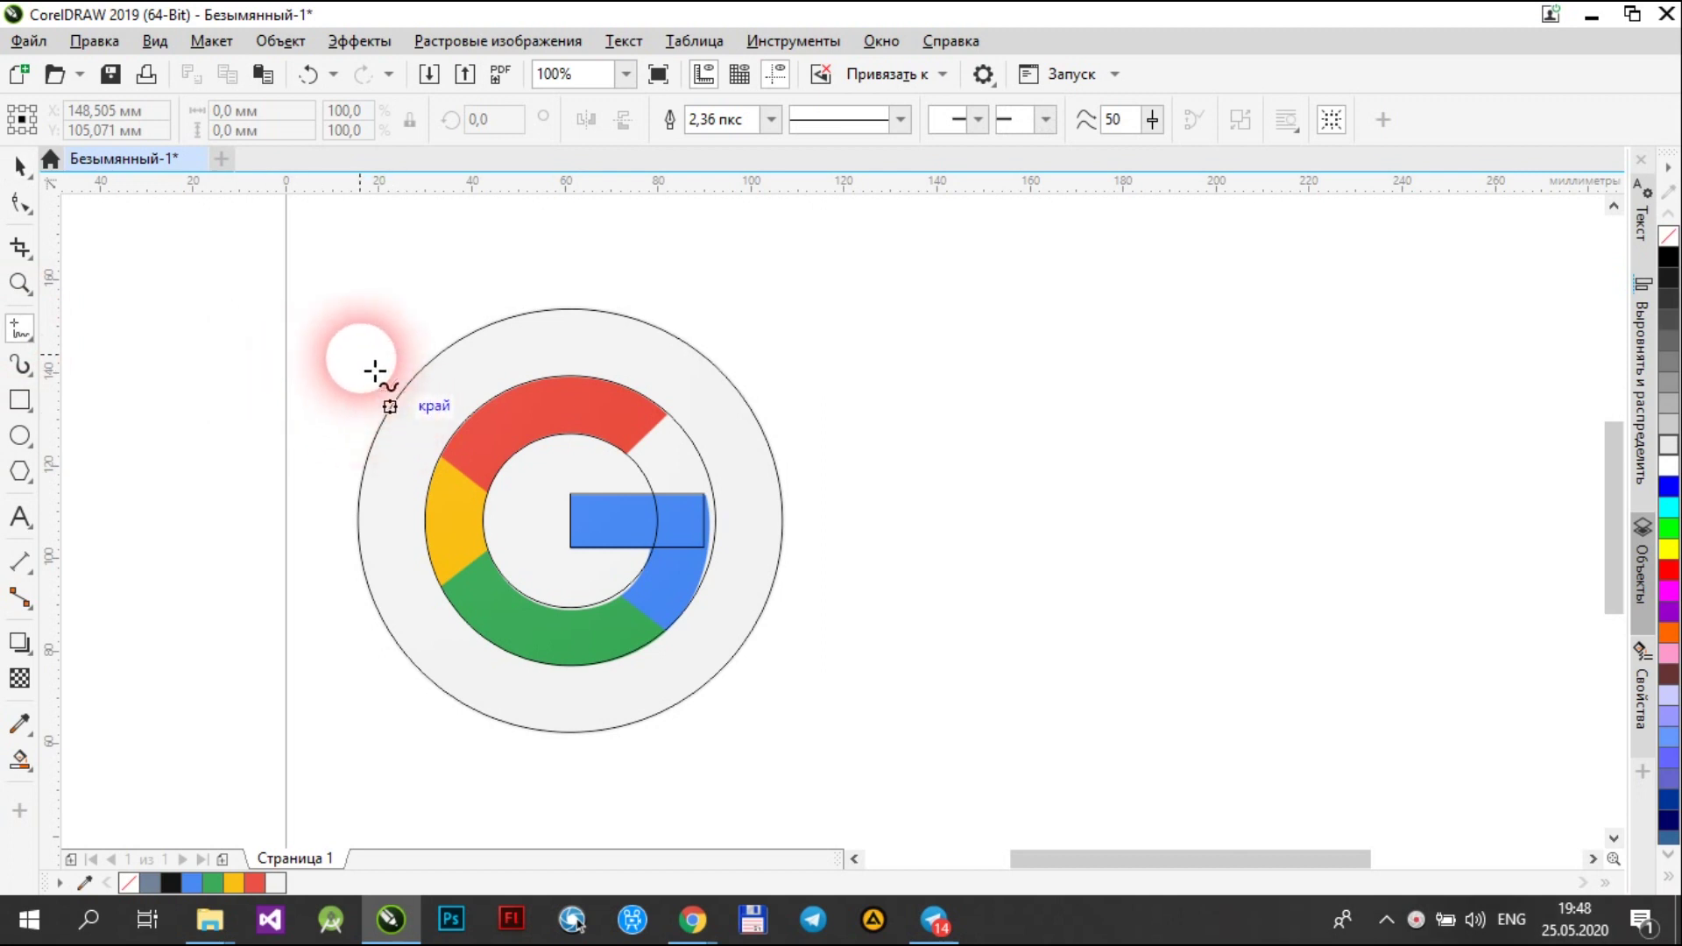
{"action": "left_click", "coordinate": [302, 355]}
{"action": "left_click", "coordinate": [487, 503]}
{"action": "left_click_drag", "start_coordinate": [487, 503], "coordinate": [778, 734]}
- Draw a diagonal line along the yellow–green boundary and a short one, about 19 × 18 mm, along the red segment's open end
{"action": "left_click_drag", "start_coordinate": [432, 638], "coordinate": [750, 393]}
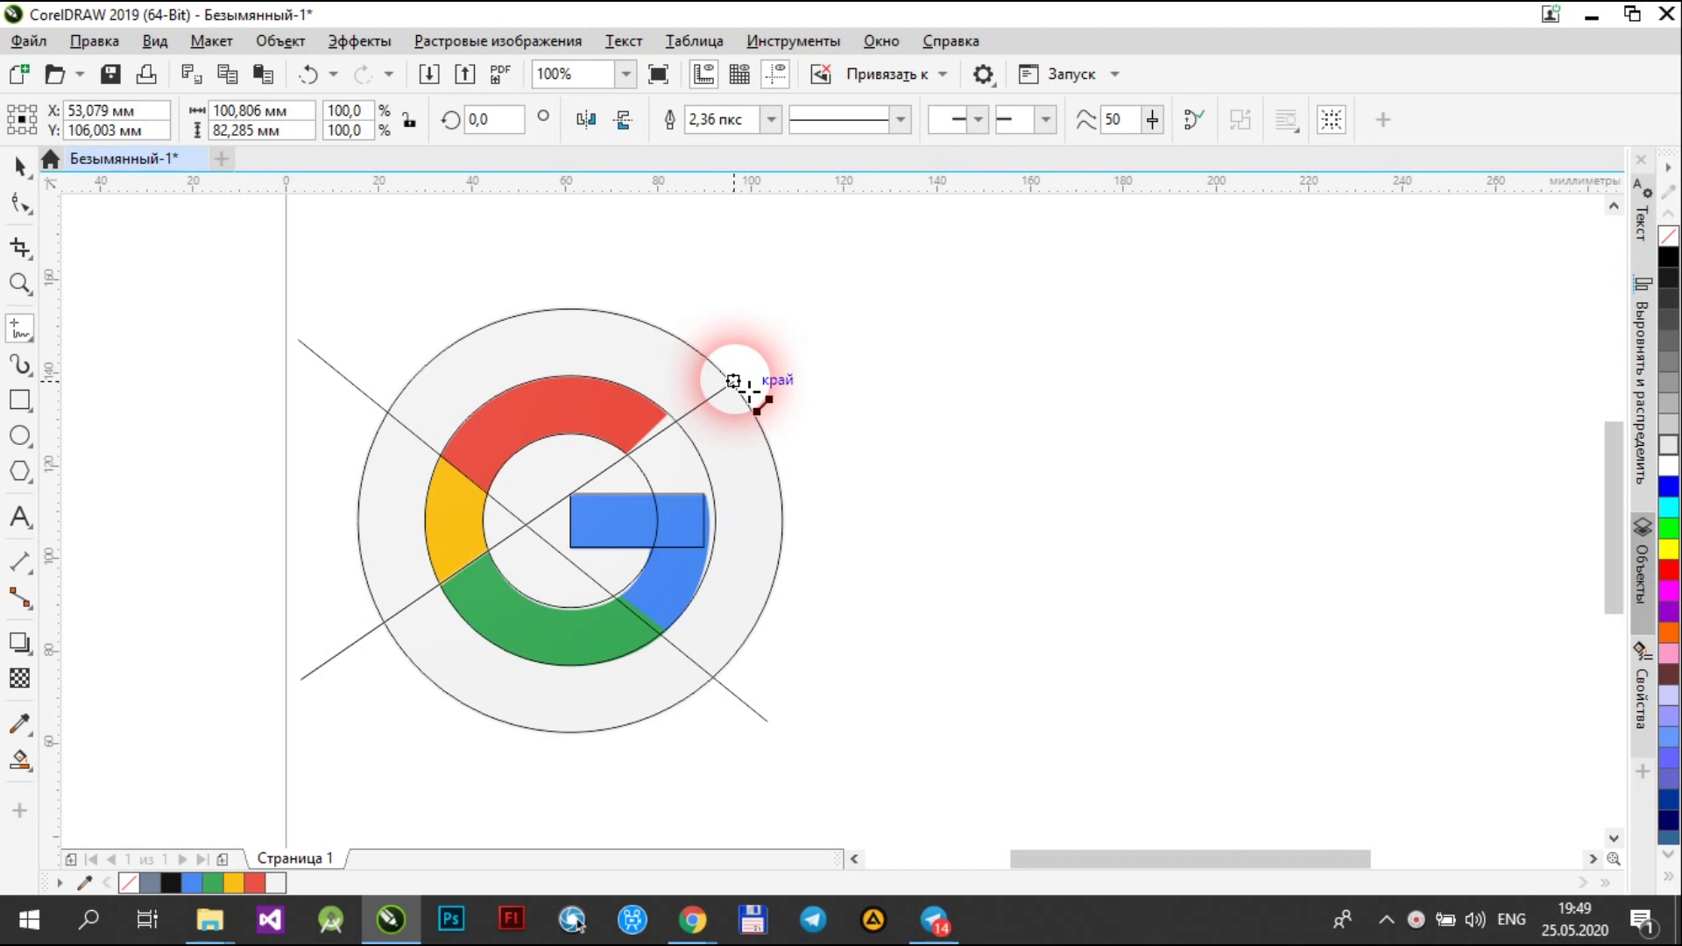
{"action": "left_click_drag", "start_coordinate": [750, 393], "coordinate": [604, 497]}
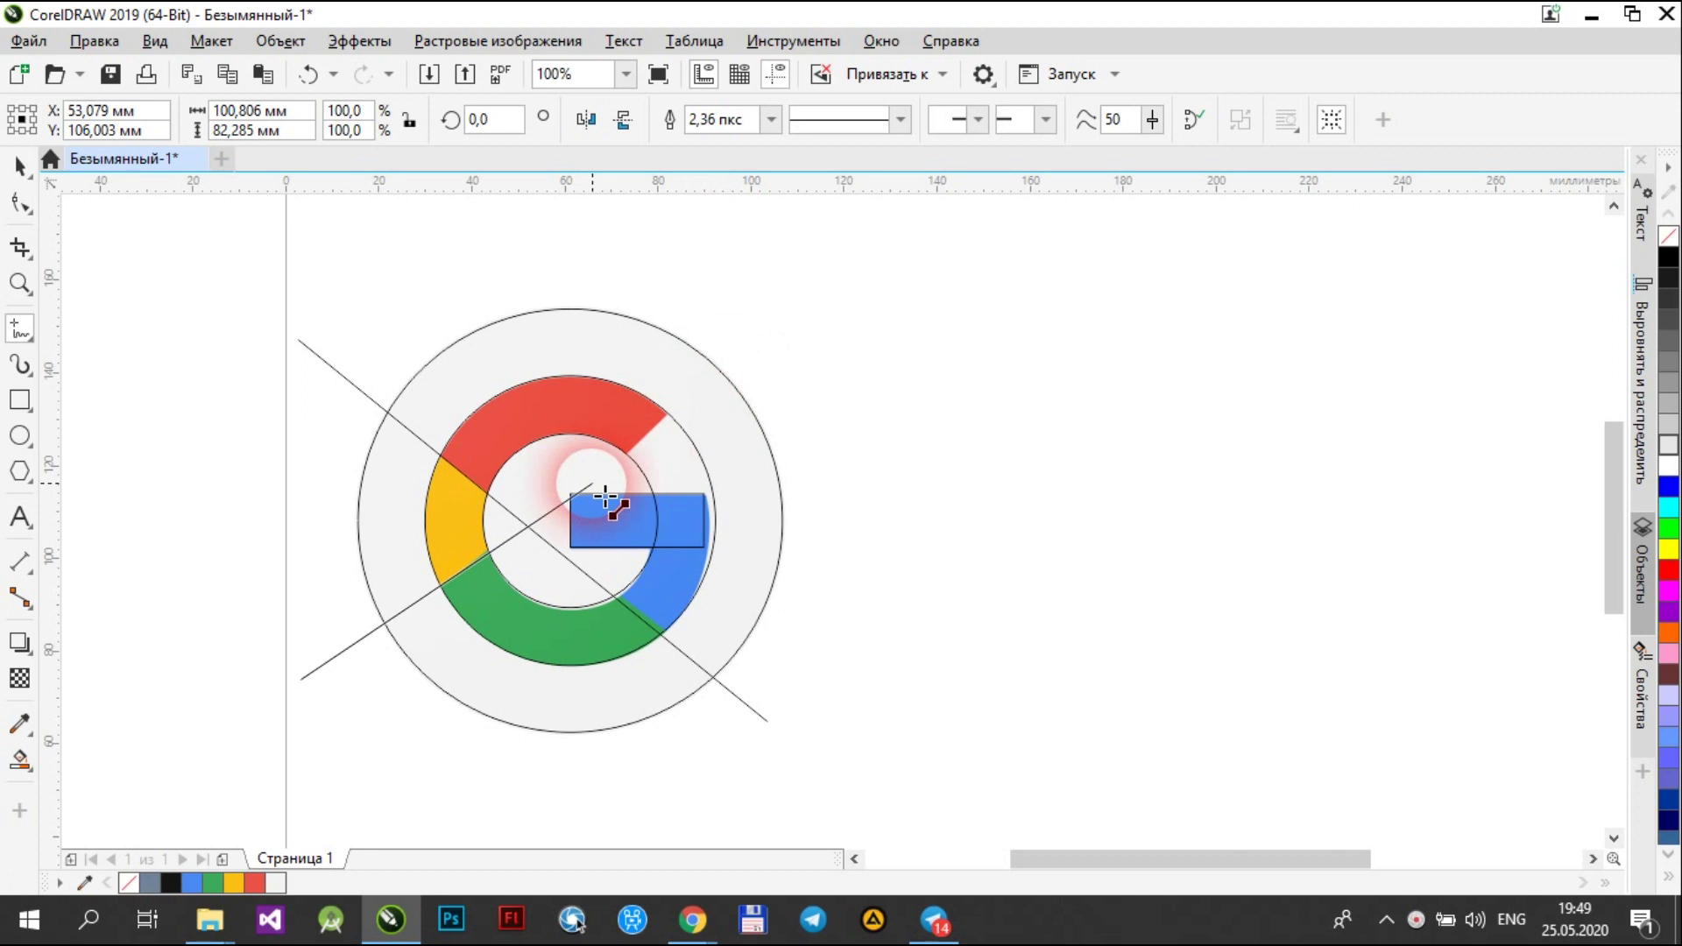
{"action": "left_click_drag", "start_coordinate": [605, 497], "coordinate": [603, 491]}
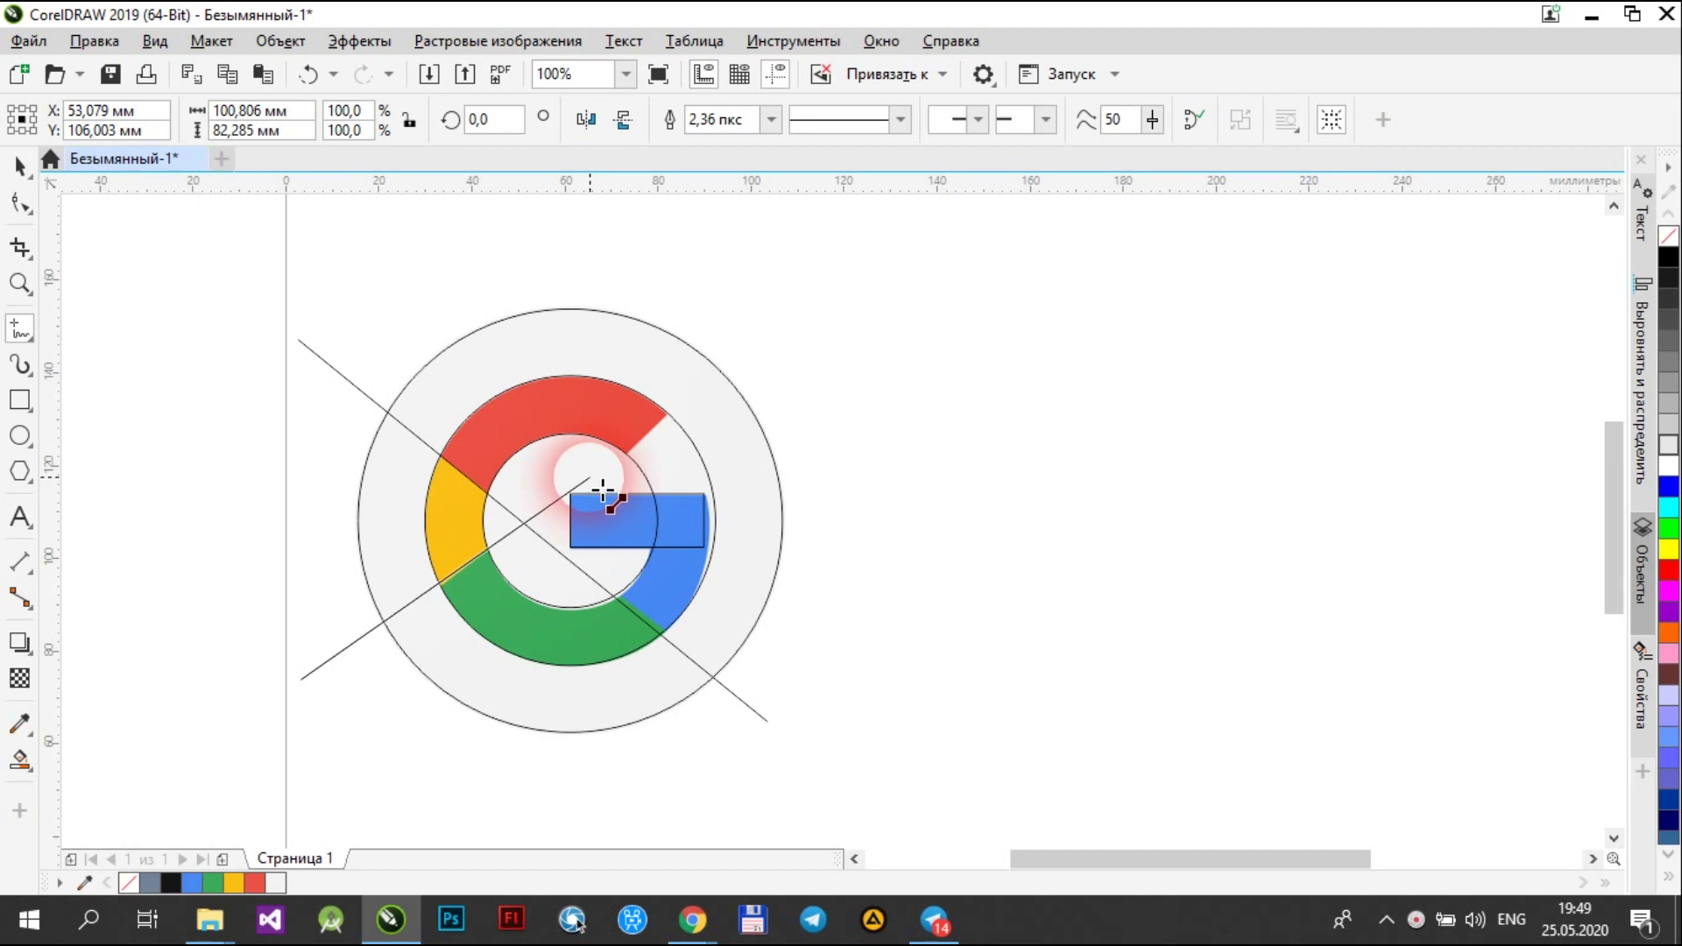
{"action": "mouse_move", "coordinate": [605, 494]}
{"action": "left_mouse_down"}
{"action": "mouse_move", "coordinate": [644, 477]}
{"action": "mouse_move", "coordinate": [629, 476]}
{"action": "mouse_move", "coordinate": [713, 387]}
{"action": "left_mouse_up"}
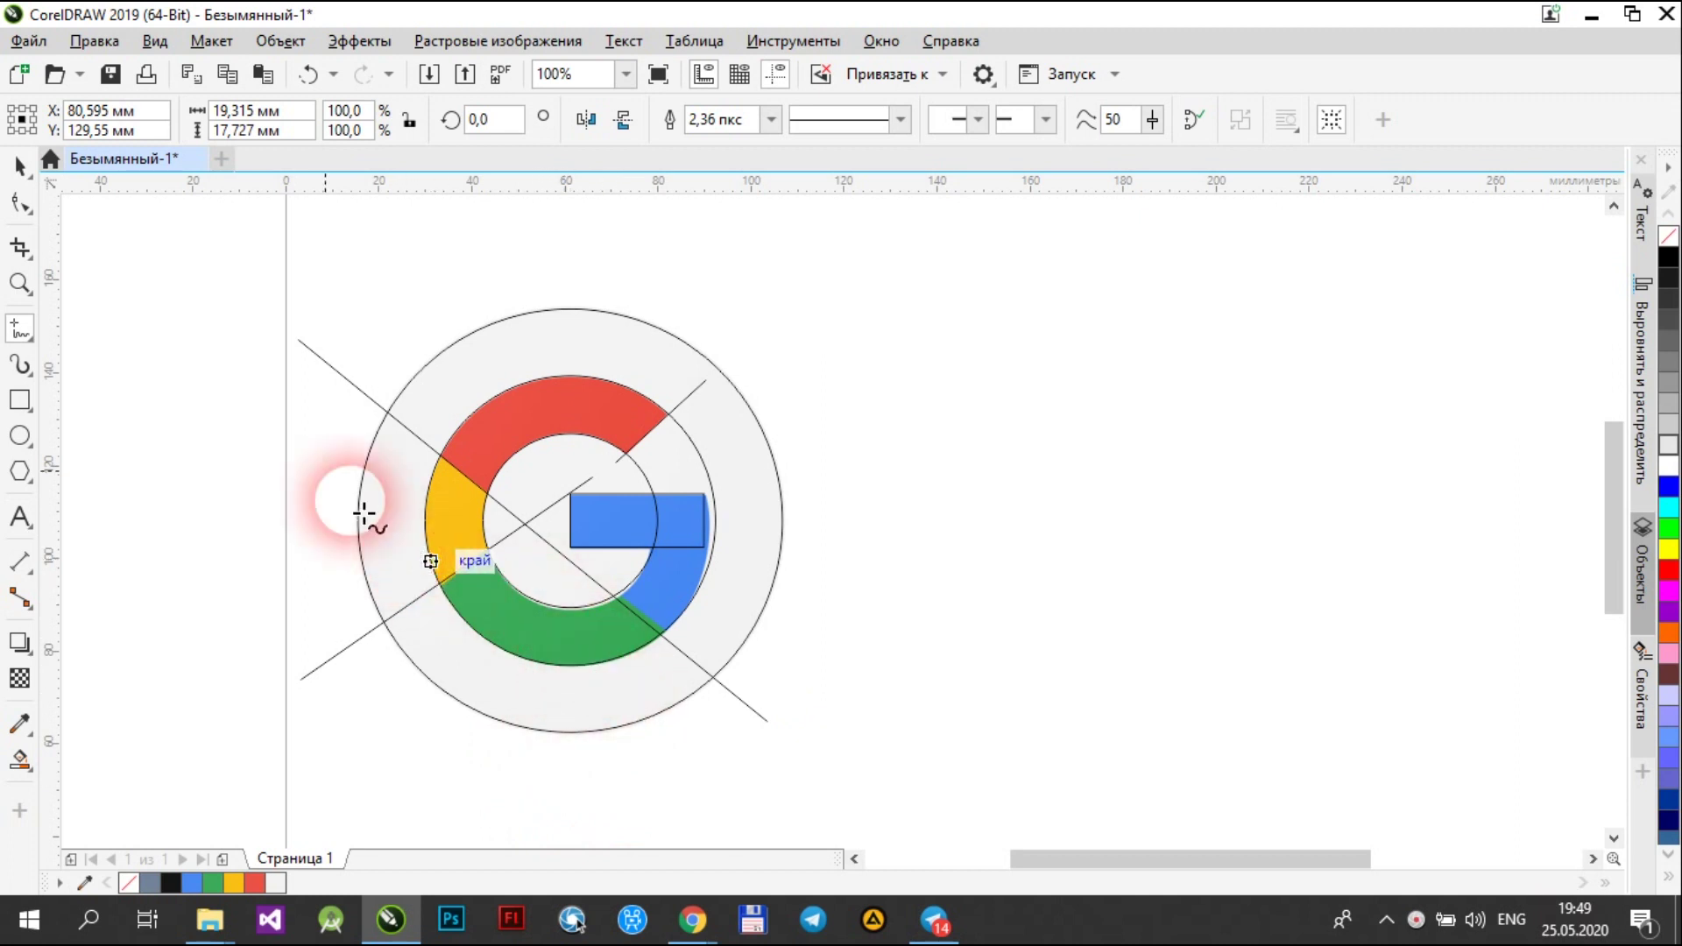
{"action": "left_click", "coordinate": [21, 166]}
{"action": "left_click", "coordinate": [928, 598]}
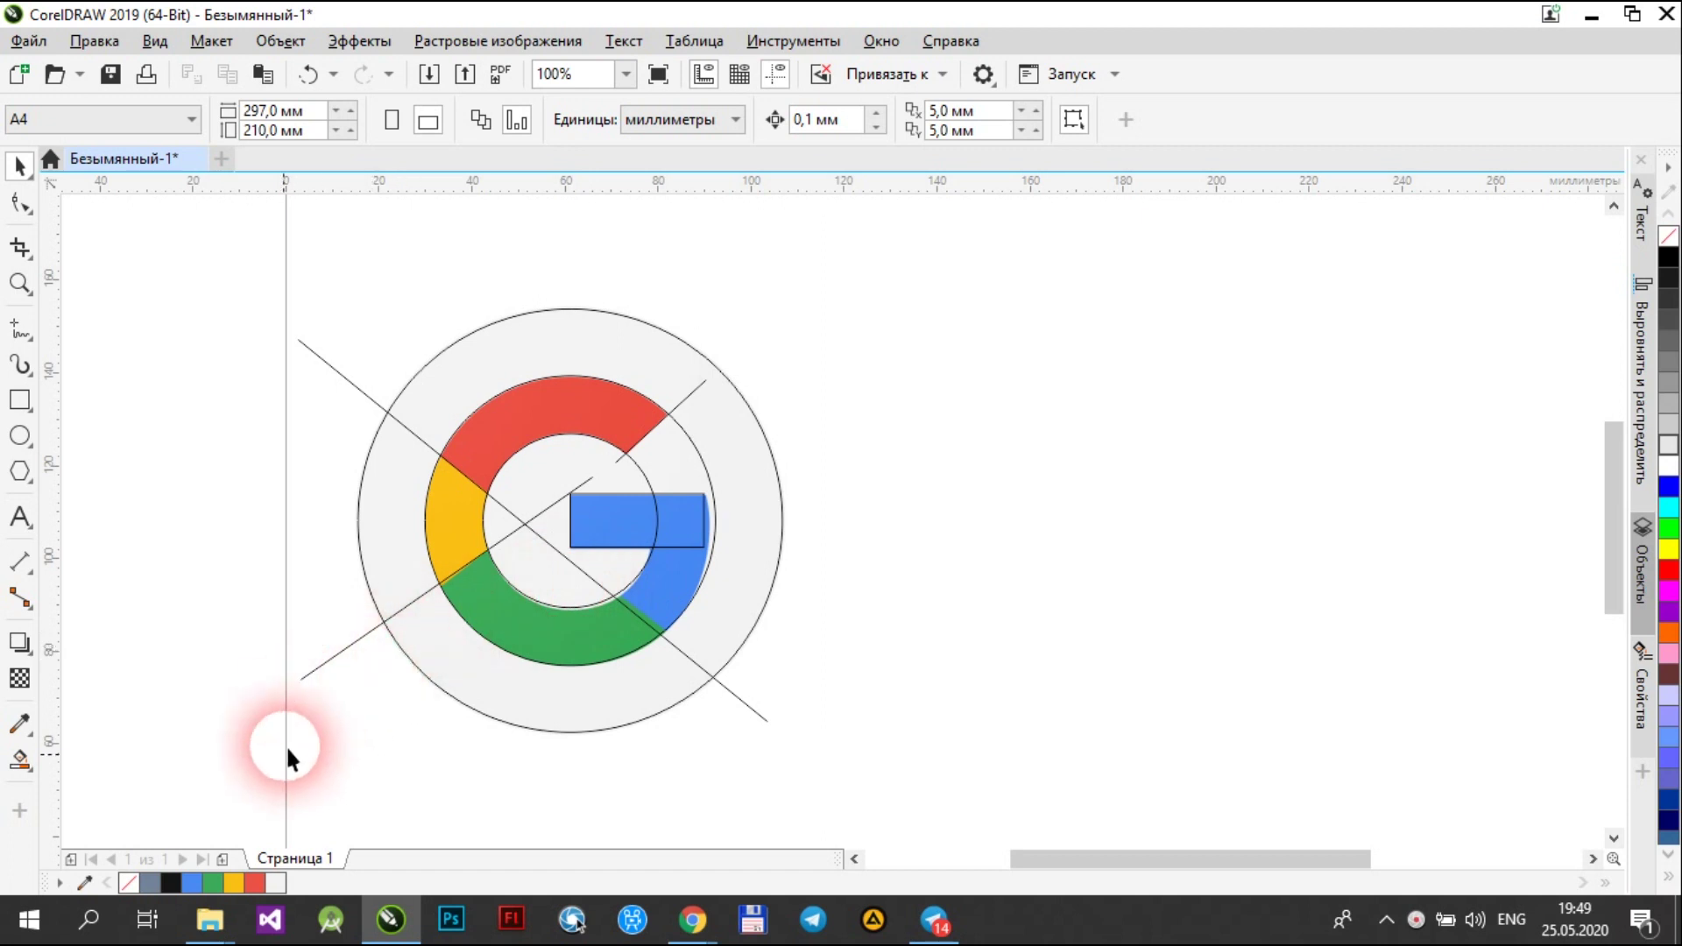
- Use Smart Fill with the grey-blue colour on the red, yellow and green ring segments
{"action": "left_click", "coordinate": [30, 771]}
{"action": "left_click", "coordinate": [131, 786]}
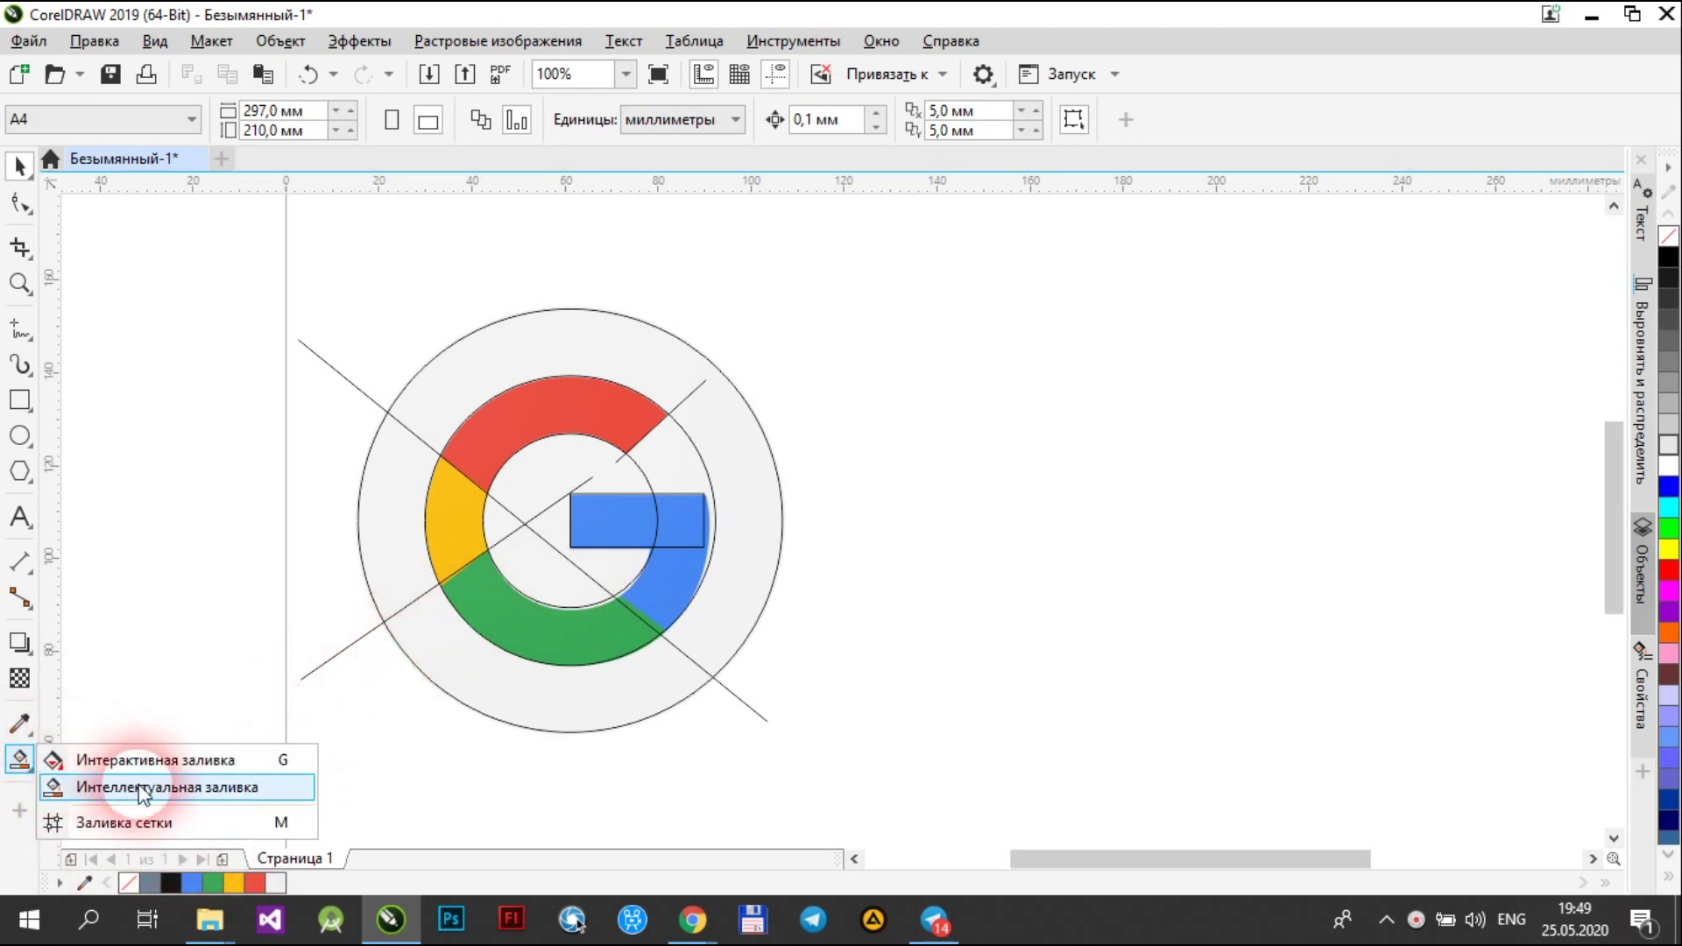
{"action": "left_click", "coordinate": [559, 426]}
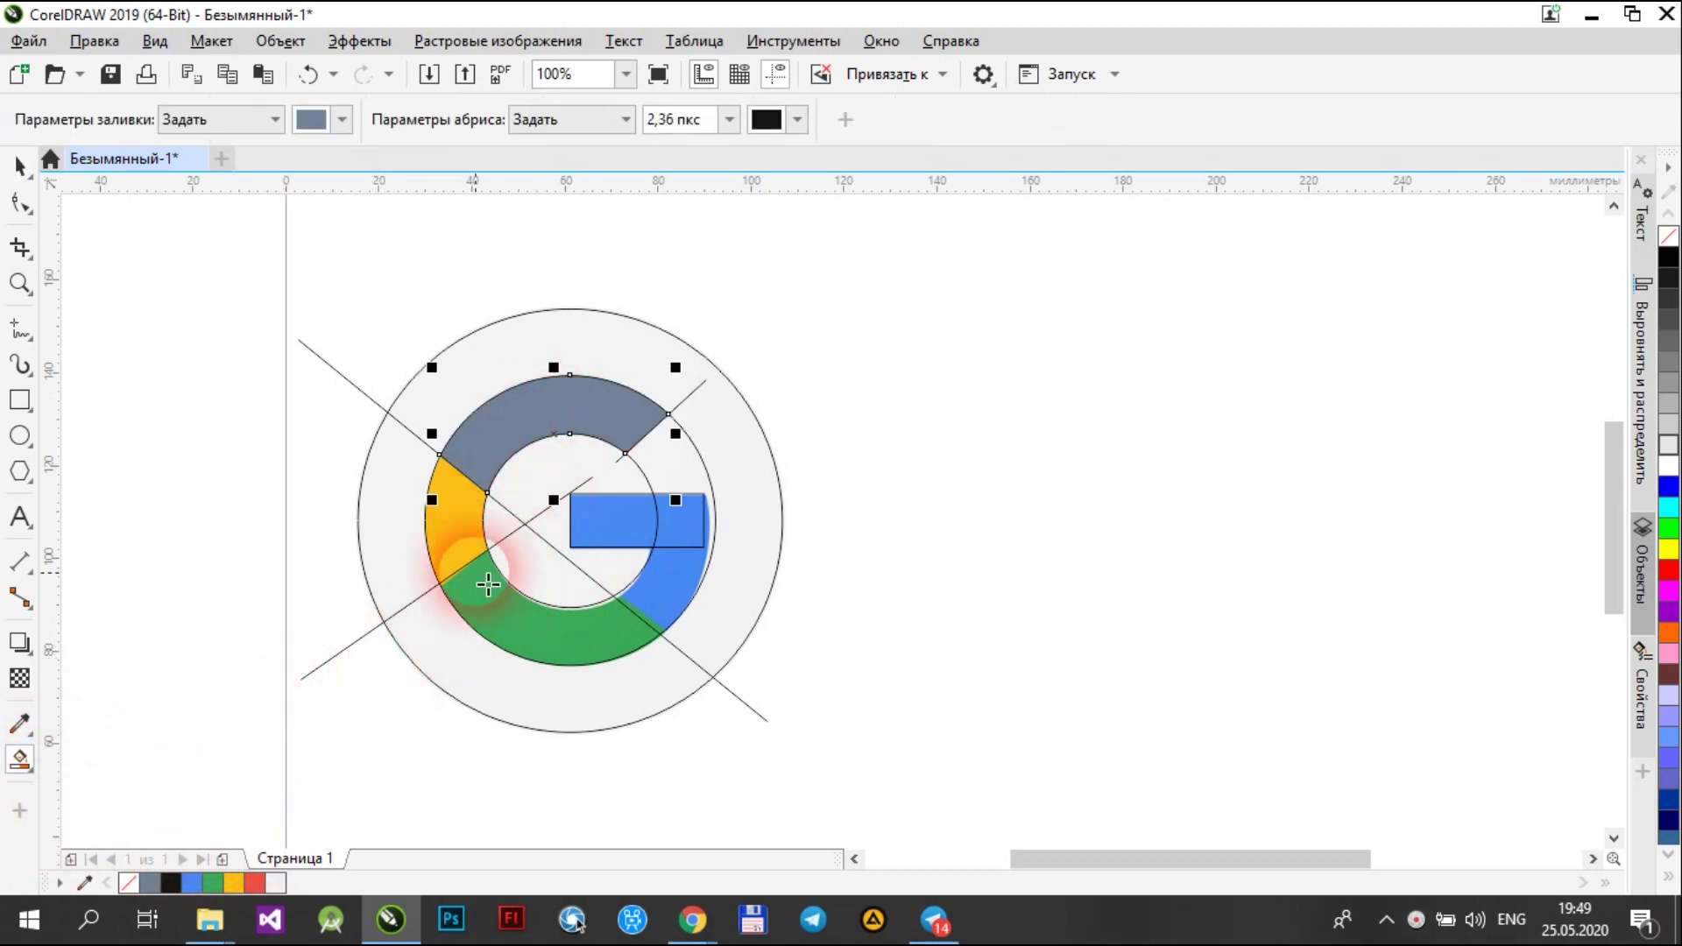
{"action": "left_click", "coordinate": [449, 547]}
{"action": "left_click", "coordinate": [512, 603]}
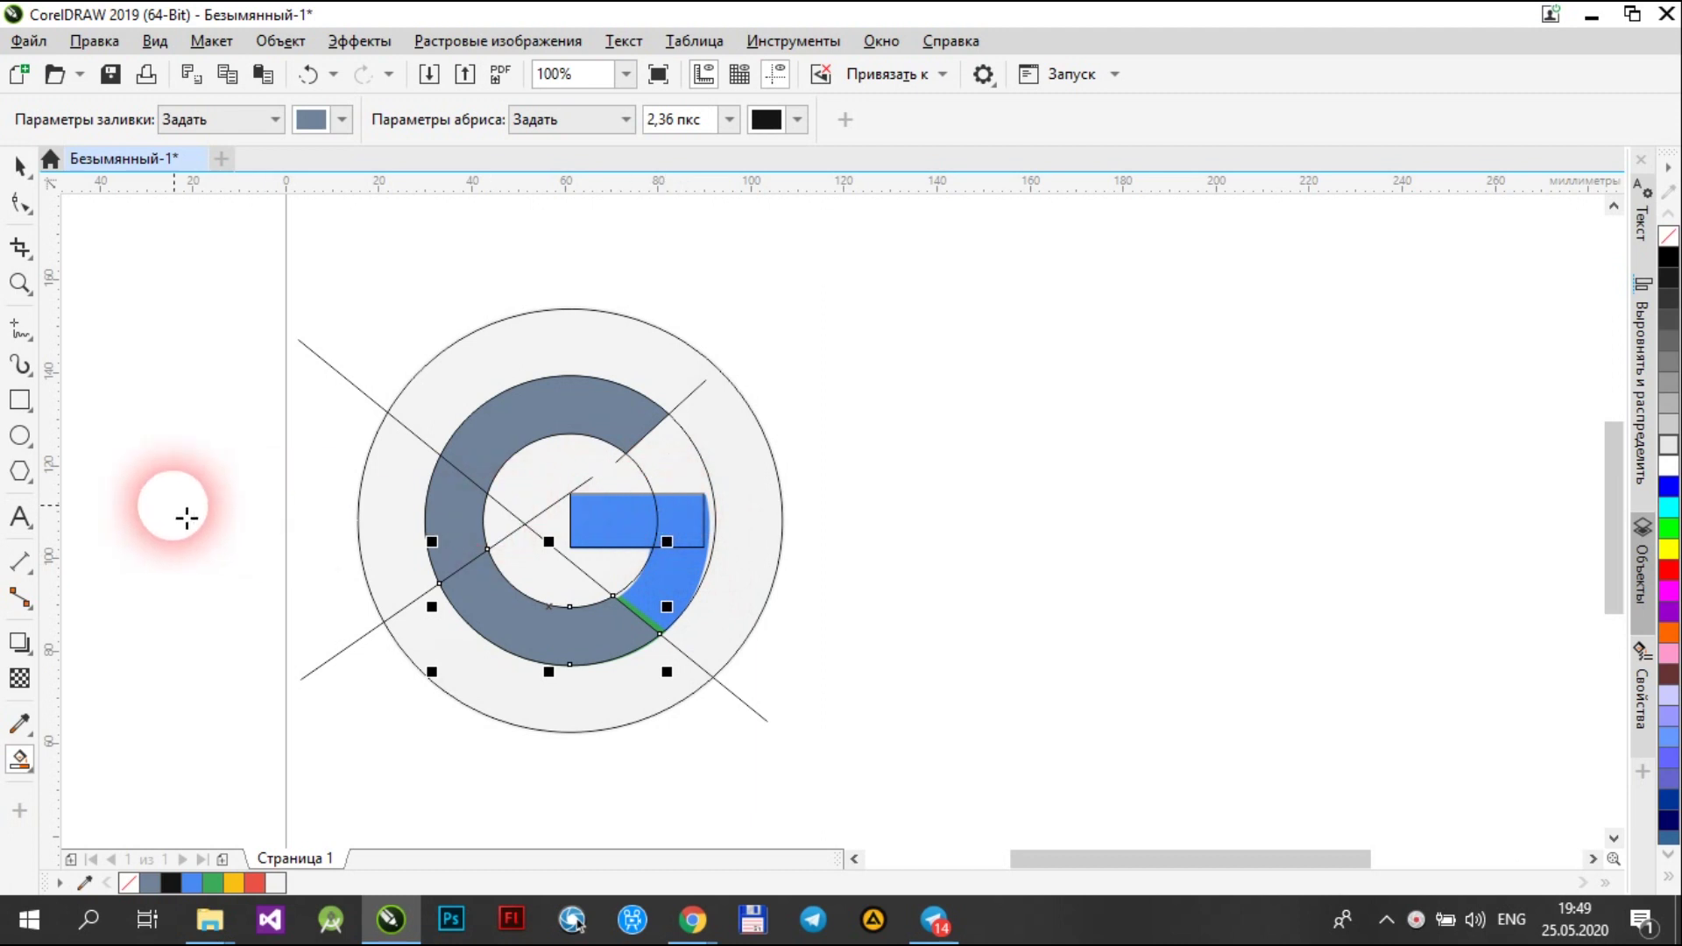
- Draw a nearly horizontal line about 49 mm long along the blue bar's upper edge, extending past the ring's outer edge
{"action": "left_click", "coordinate": [14, 338]}
{"action": "scroll", "coordinate": [622, 517], "scroll_direction": "up", "scroll_amount": 3}
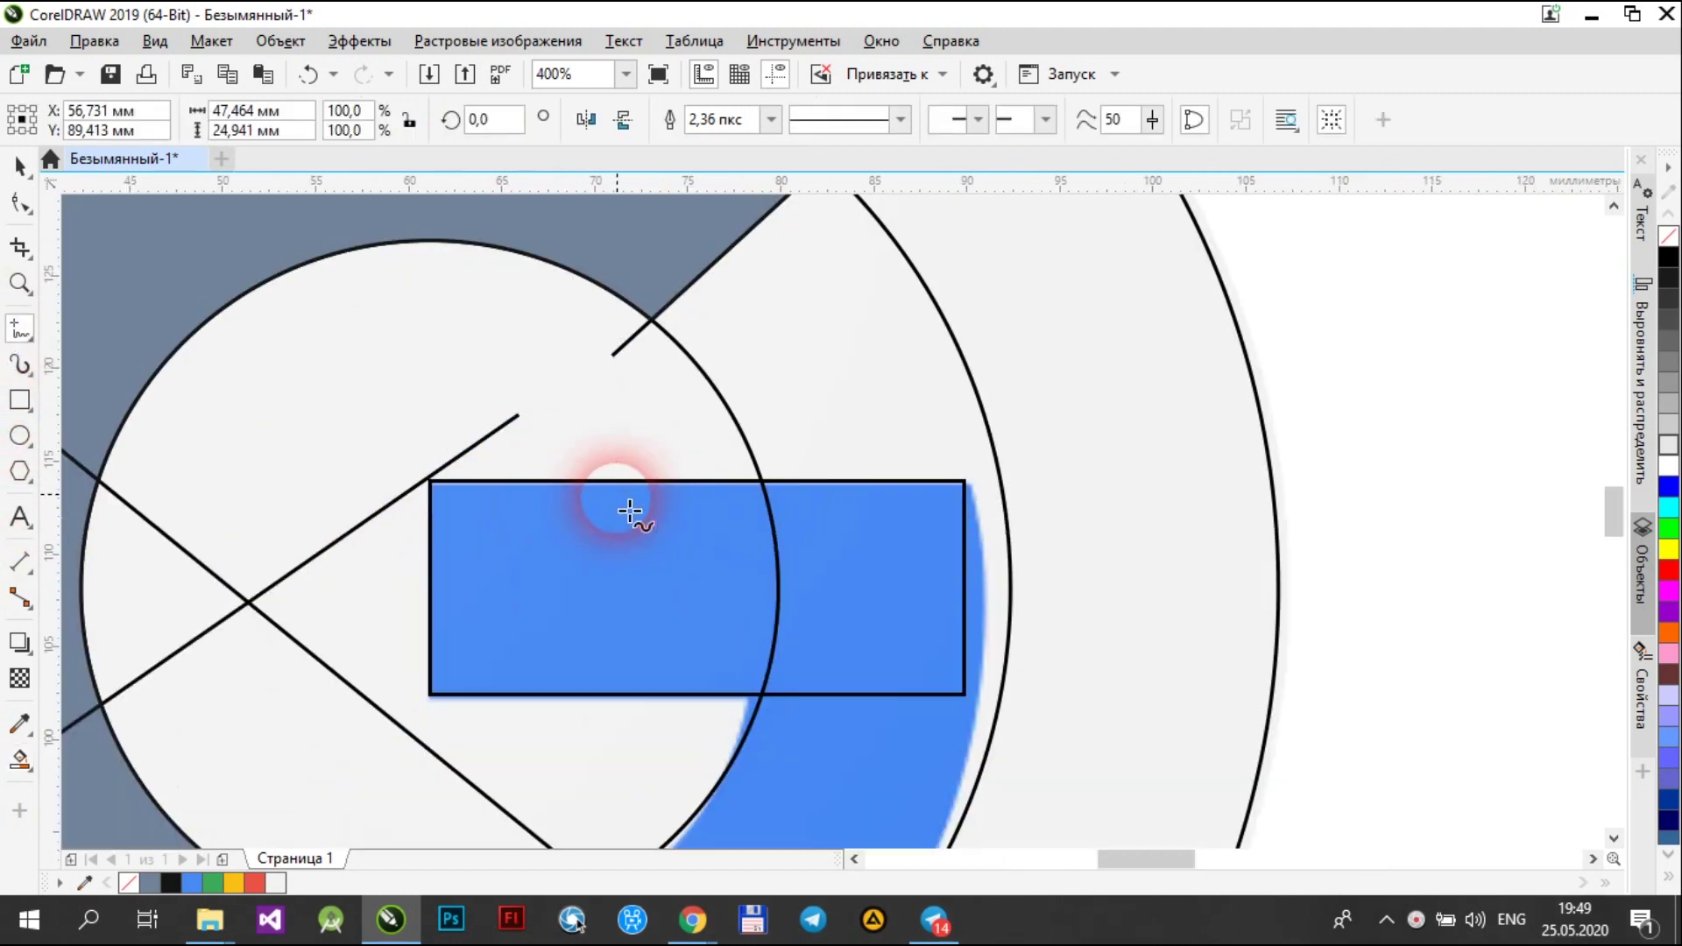
{"action": "left_click", "coordinate": [354, 495]}
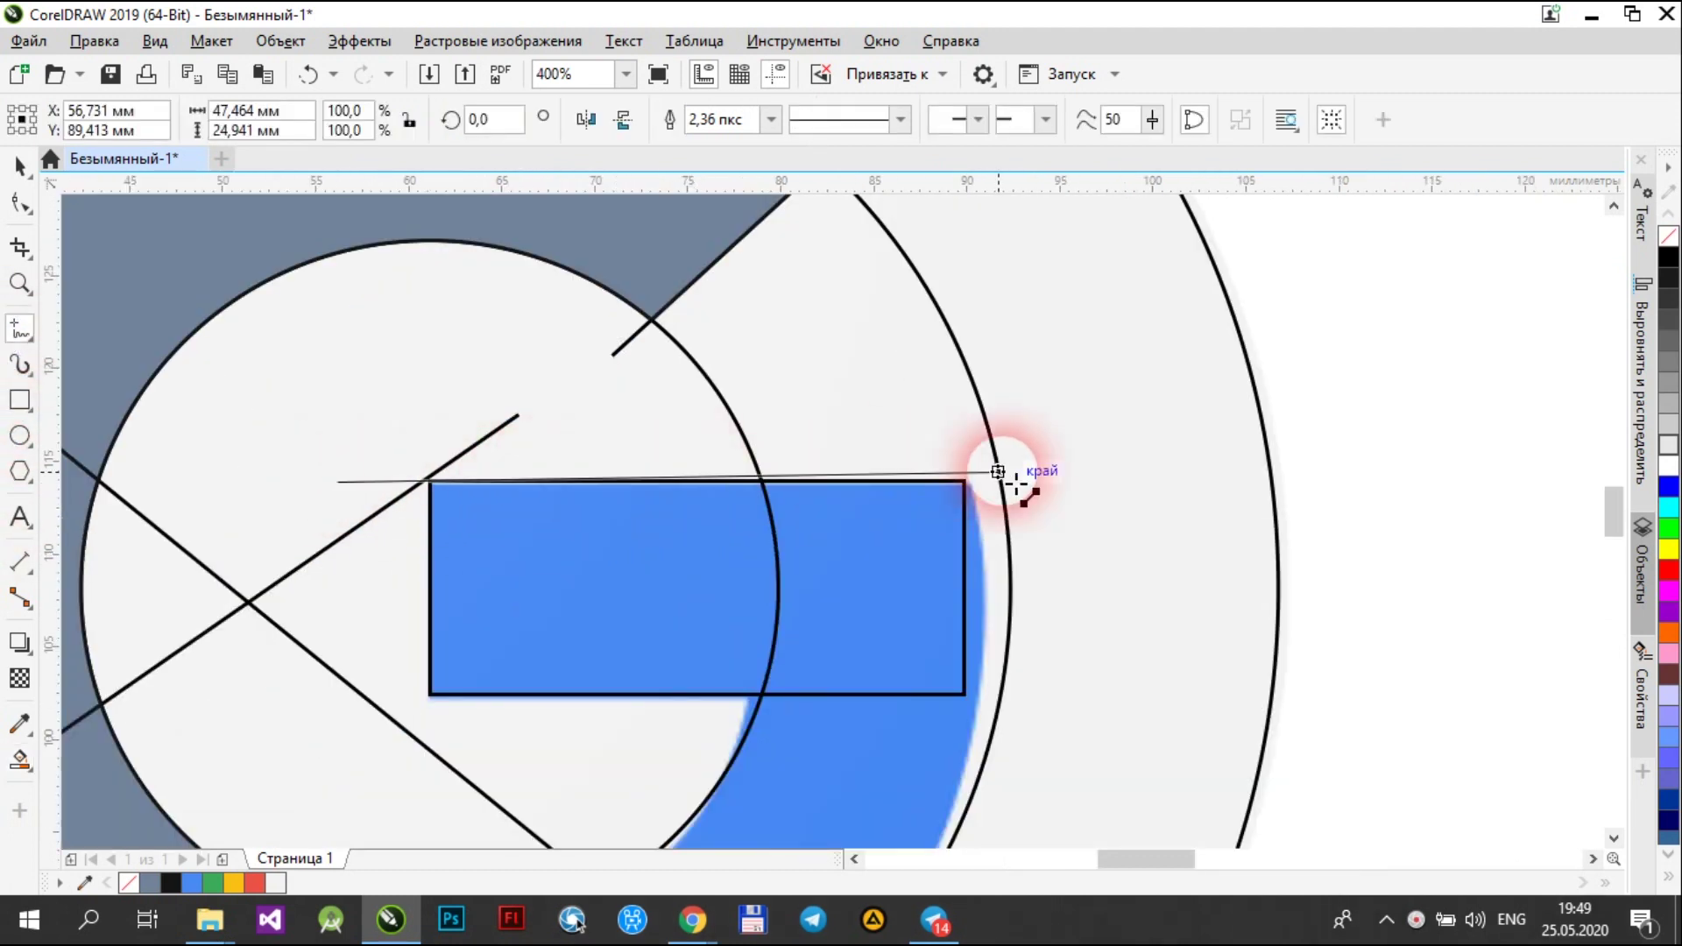
{"action": "left_click", "coordinate": [1268, 492]}
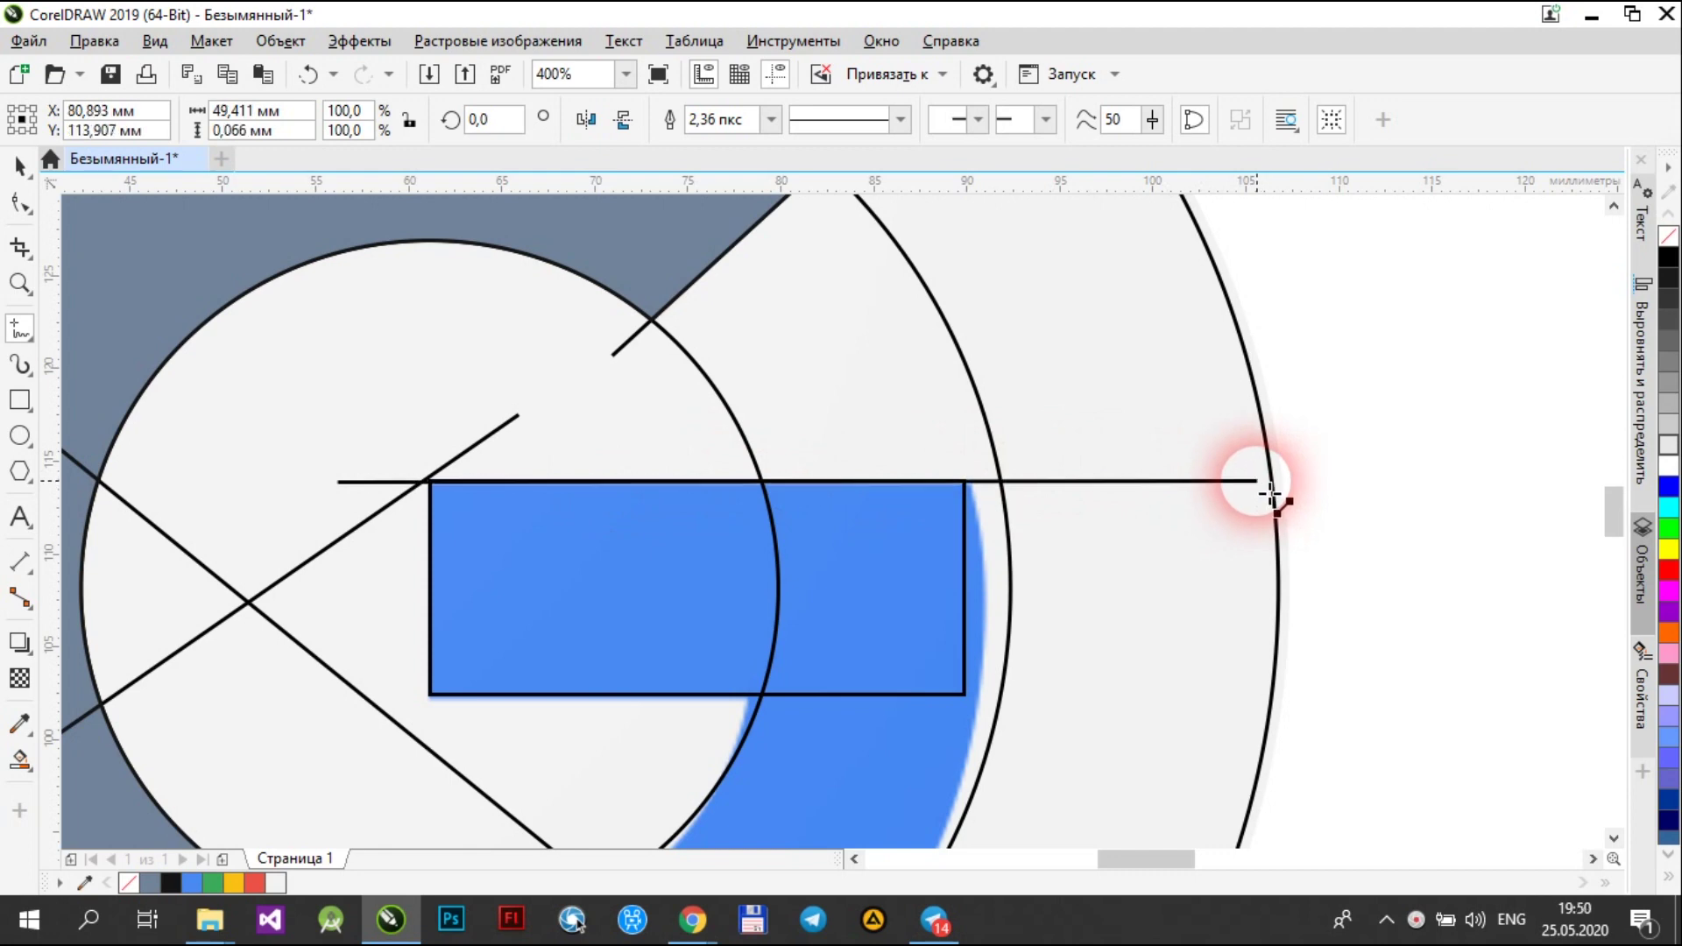
{"action": "scroll", "coordinate": [1127, 517], "scroll_direction": "down", "scroll_amount": 2}
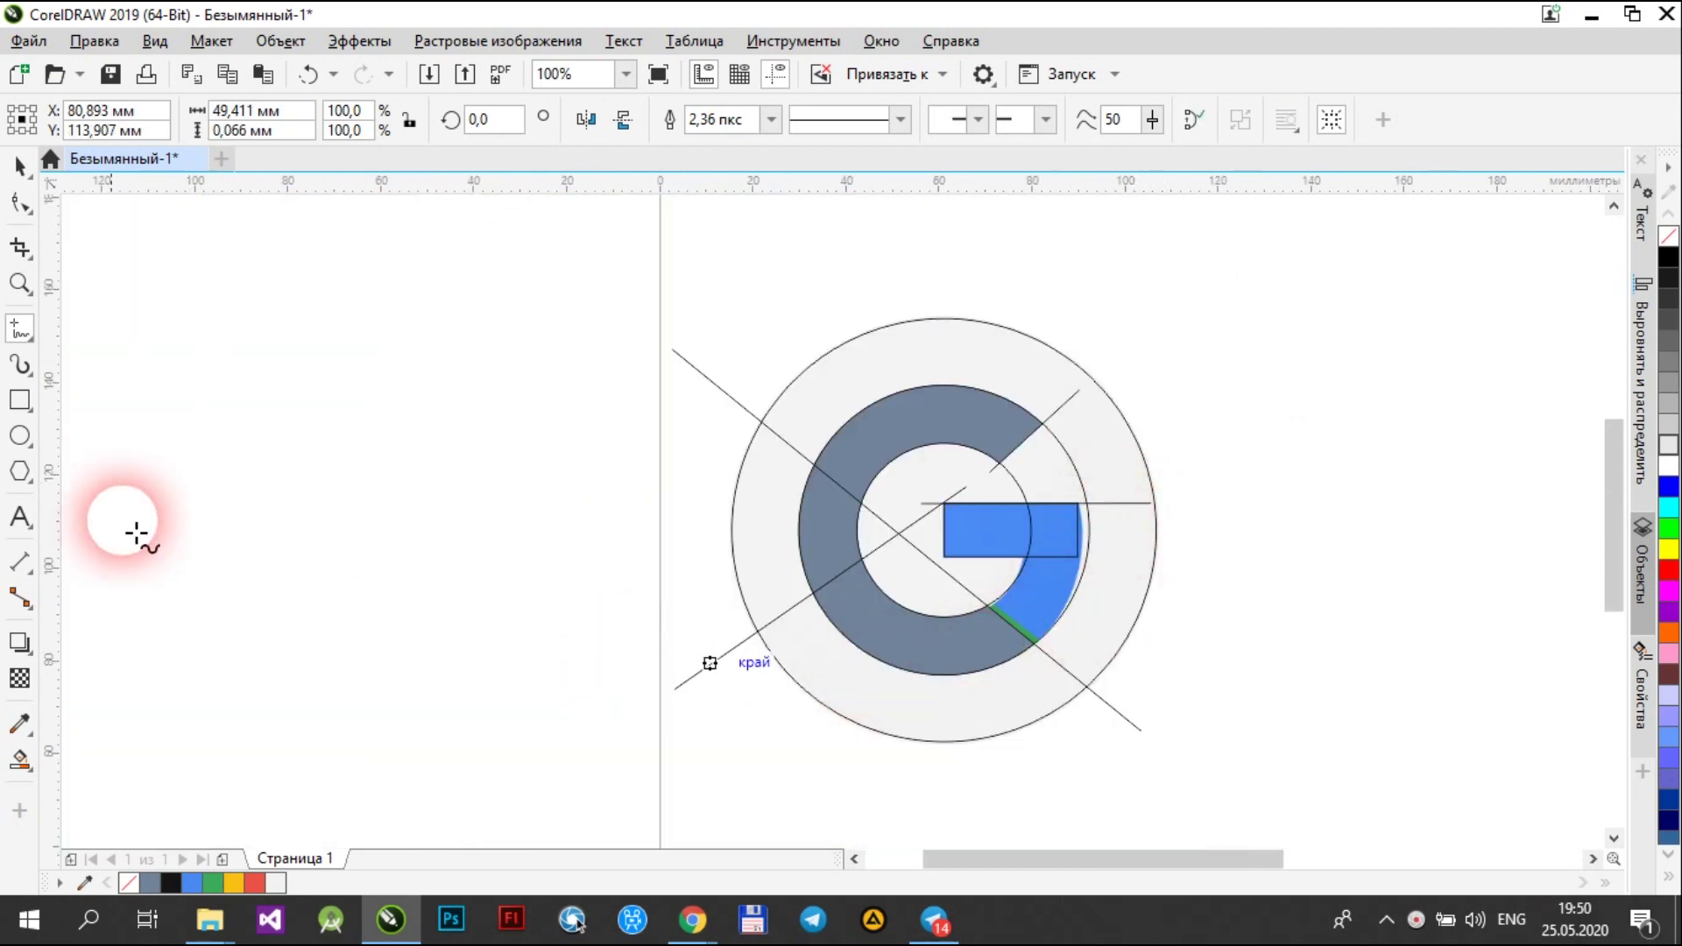
- Use Smart Fill with the grey-blue colour on the blue bar and the adjoining blue arc of the G
{"action": "left_click", "coordinate": [19, 759]}
{"action": "scroll", "coordinate": [1029, 586], "scroll_direction": "up", "scroll_amount": 1}
{"action": "left_click", "coordinate": [934, 526]}
{"action": "left_click", "coordinate": [1077, 512]}
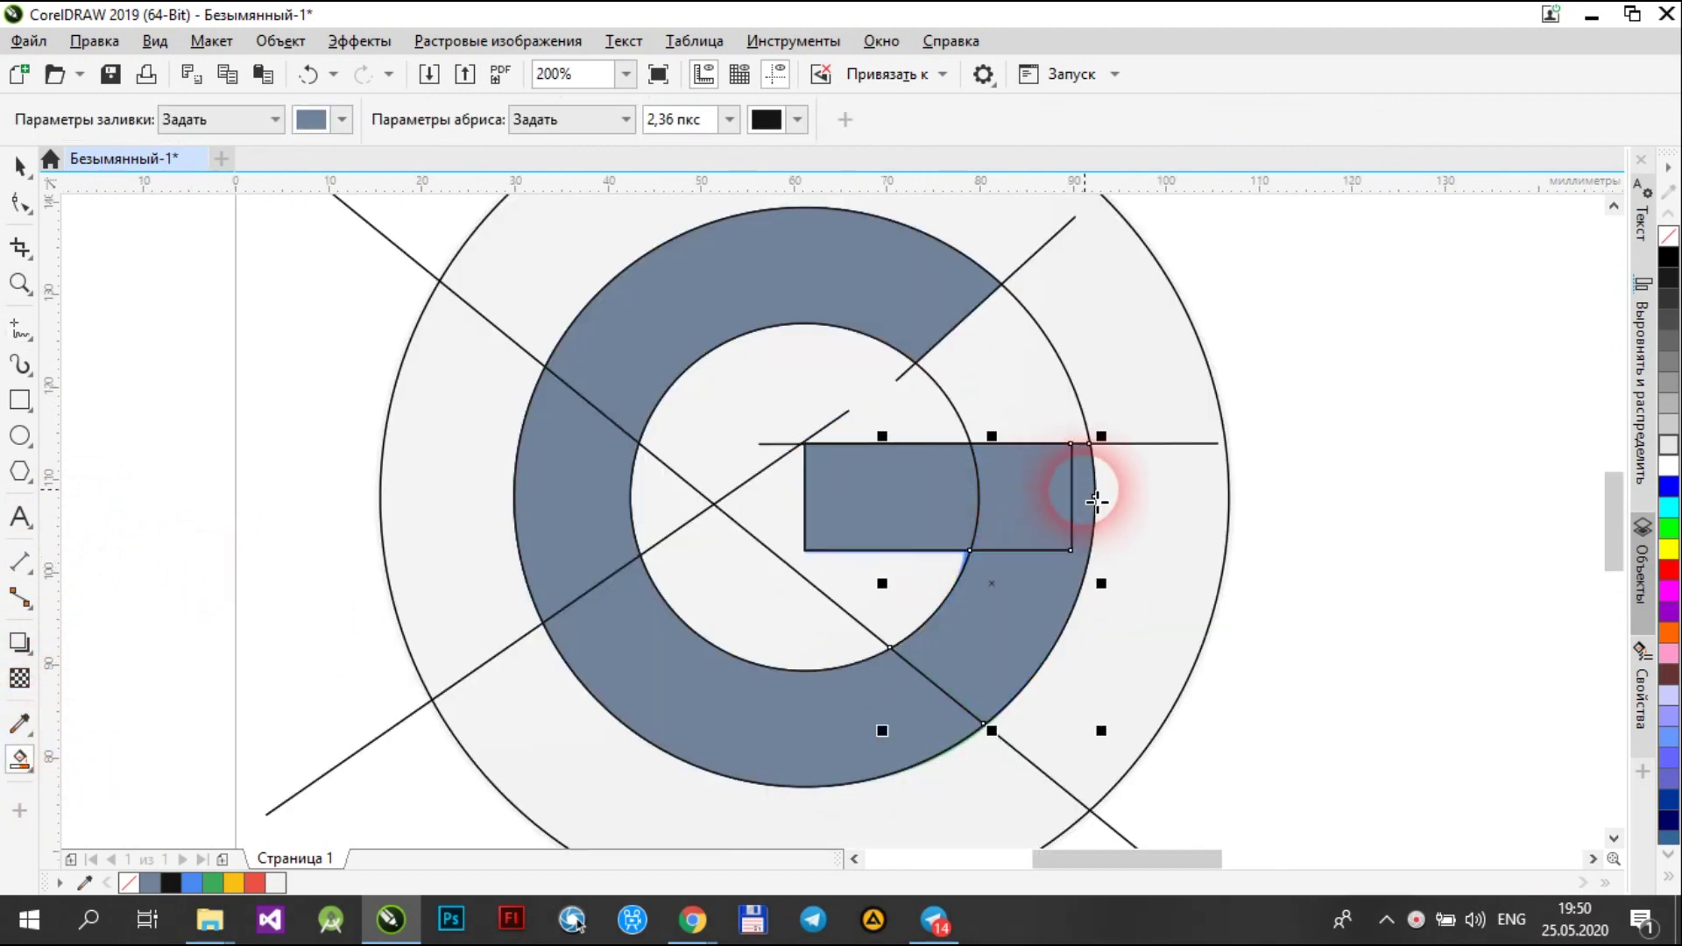
{"action": "scroll", "coordinate": [1033, 605], "scroll_direction": "down", "scroll_amount": 1}
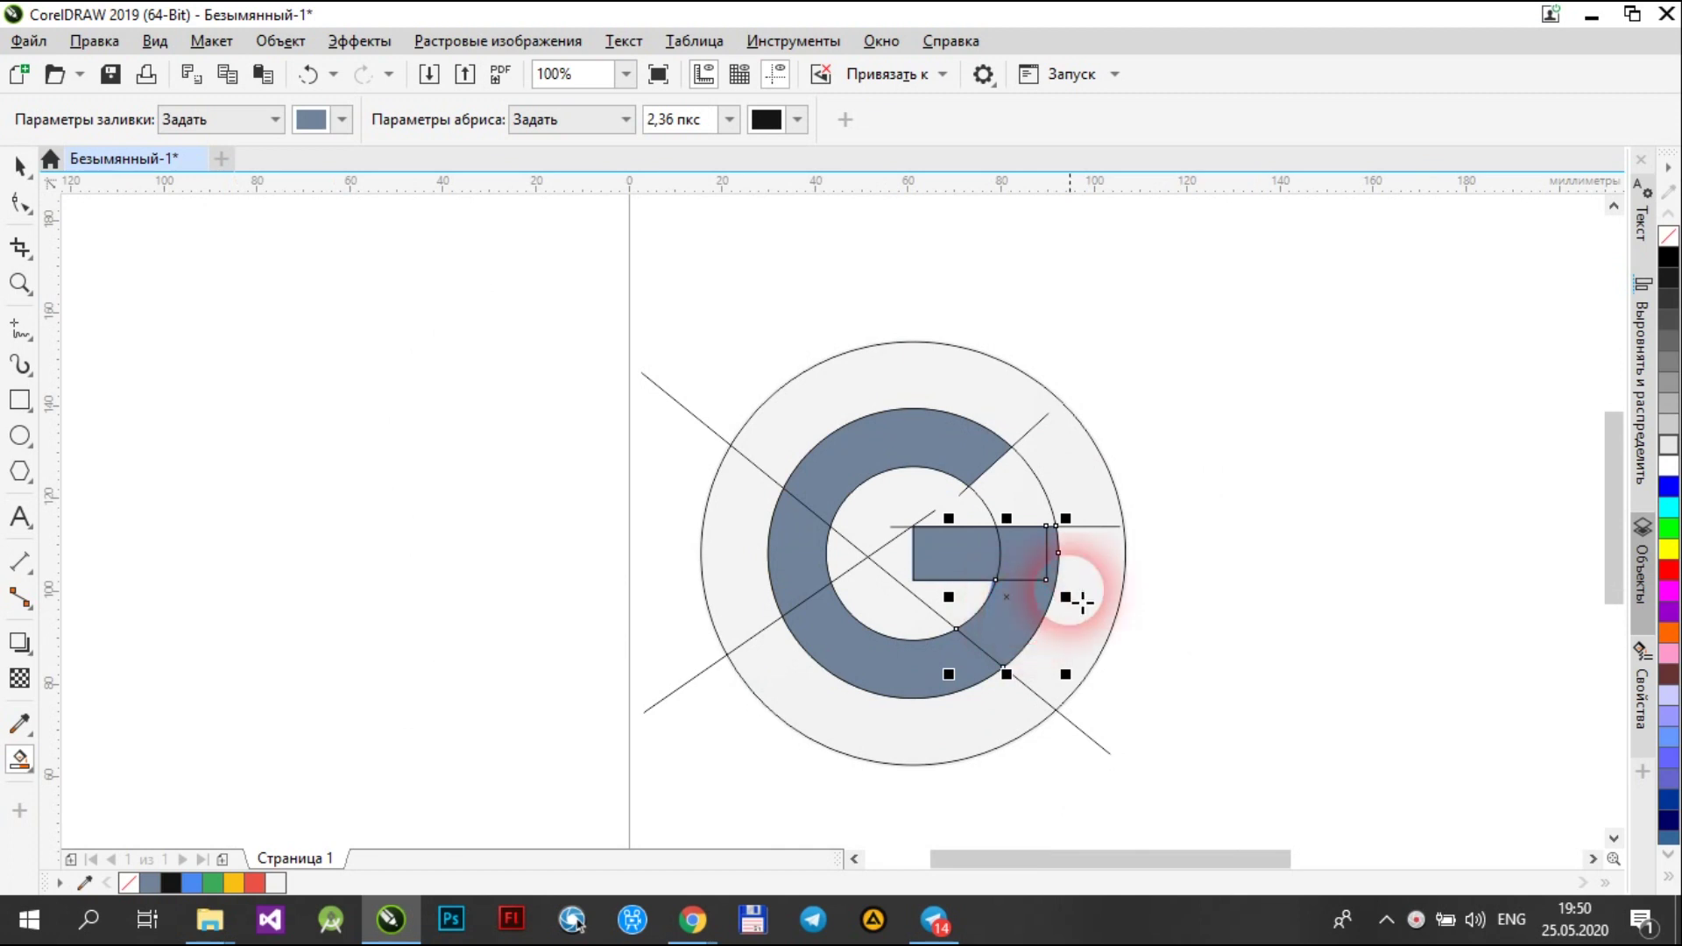
- Deselect the filled arc and delete the smallest construction circle inside the ring
{"action": "left_click", "coordinate": [20, 166]}
{"action": "scroll", "coordinate": [413, 475], "scroll_direction": "down", "scroll_amount": 1}
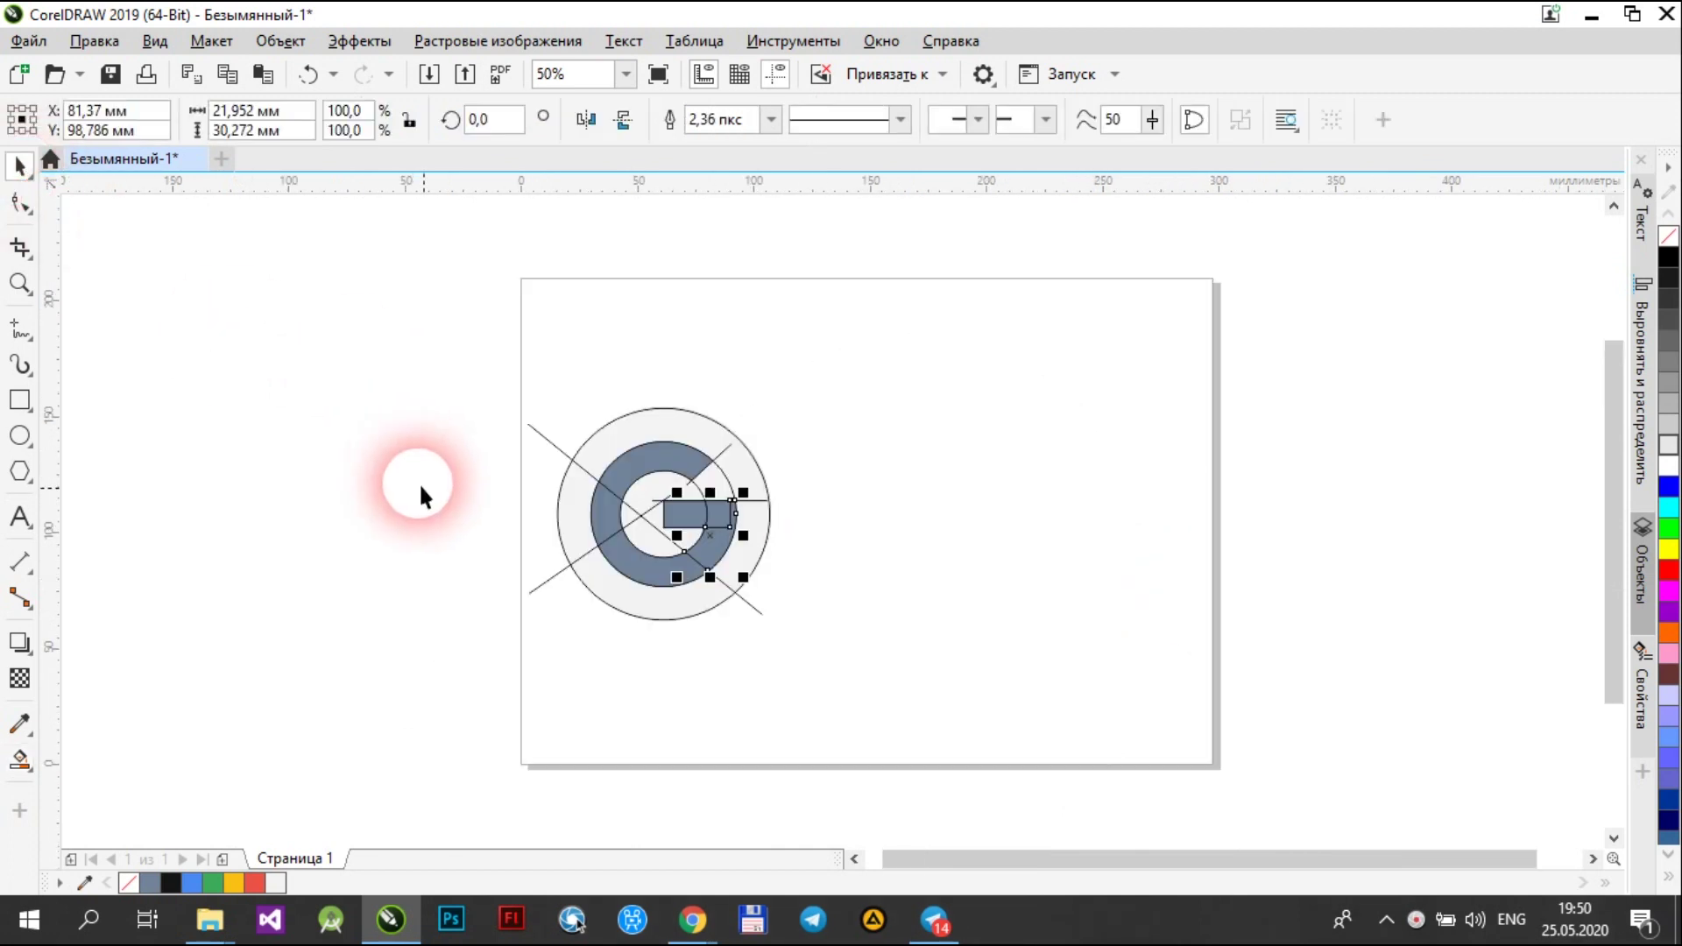
{"action": "scroll", "coordinate": [1042, 552], "scroll_direction": "up", "scroll_amount": 1}
{"action": "scroll", "coordinate": [1013, 547], "scroll_direction": "down", "scroll_amount": 1}
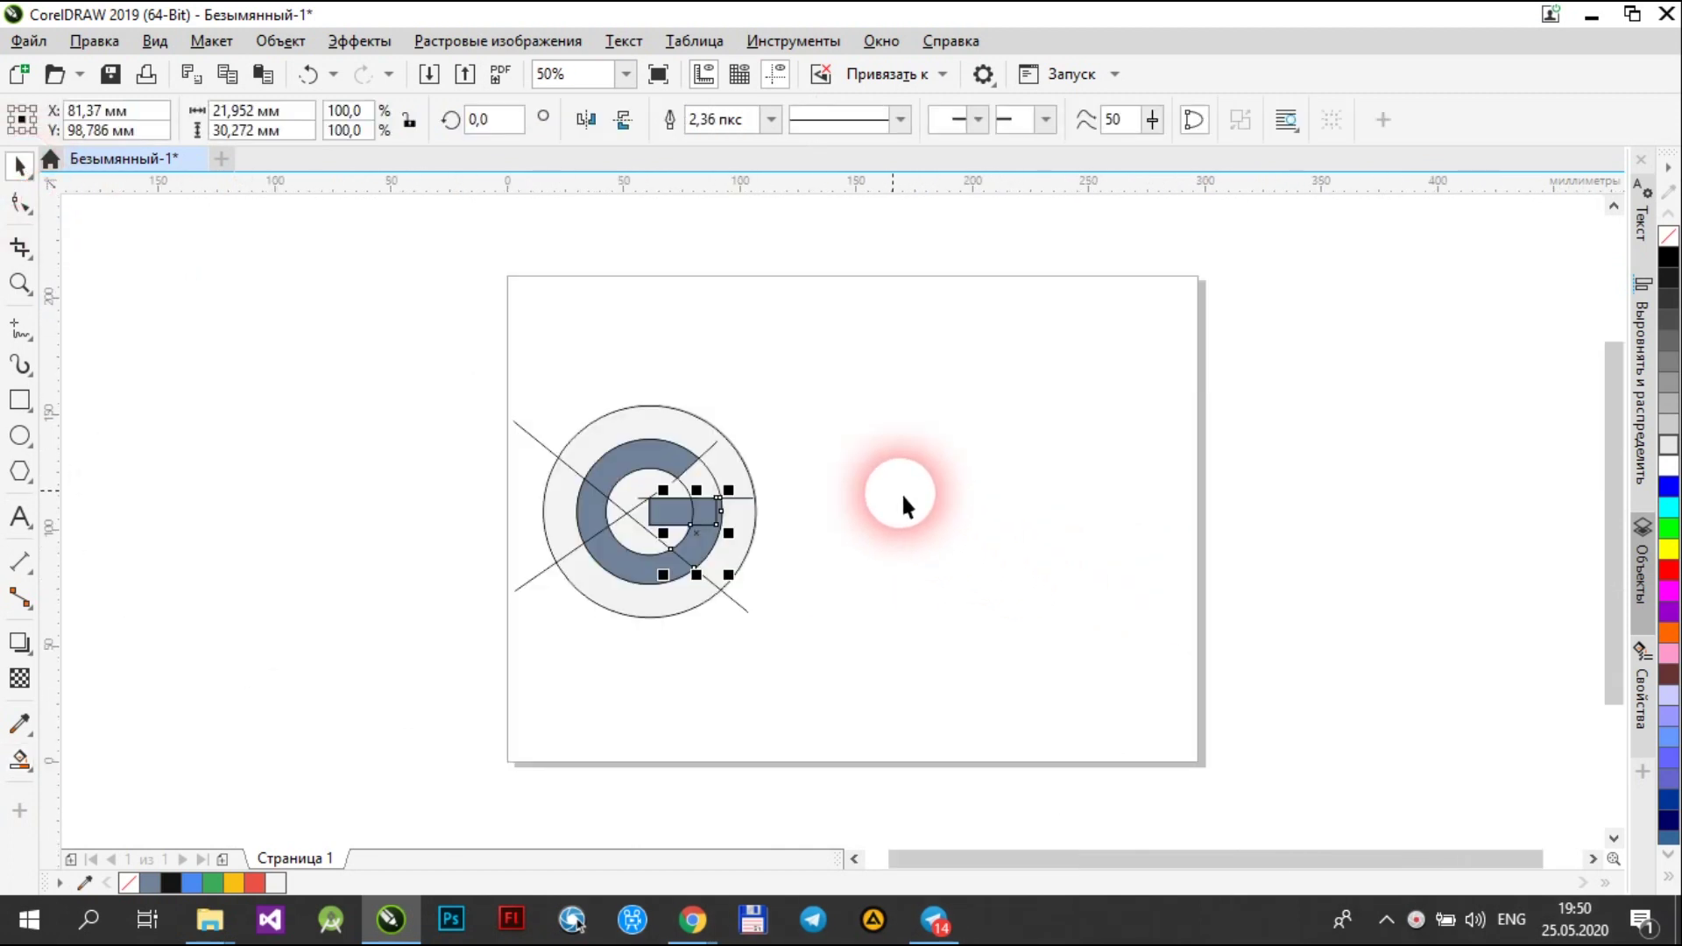
{"action": "scroll", "coordinate": [951, 515], "scroll_direction": "up", "scroll_amount": 1}
{"action": "scroll", "coordinate": [263, 534], "scroll_direction": "up", "scroll_amount": 1}
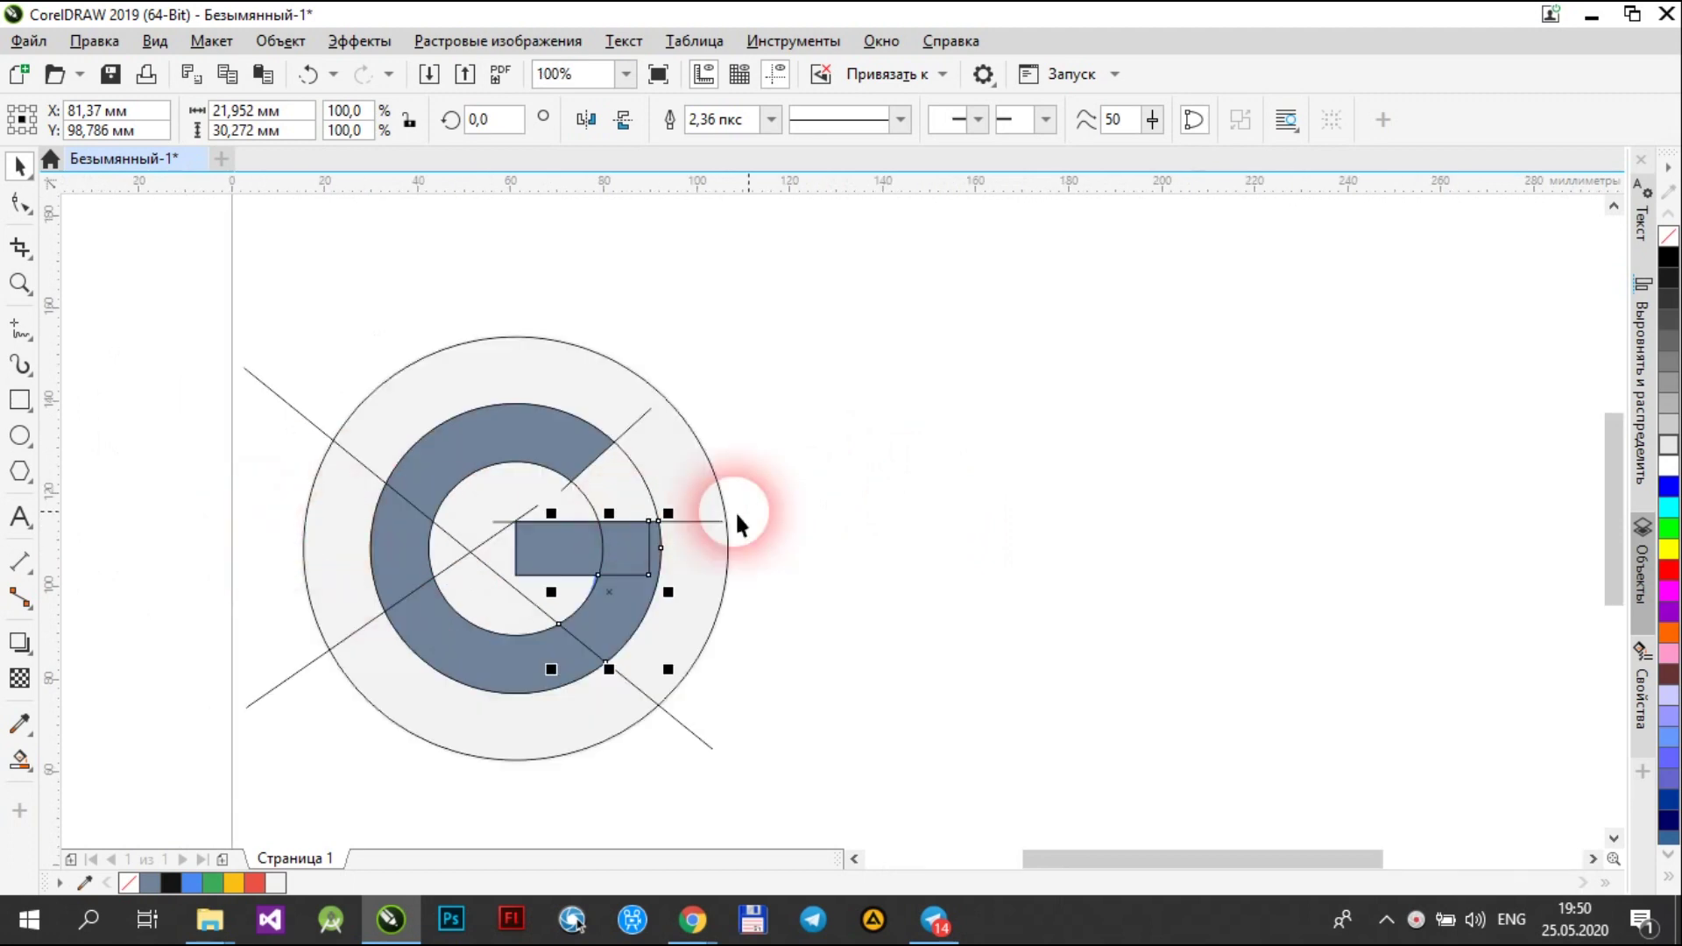
{"action": "key", "text": "Escape"}
{"action": "left_click", "coordinate": [592, 515]}
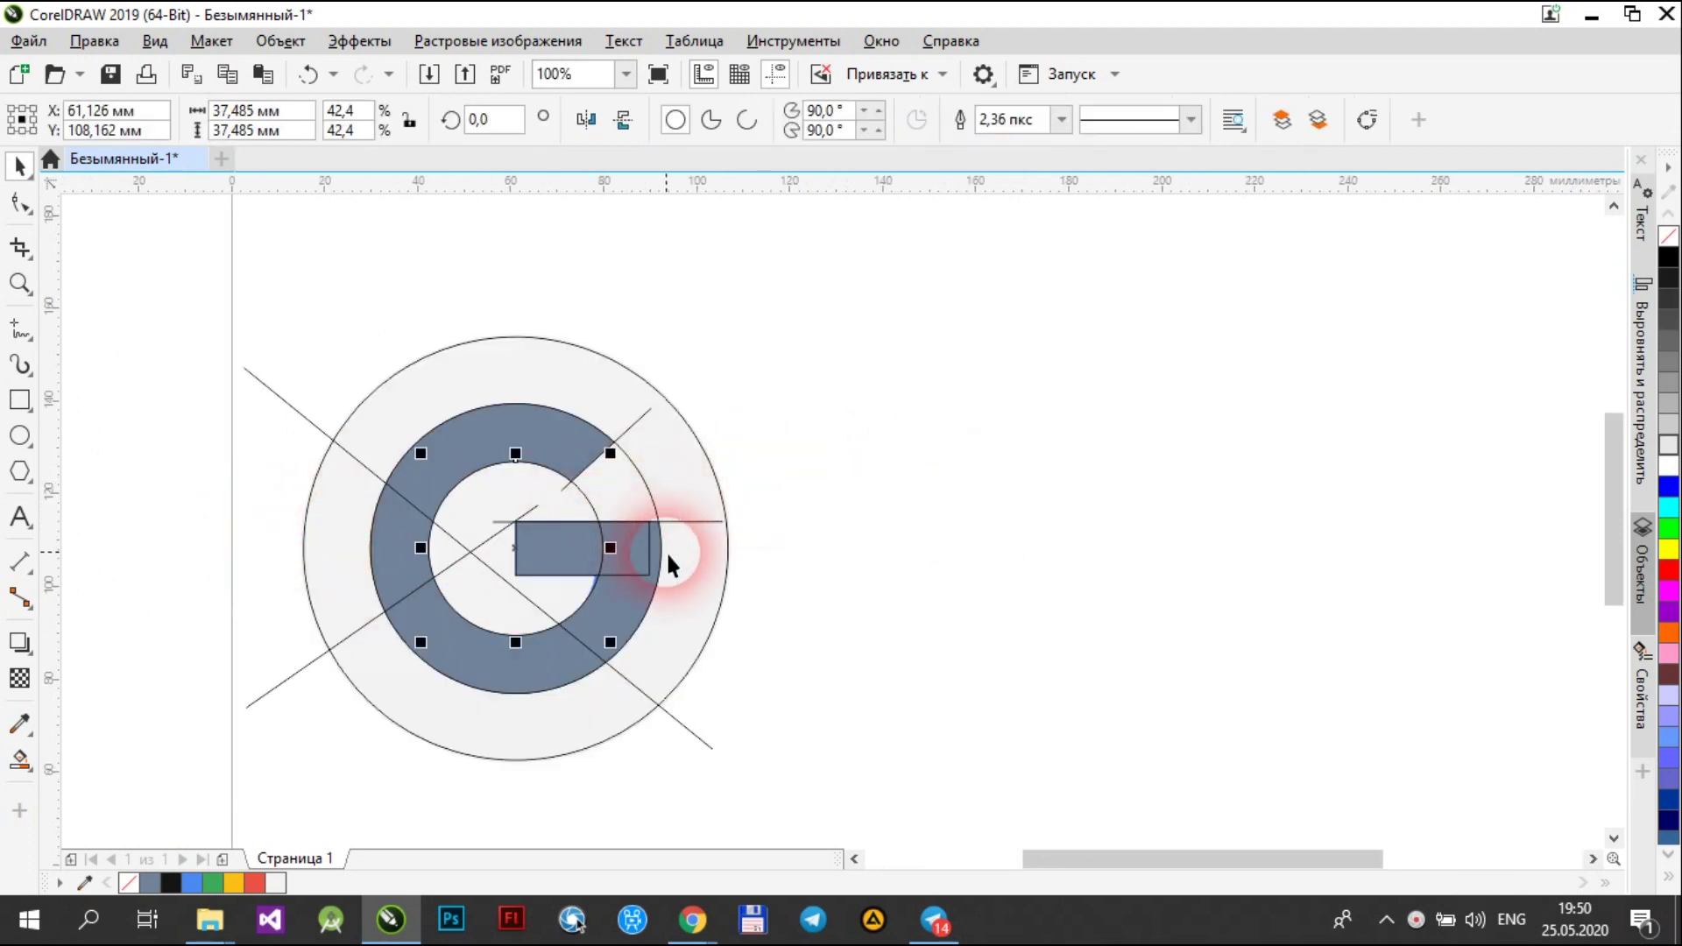
{"action": "left_click", "coordinate": [570, 521]}
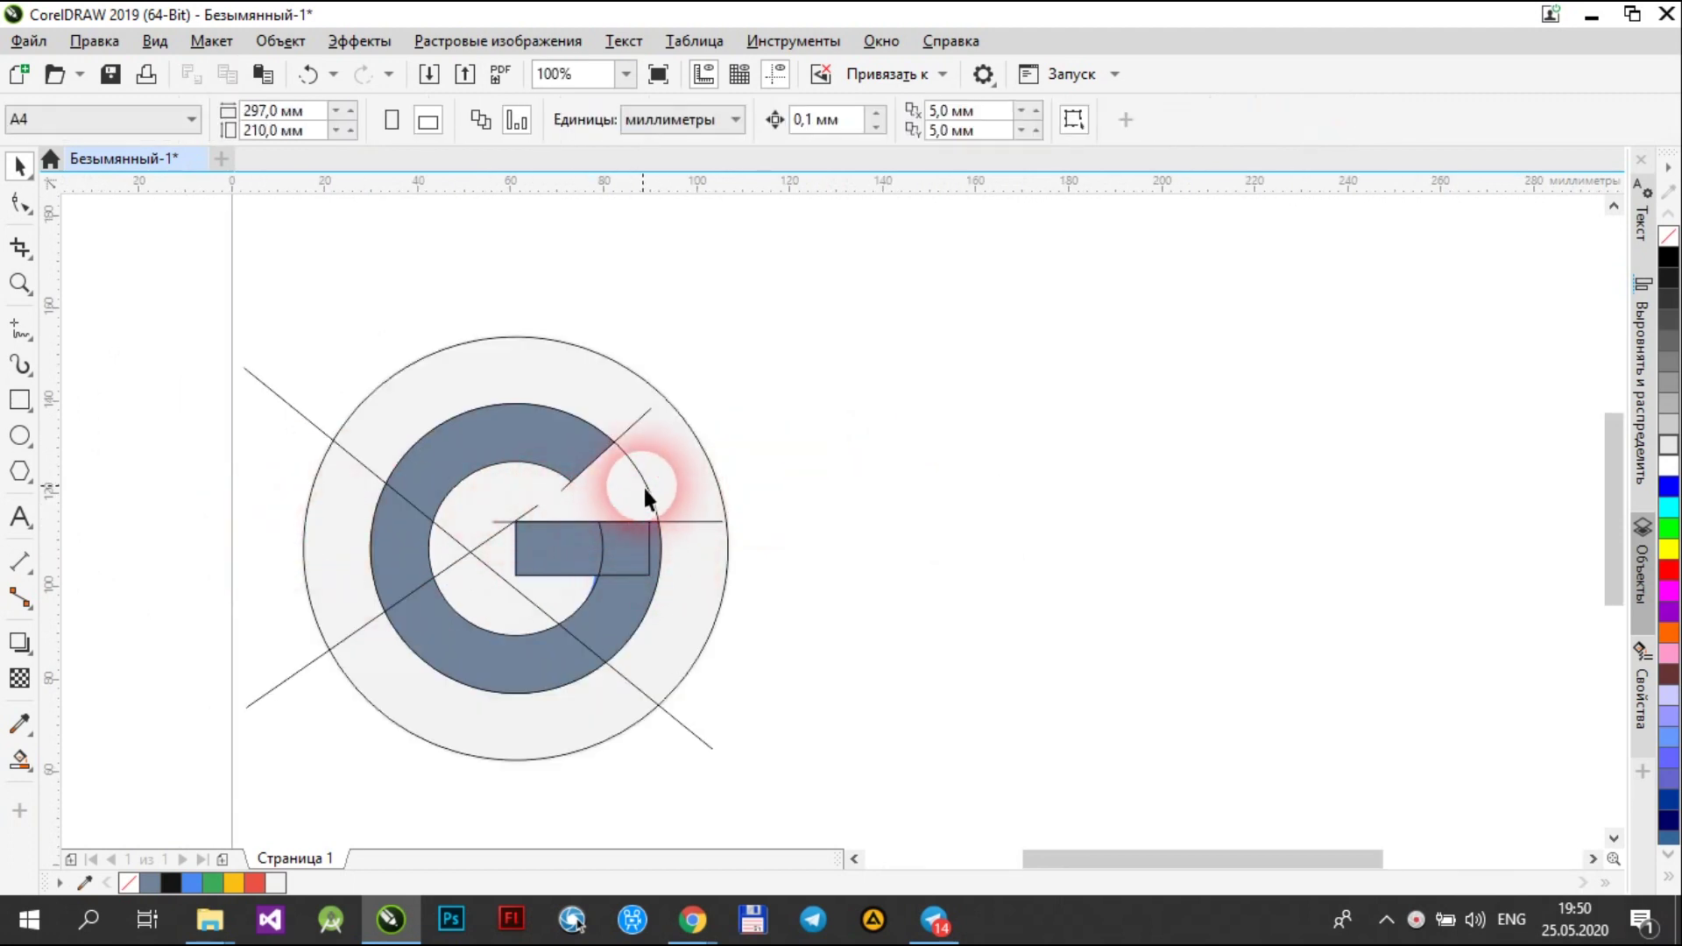
- Delete the remaining ring construction circle and the straight guide lines crossing the G, keeping the outer circle and filled segments
{"action": "left_click", "coordinate": [645, 483]}
{"action": "left_click", "coordinate": [650, 524]}
{"action": "left_click", "coordinate": [522, 527]}
{"action": "left_click", "coordinate": [507, 544]}
{"action": "left_click", "coordinate": [523, 525]}
{"action": "left_click", "coordinate": [498, 543]}
{"action": "left_click", "coordinate": [497, 543]}
{"action": "key", "text": "Delete"}
- Weld the overlapping bar pieces and the adjoining blue arc into one shape and remove its fill
{"action": "left_click", "coordinate": [570, 549]}
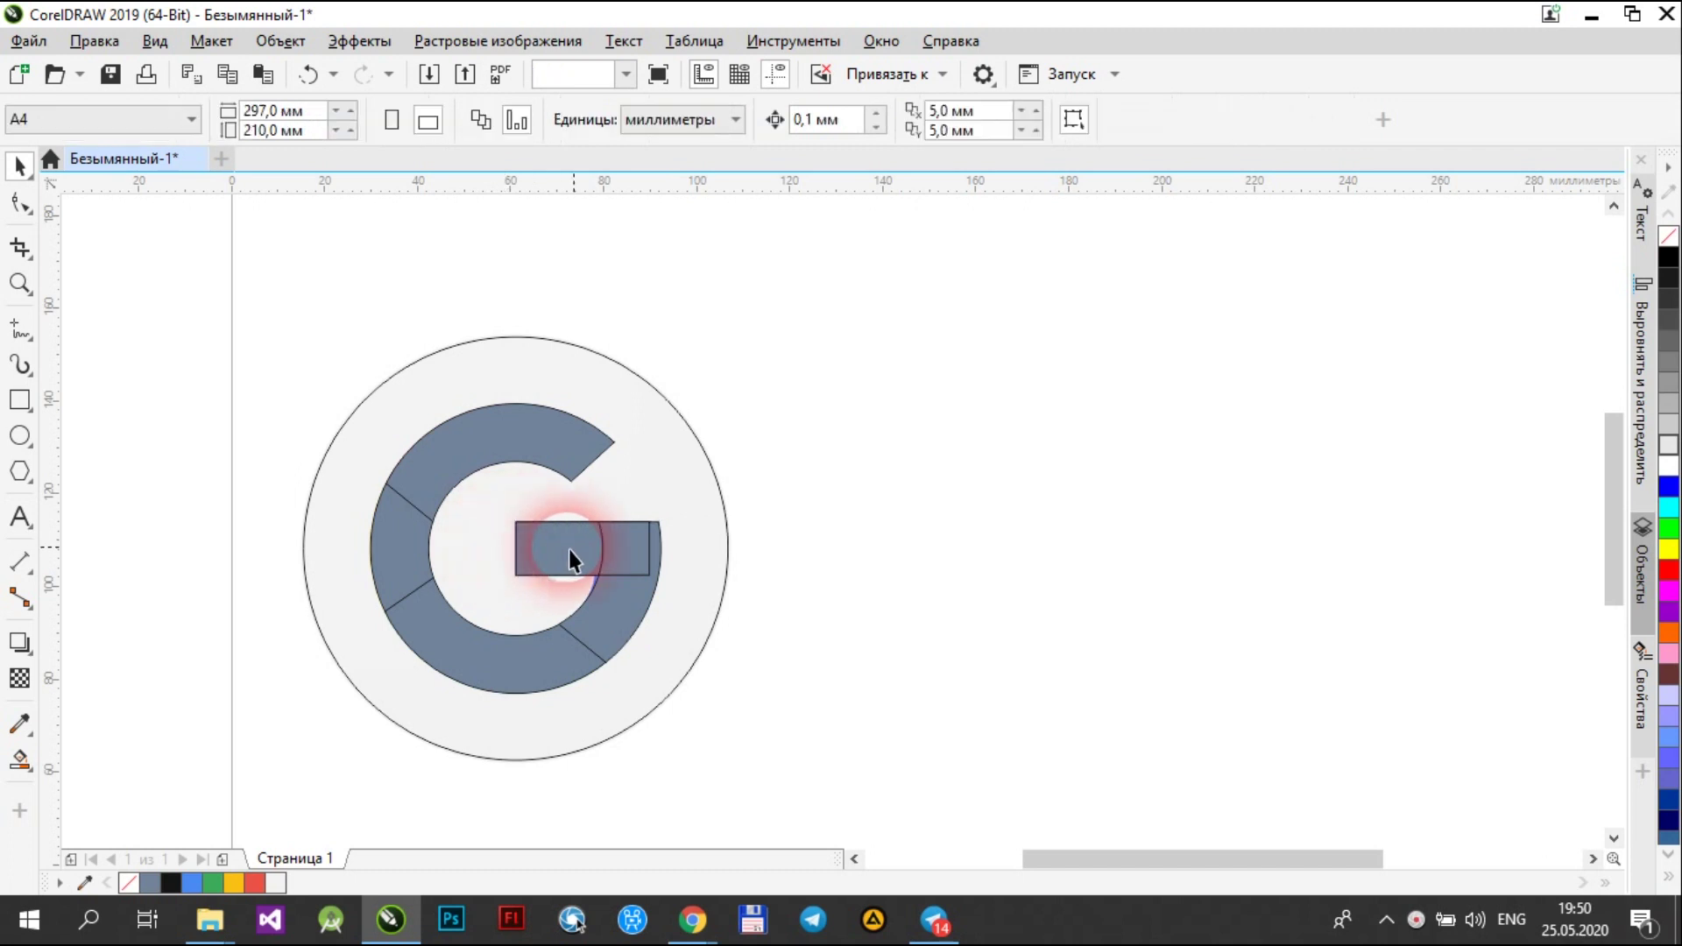
{"action": "left_click", "coordinate": [604, 547]}
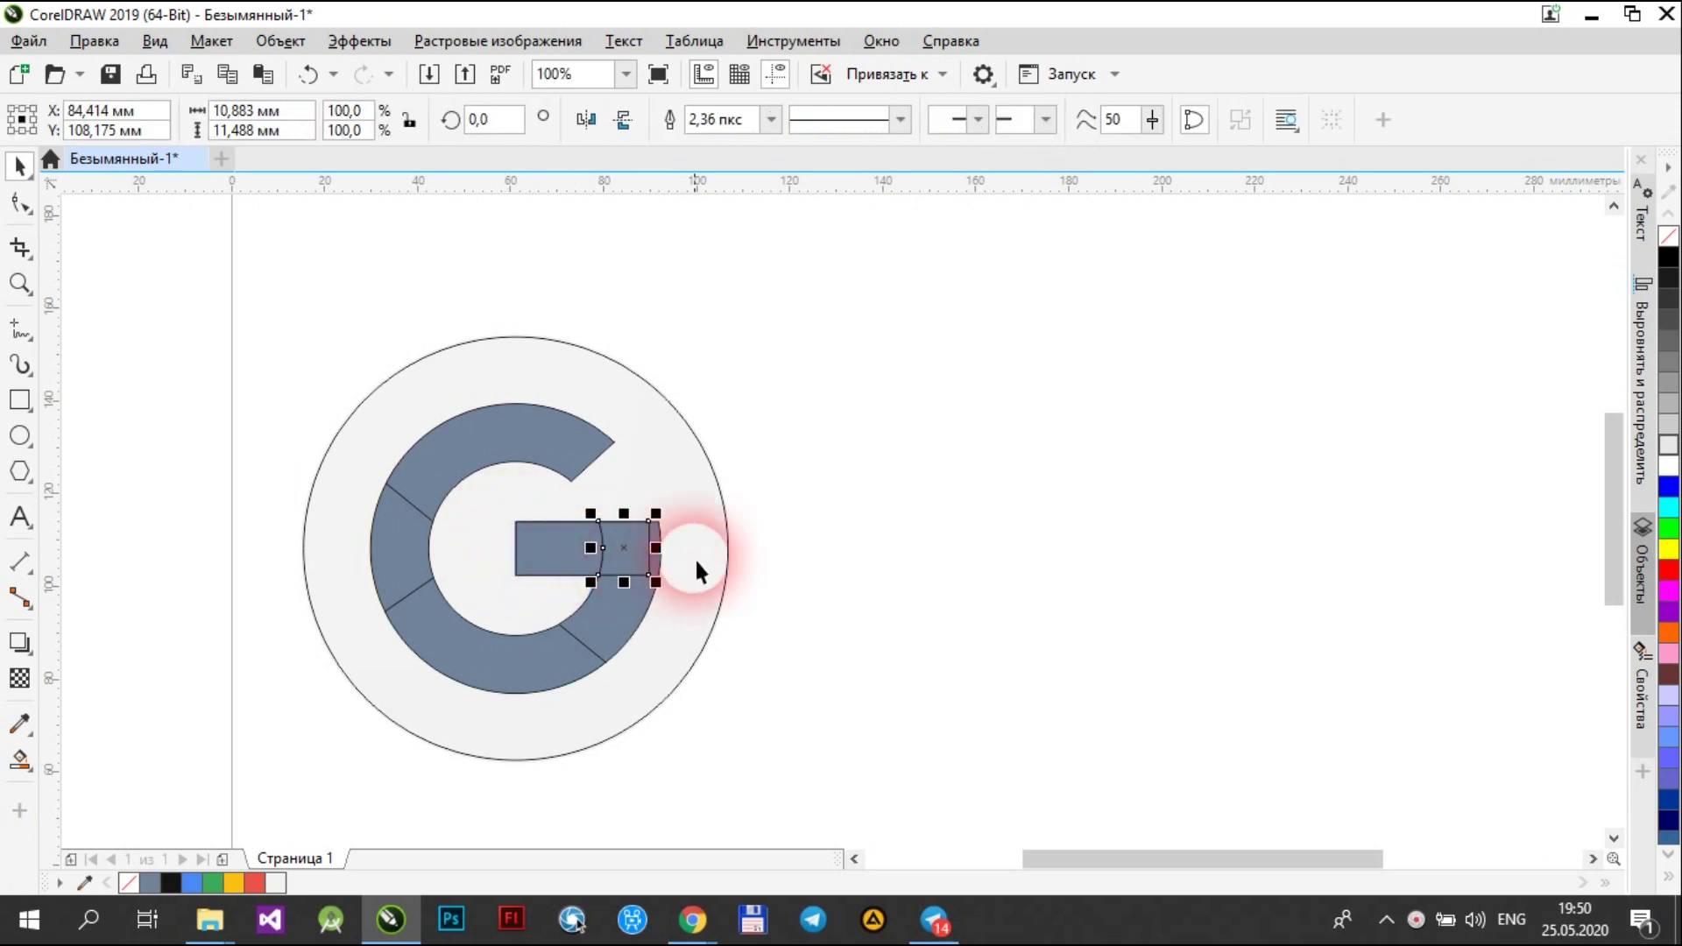
{"action": "left_click", "coordinate": [939, 538]}
{"action": "scroll", "coordinate": [618, 593], "scroll_direction": "up", "scroll_amount": 1}
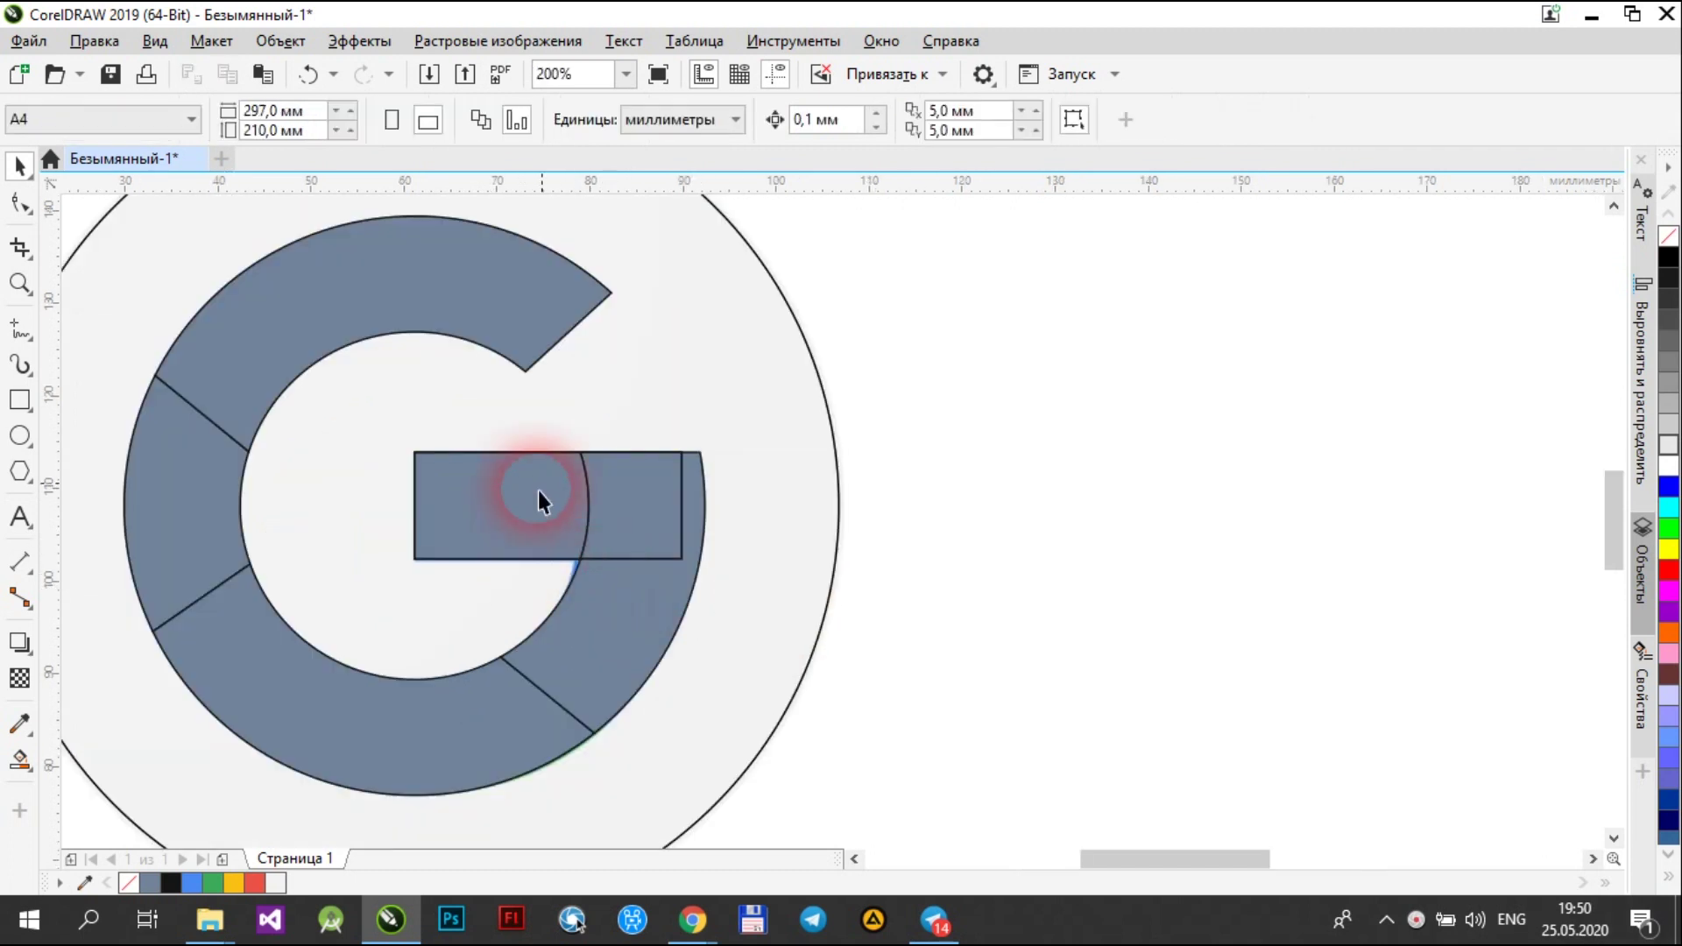
{"action": "scroll", "coordinate": [639, 556], "scroll_direction": "down", "scroll_amount": 1}
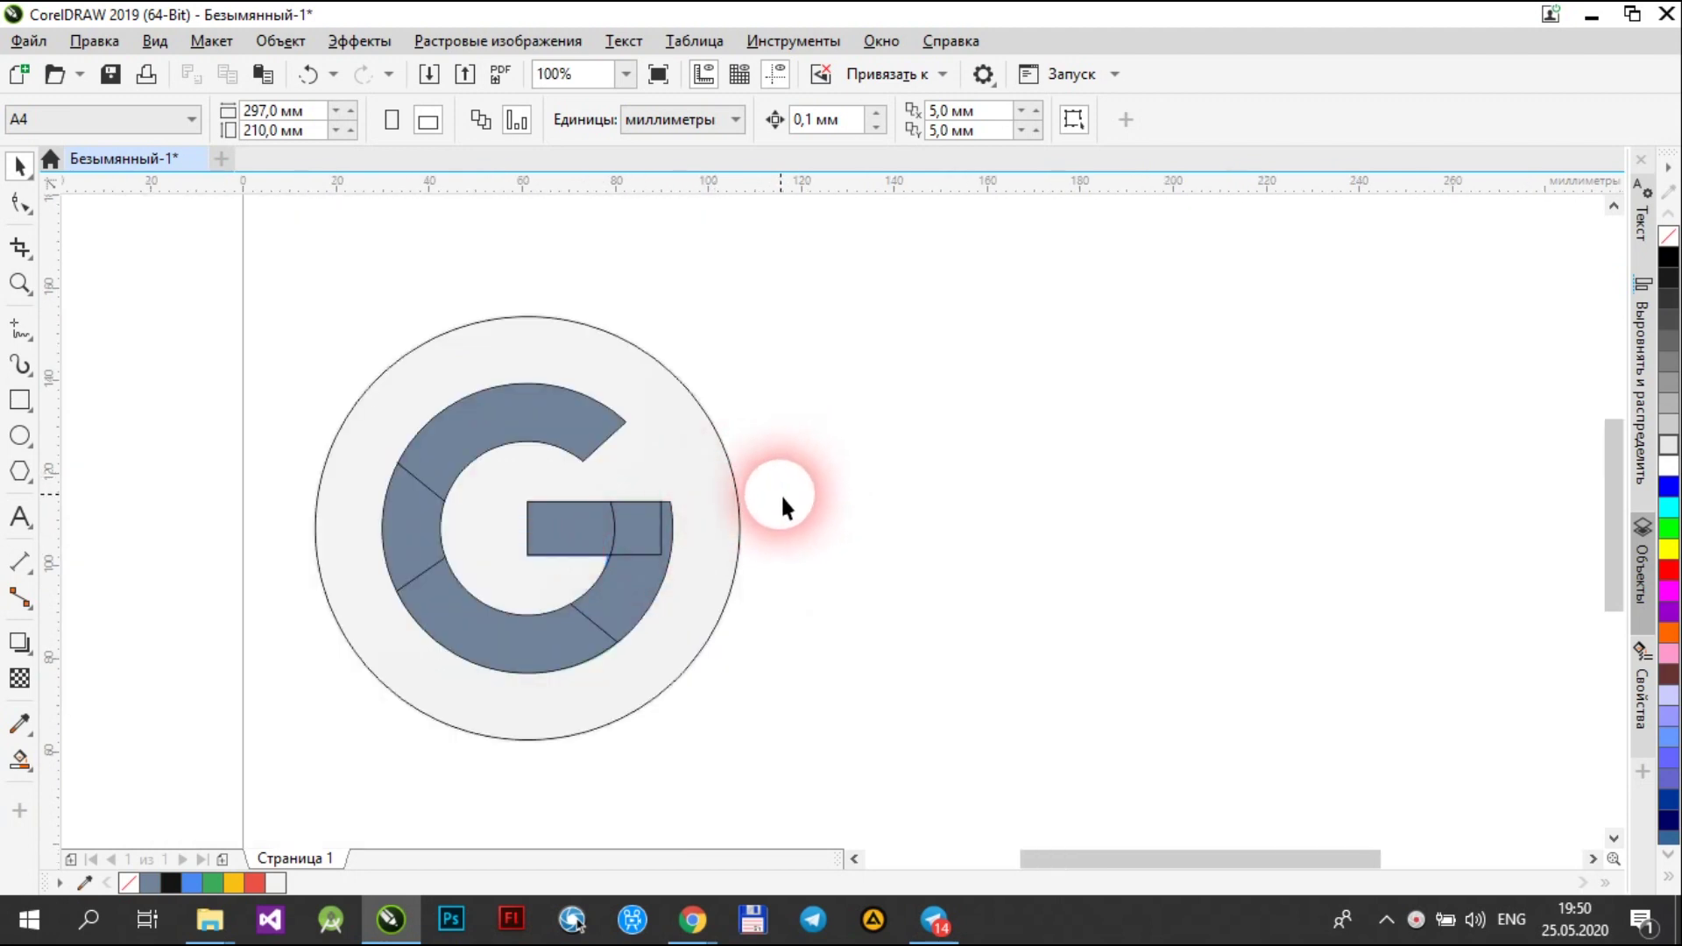
{"action": "left_click_drag", "start_coordinate": [779, 480], "coordinate": [534, 644]}
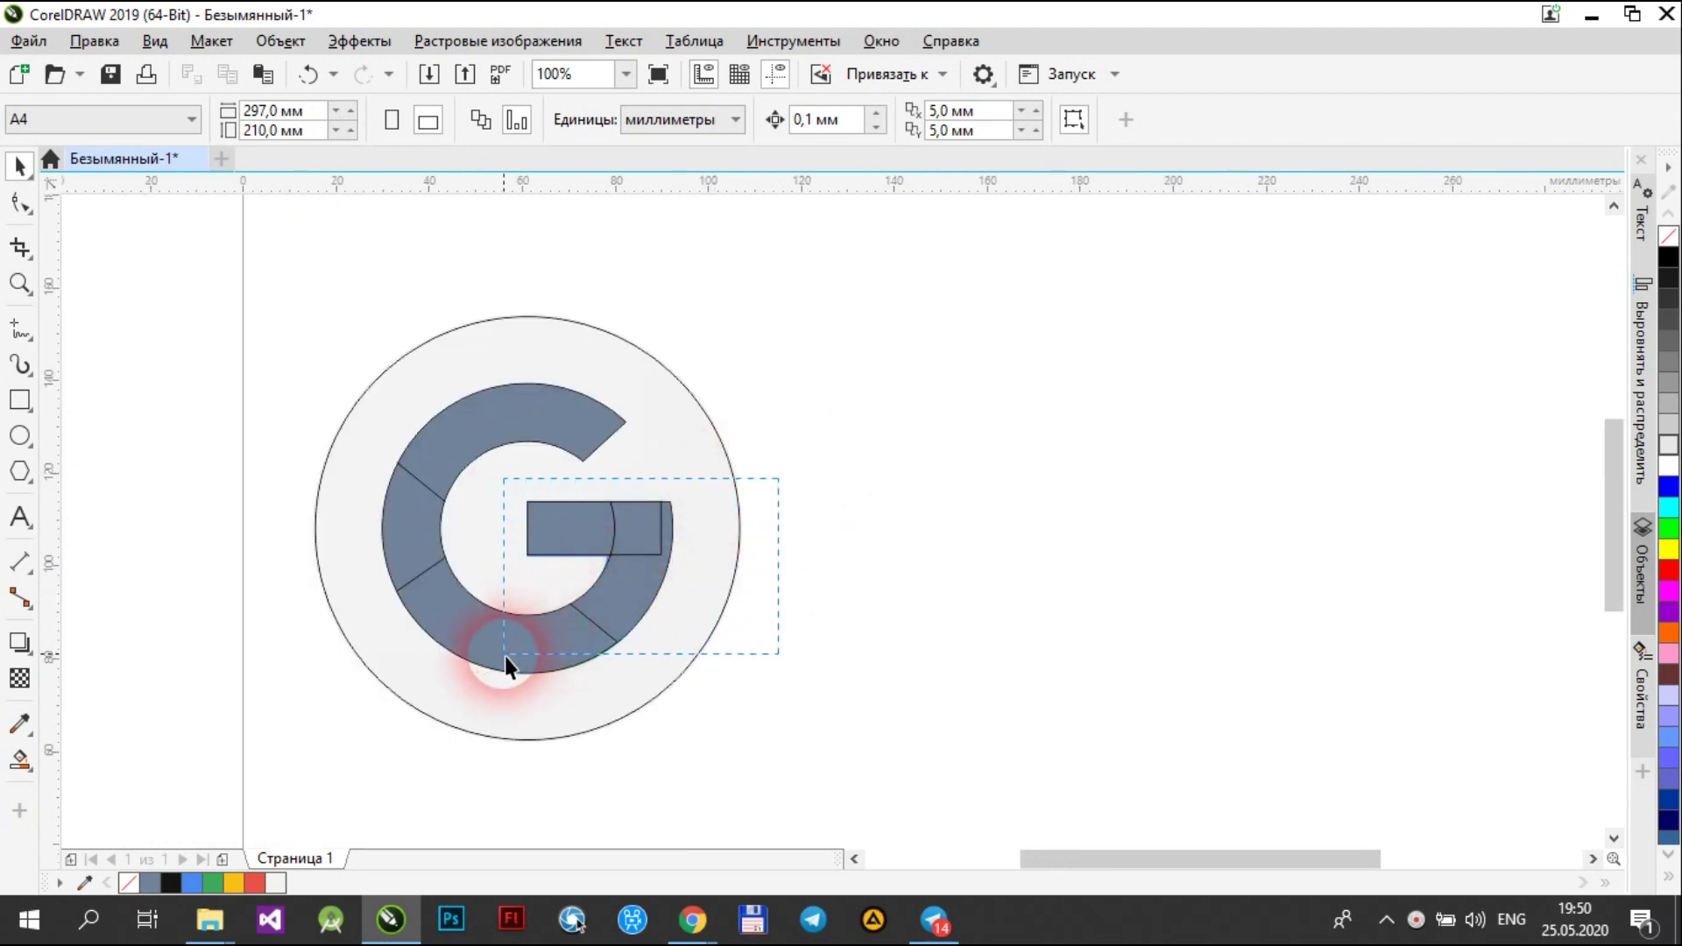
{"action": "left_click_drag", "start_coordinate": [505, 656], "coordinate": [505, 656]}
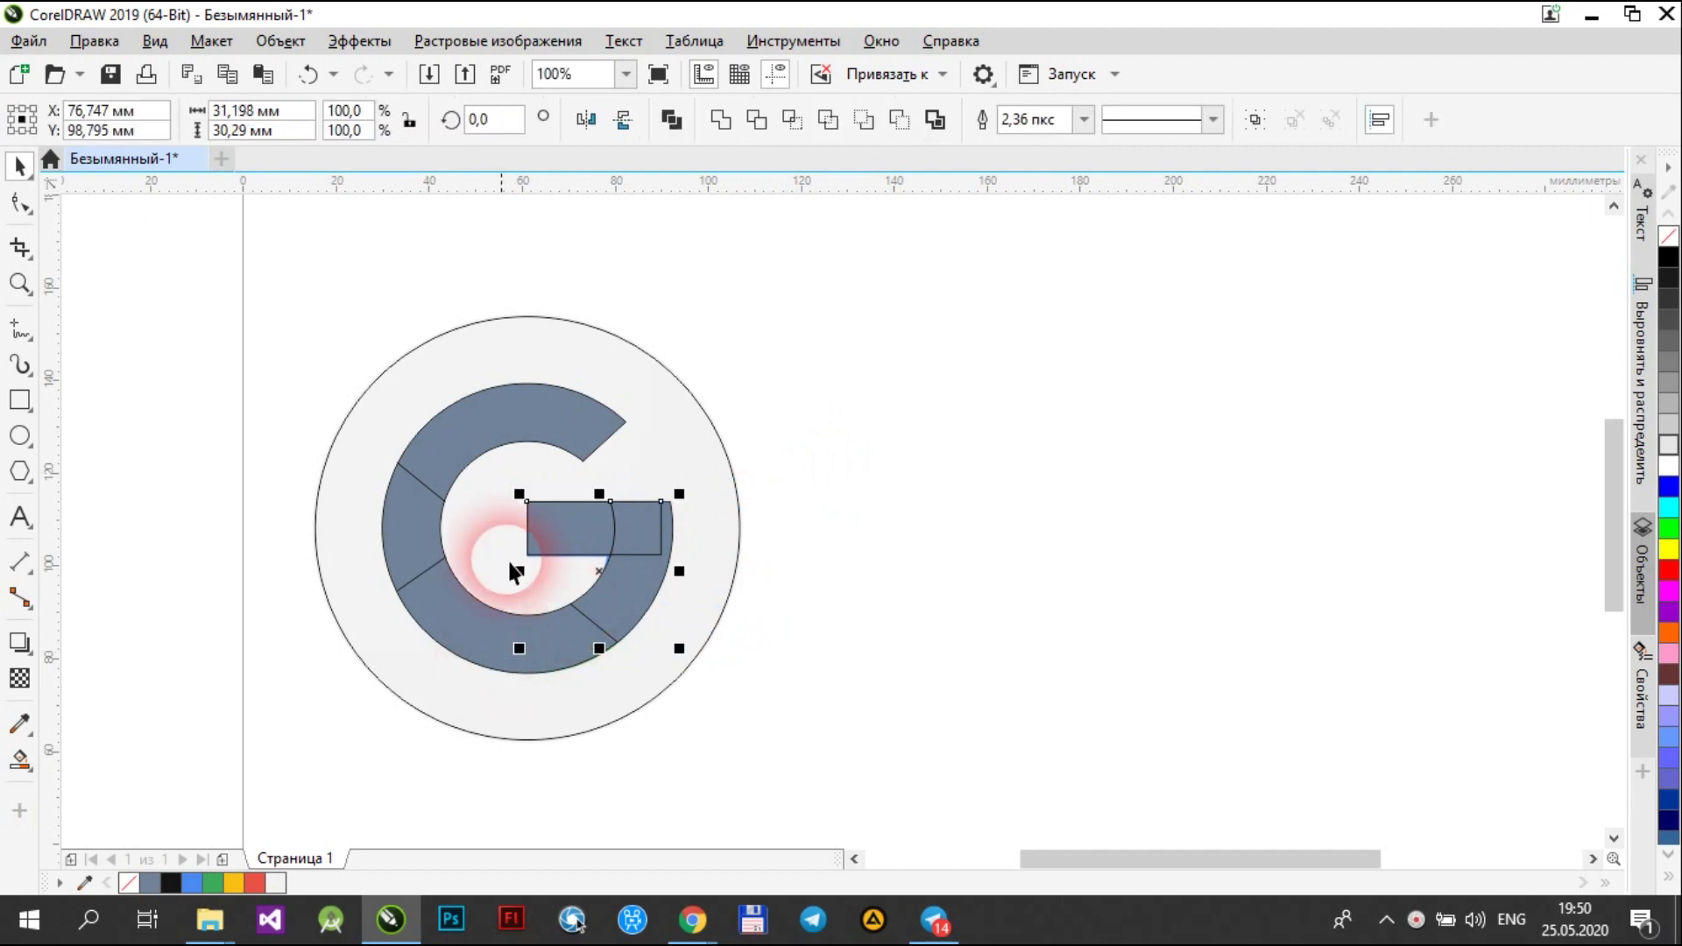
{"action": "left_click", "coordinate": [717, 123]}
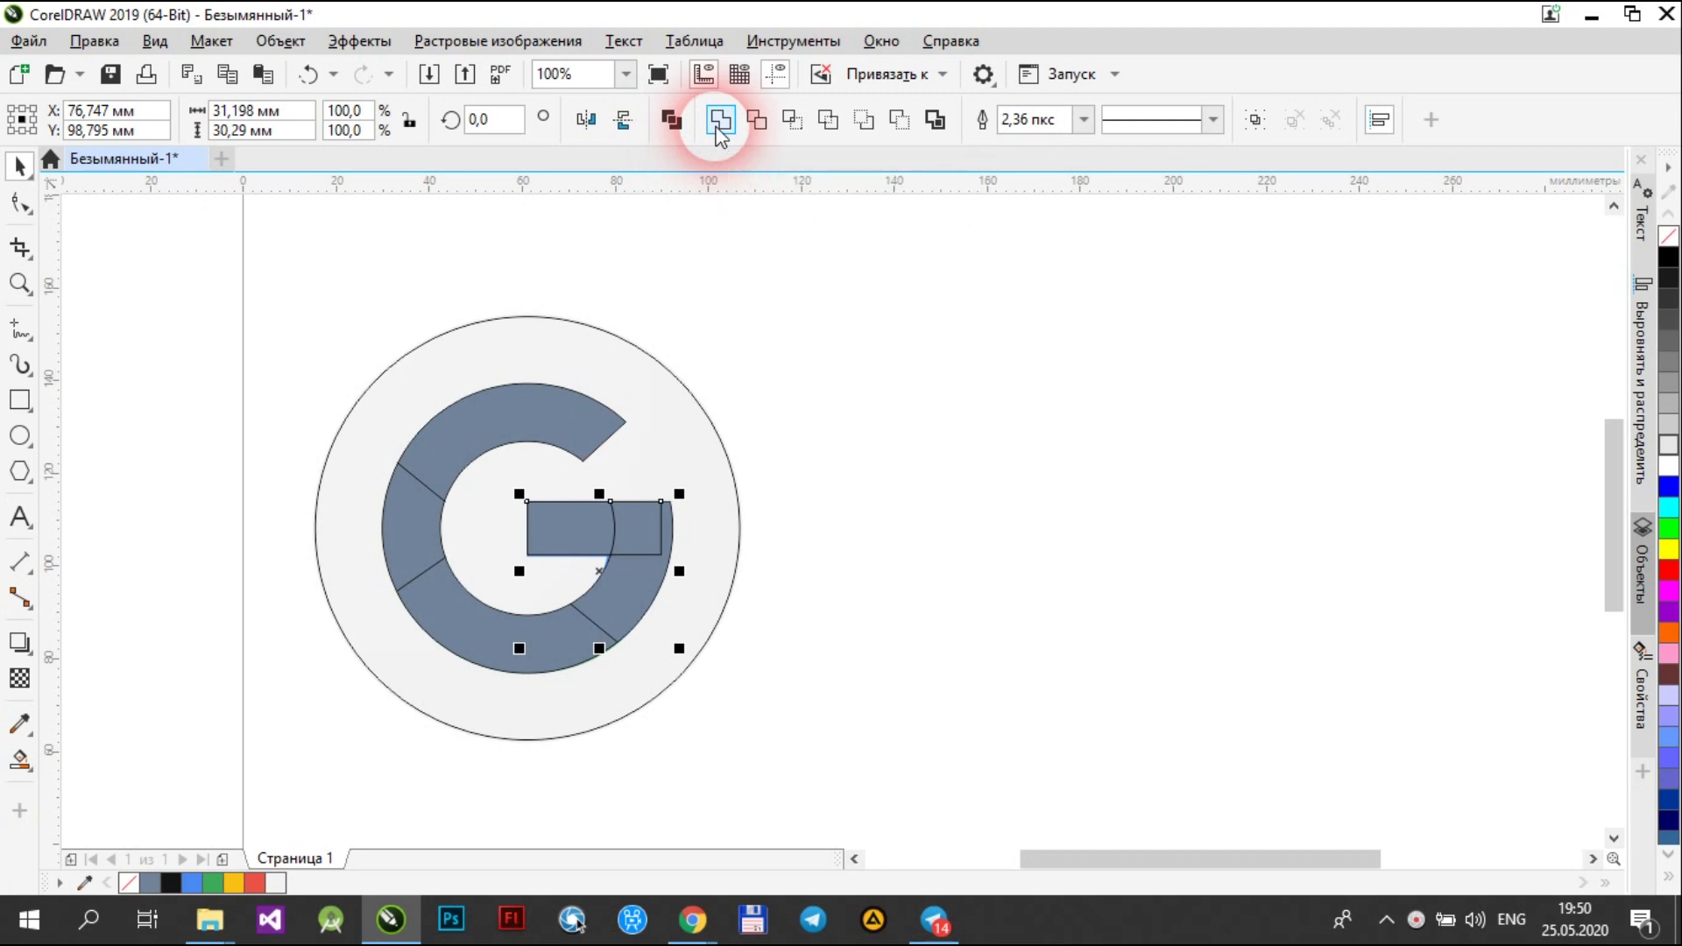
{"action": "left_click", "coordinate": [792, 549]}
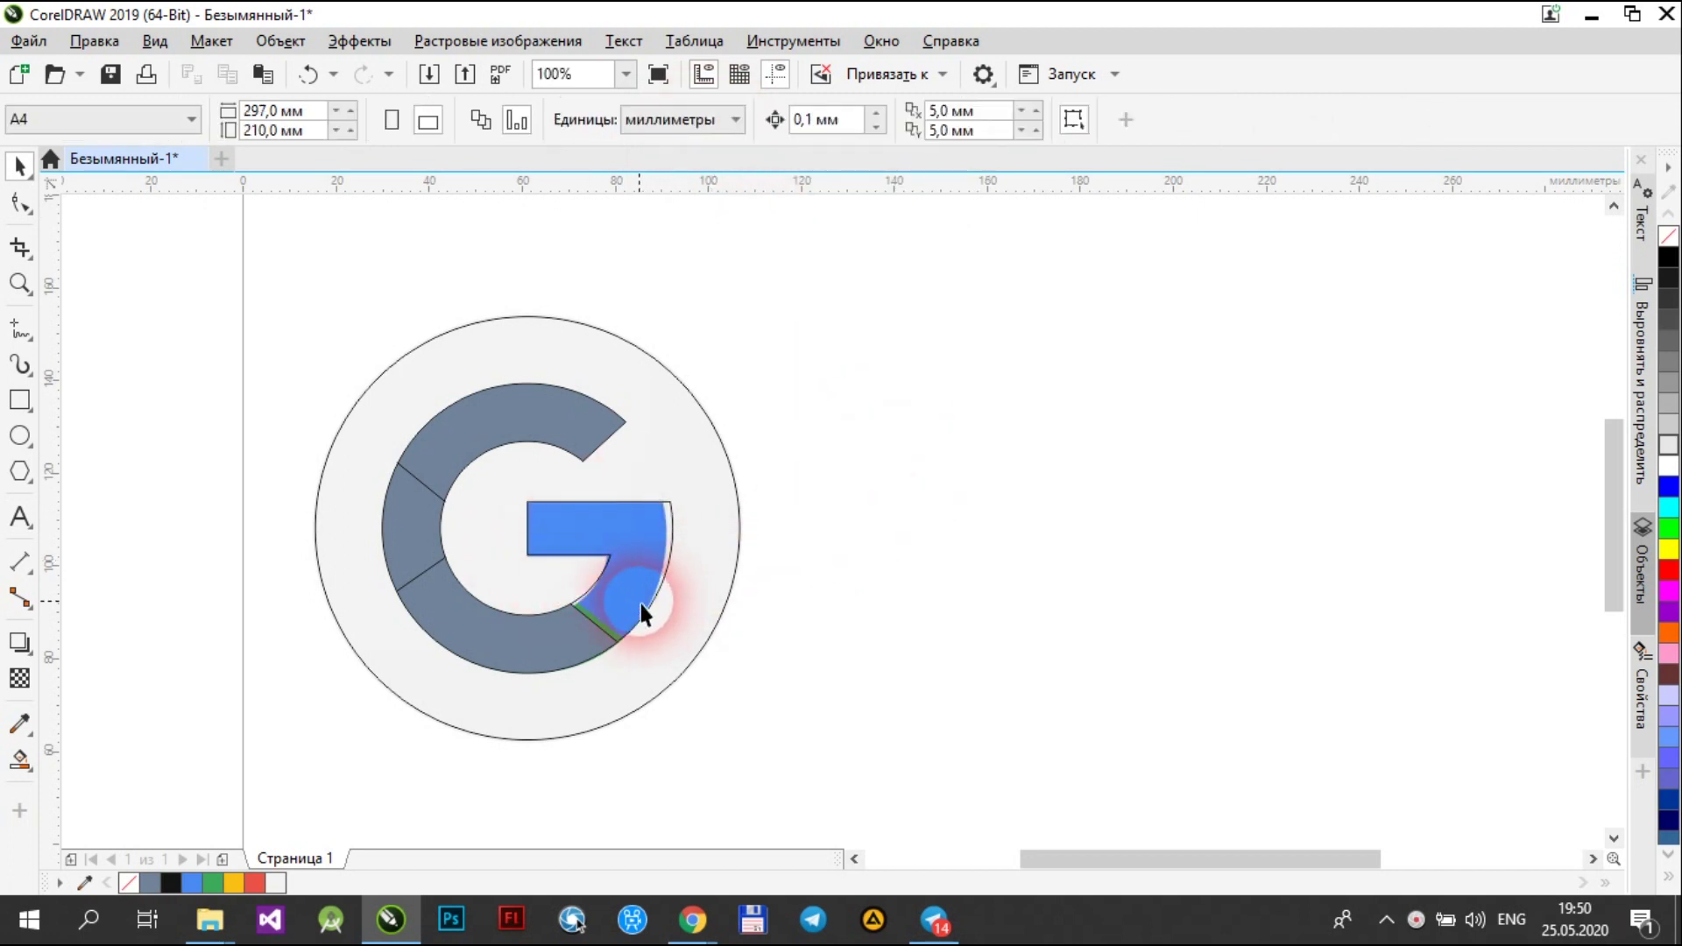
- Sample the reference's blue with the Color Eyedropper and fill the welded bar-and-arc shape with it
{"action": "left_click", "coordinate": [19, 723]}
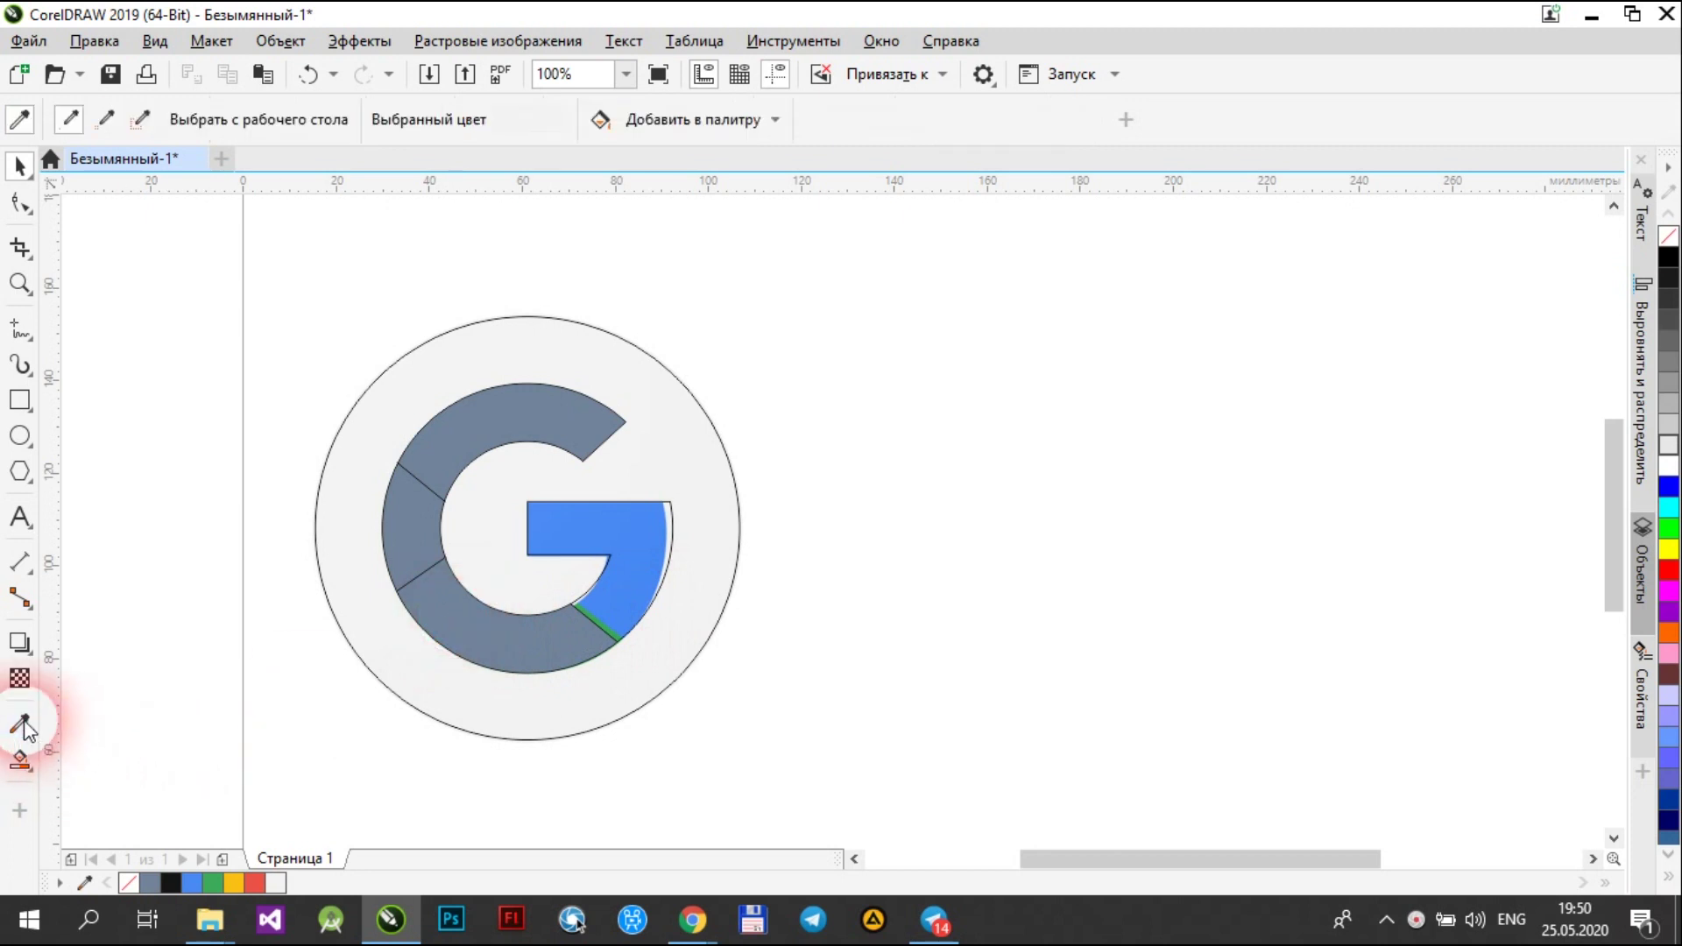
{"action": "left_click", "coordinate": [653, 539]}
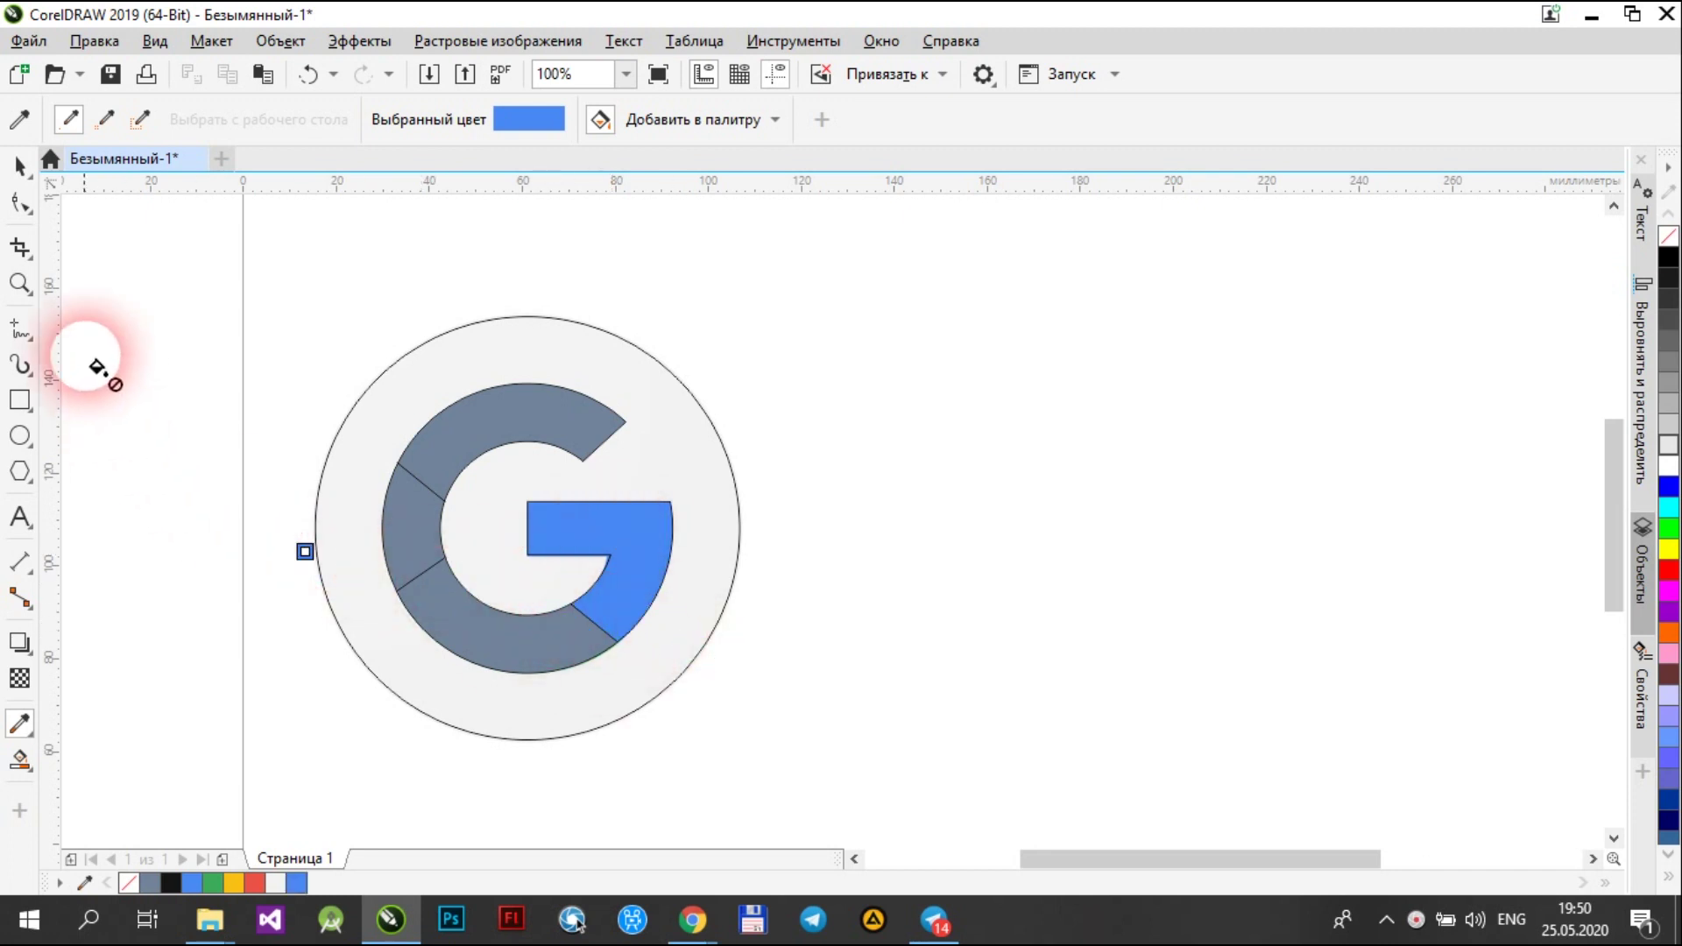
{"action": "left_click", "coordinate": [18, 165]}
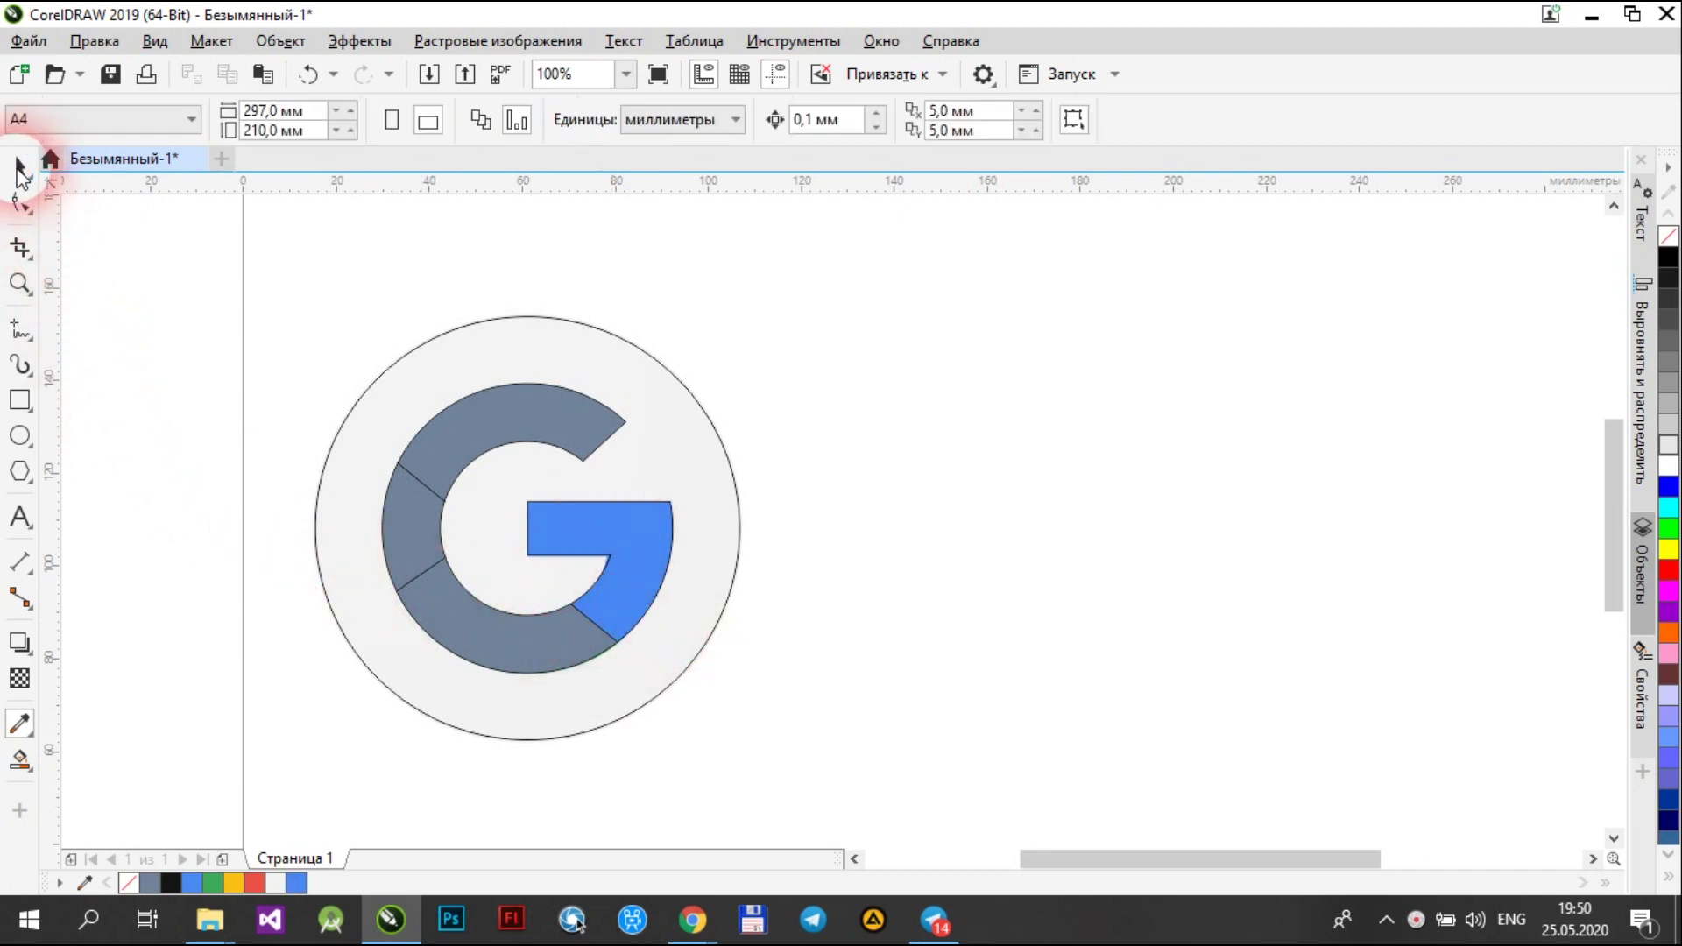
- Remove the lower ring segment's grey-blue fill, sample the reference's green underneath and apply it to the segment
{"action": "left_click", "coordinate": [487, 638]}
{"action": "left_click", "coordinate": [1658, 249]}
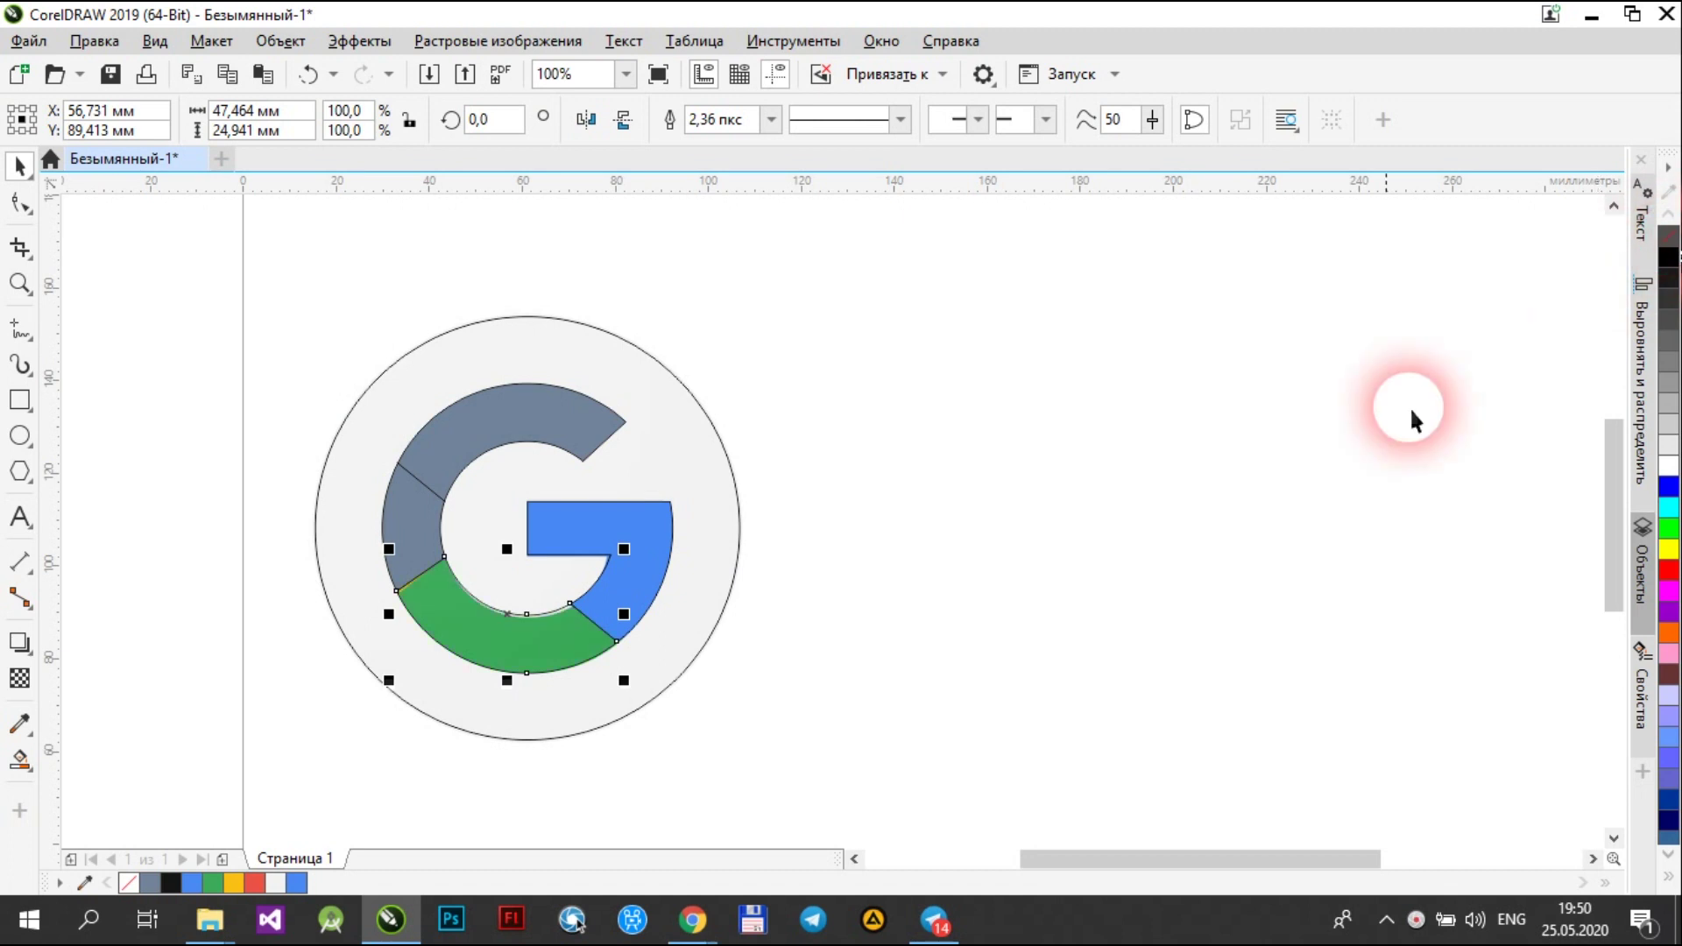
{"action": "left_click", "coordinate": [876, 633]}
{"action": "left_click", "coordinate": [21, 722]}
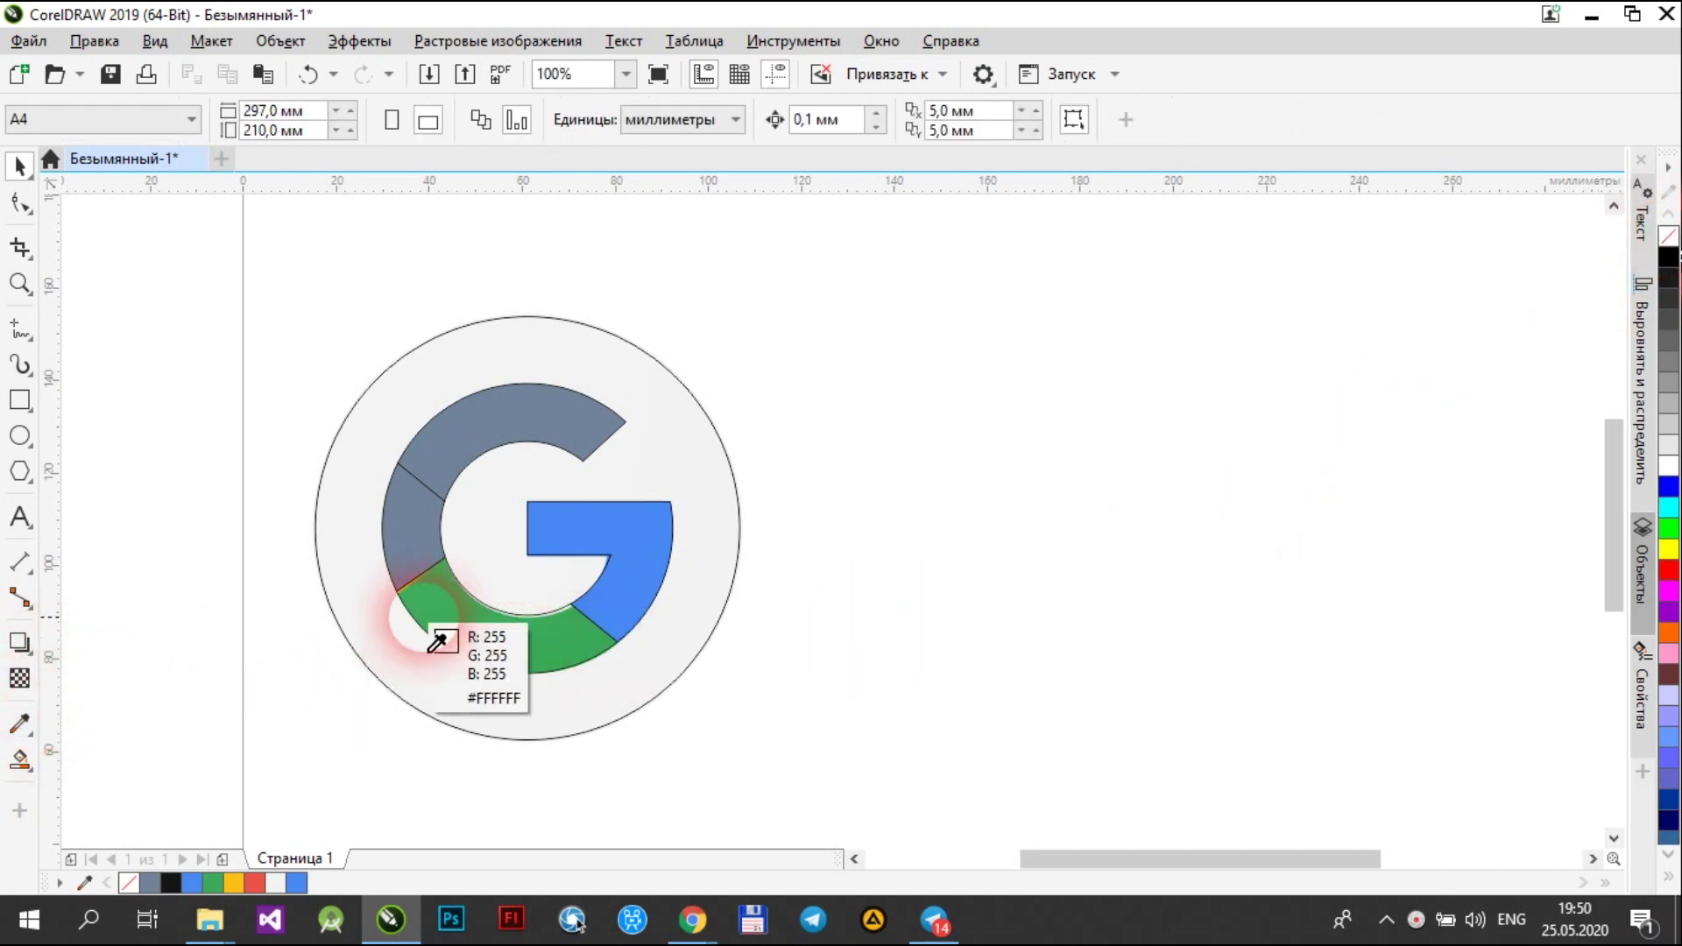
{"action": "left_click", "coordinate": [479, 638]}
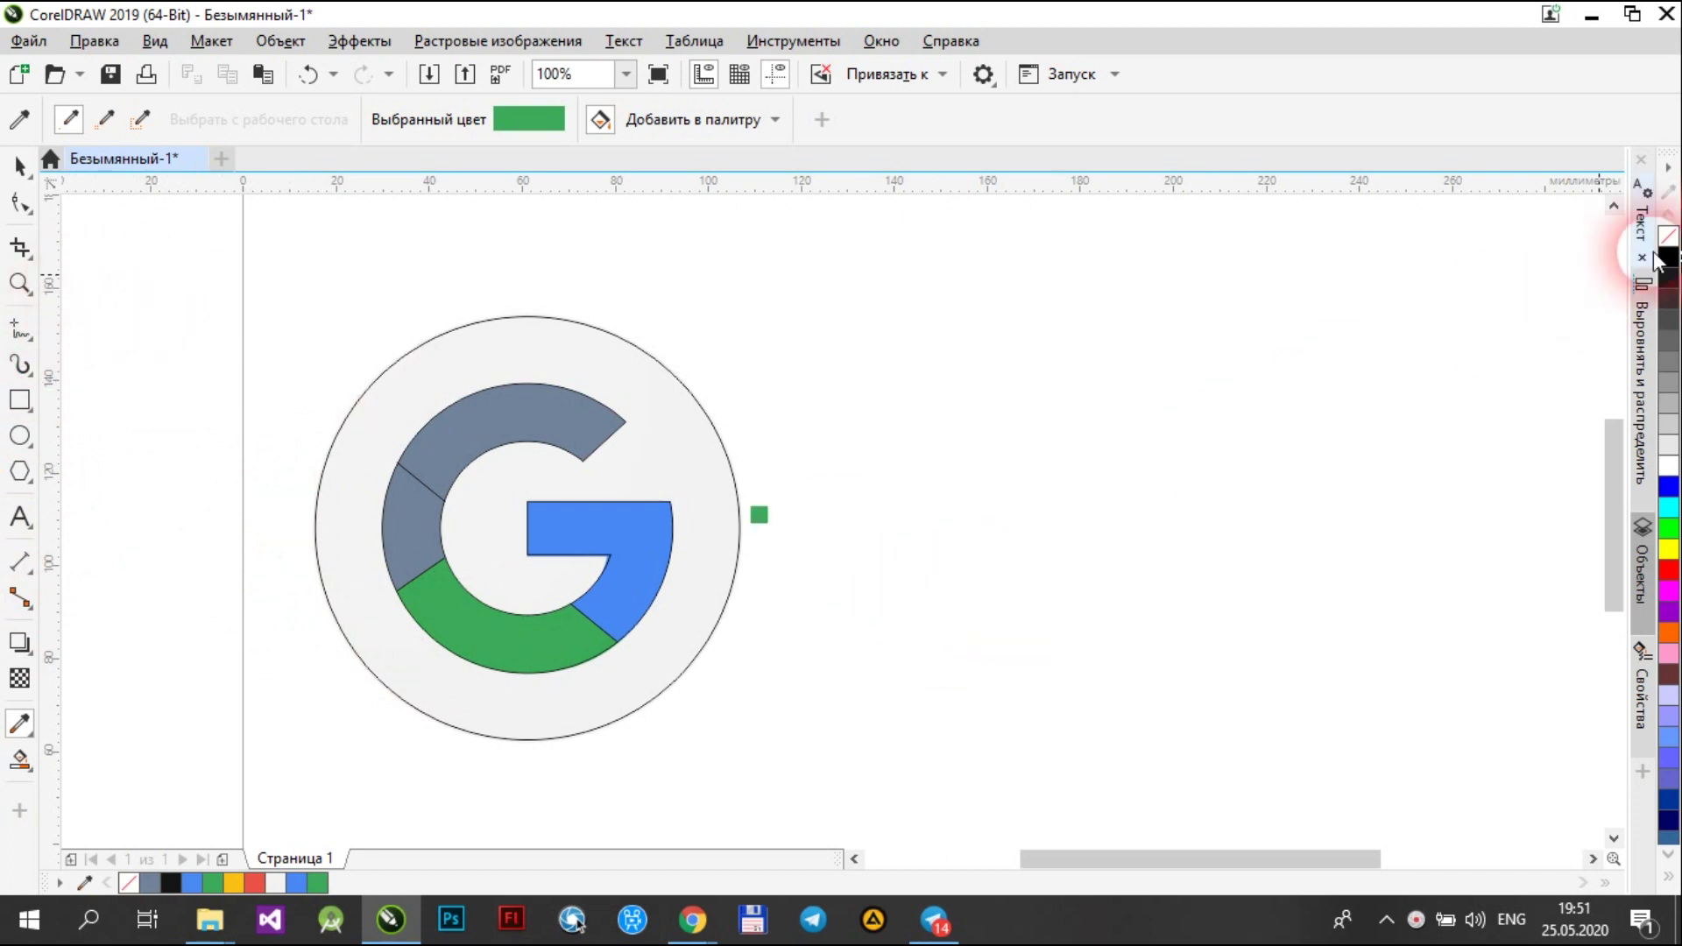
{"action": "key", "text": "space"}
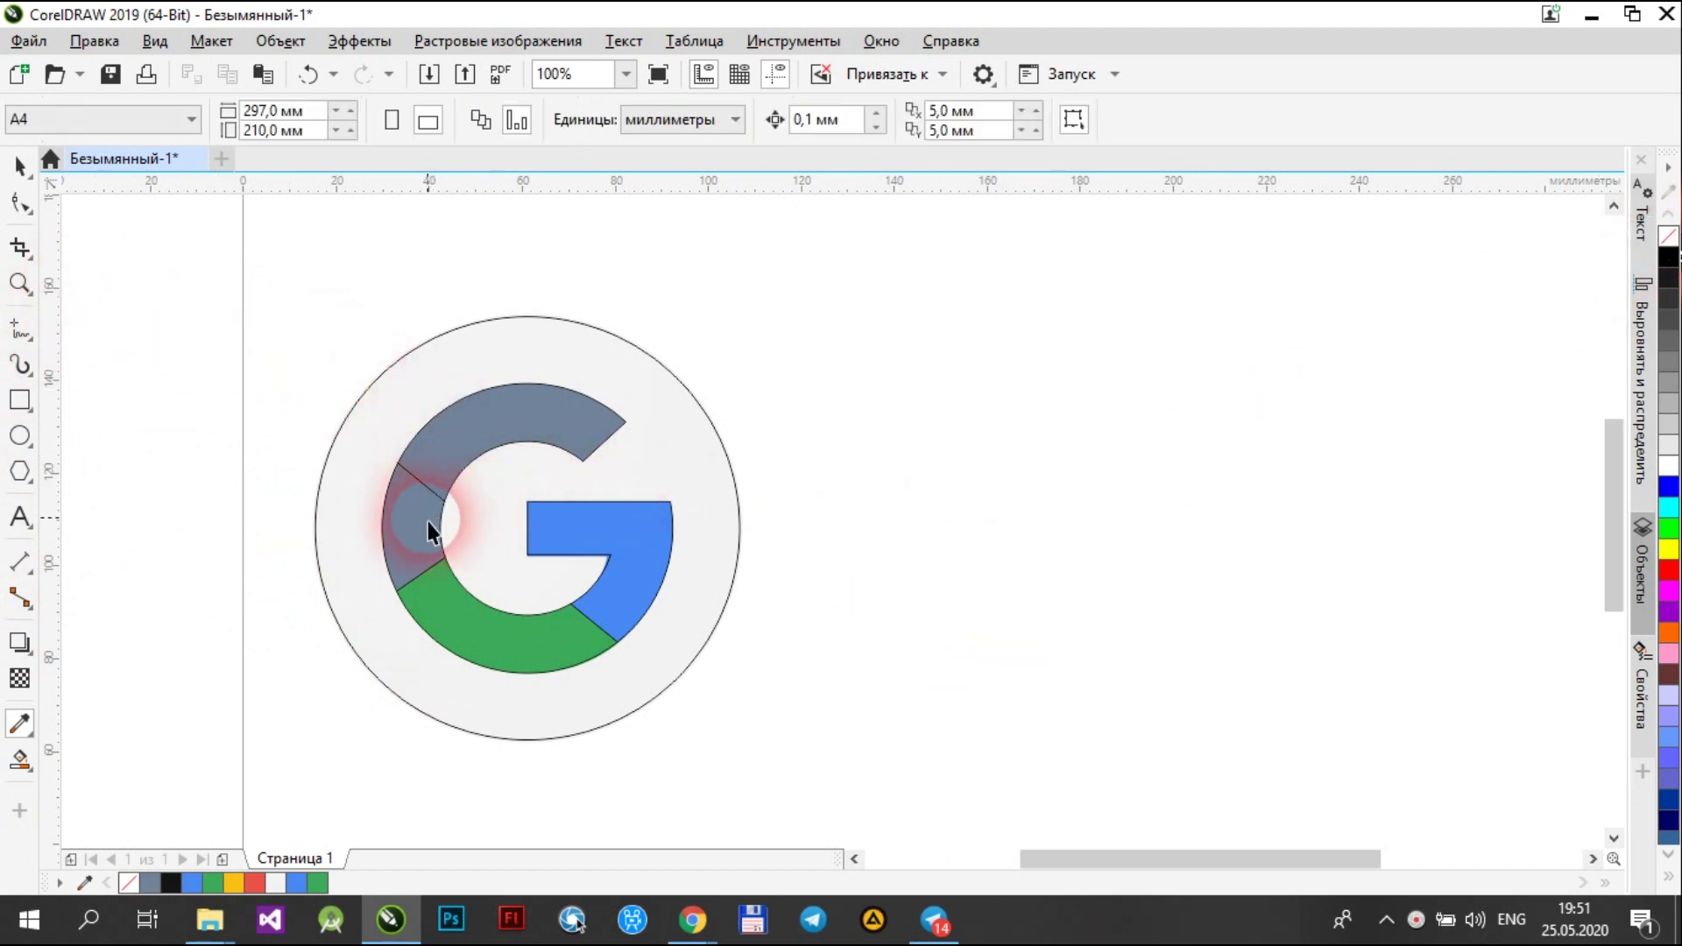
- Remove the grey-blue fill from the small ring segment above the green one and fill it with the reference's yellow
{"action": "left_click", "coordinate": [428, 522]}
{"action": "left_click", "coordinate": [1659, 335]}
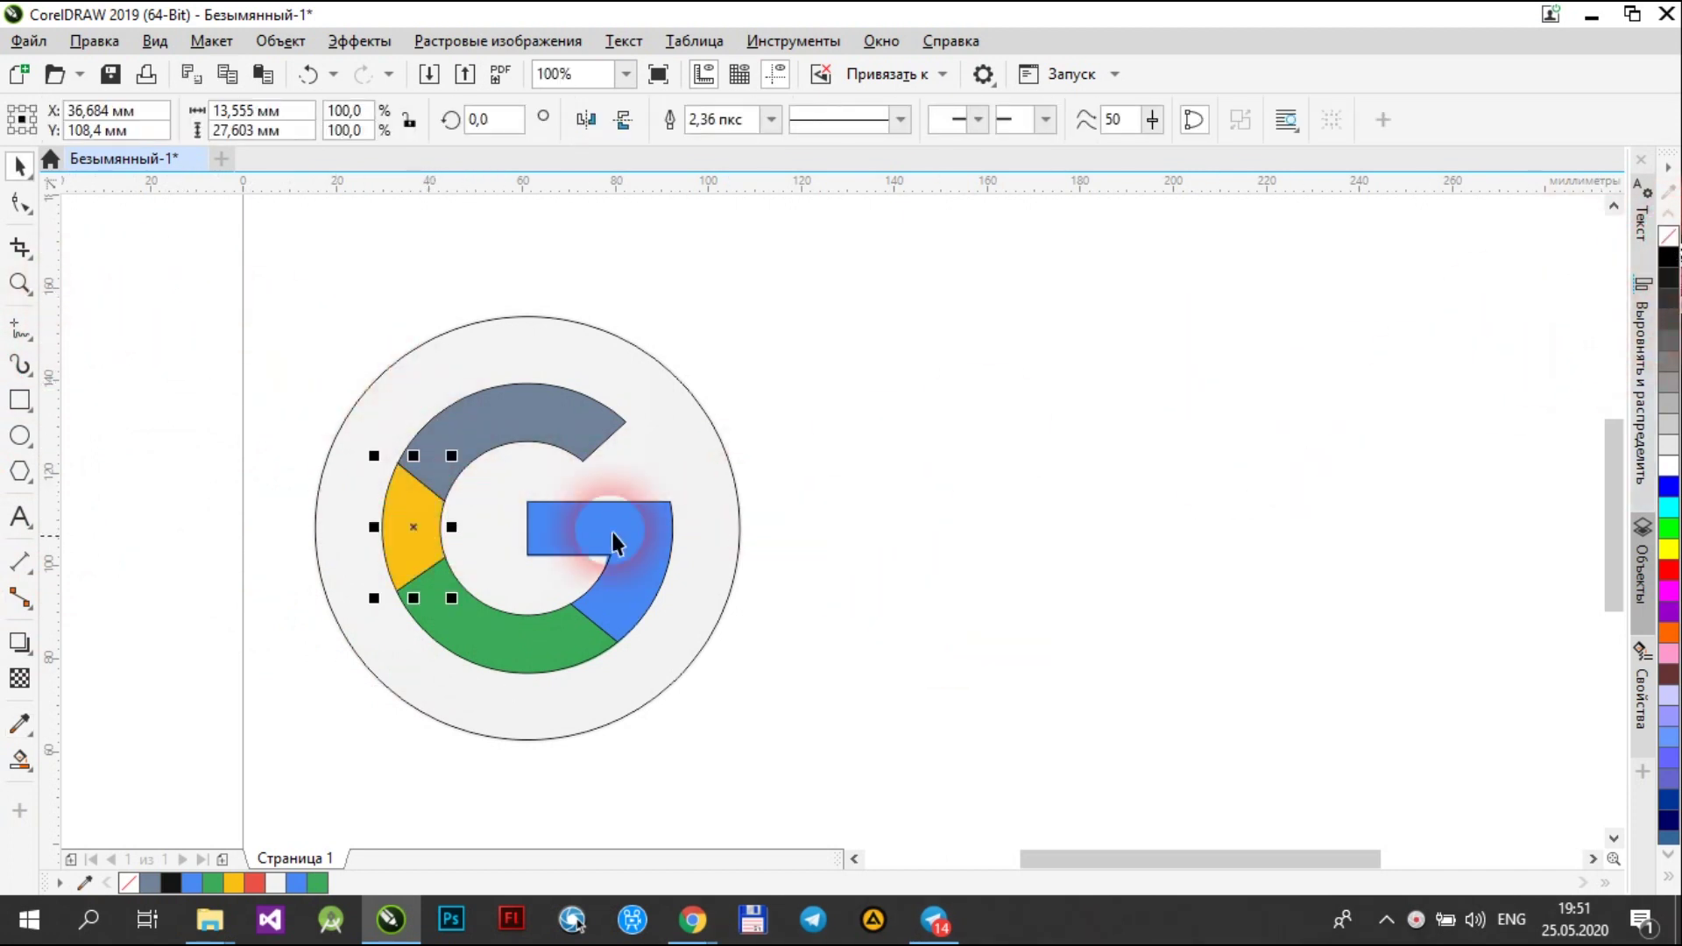
{"action": "left_click", "coordinate": [19, 723]}
{"action": "left_click", "coordinate": [403, 552]}
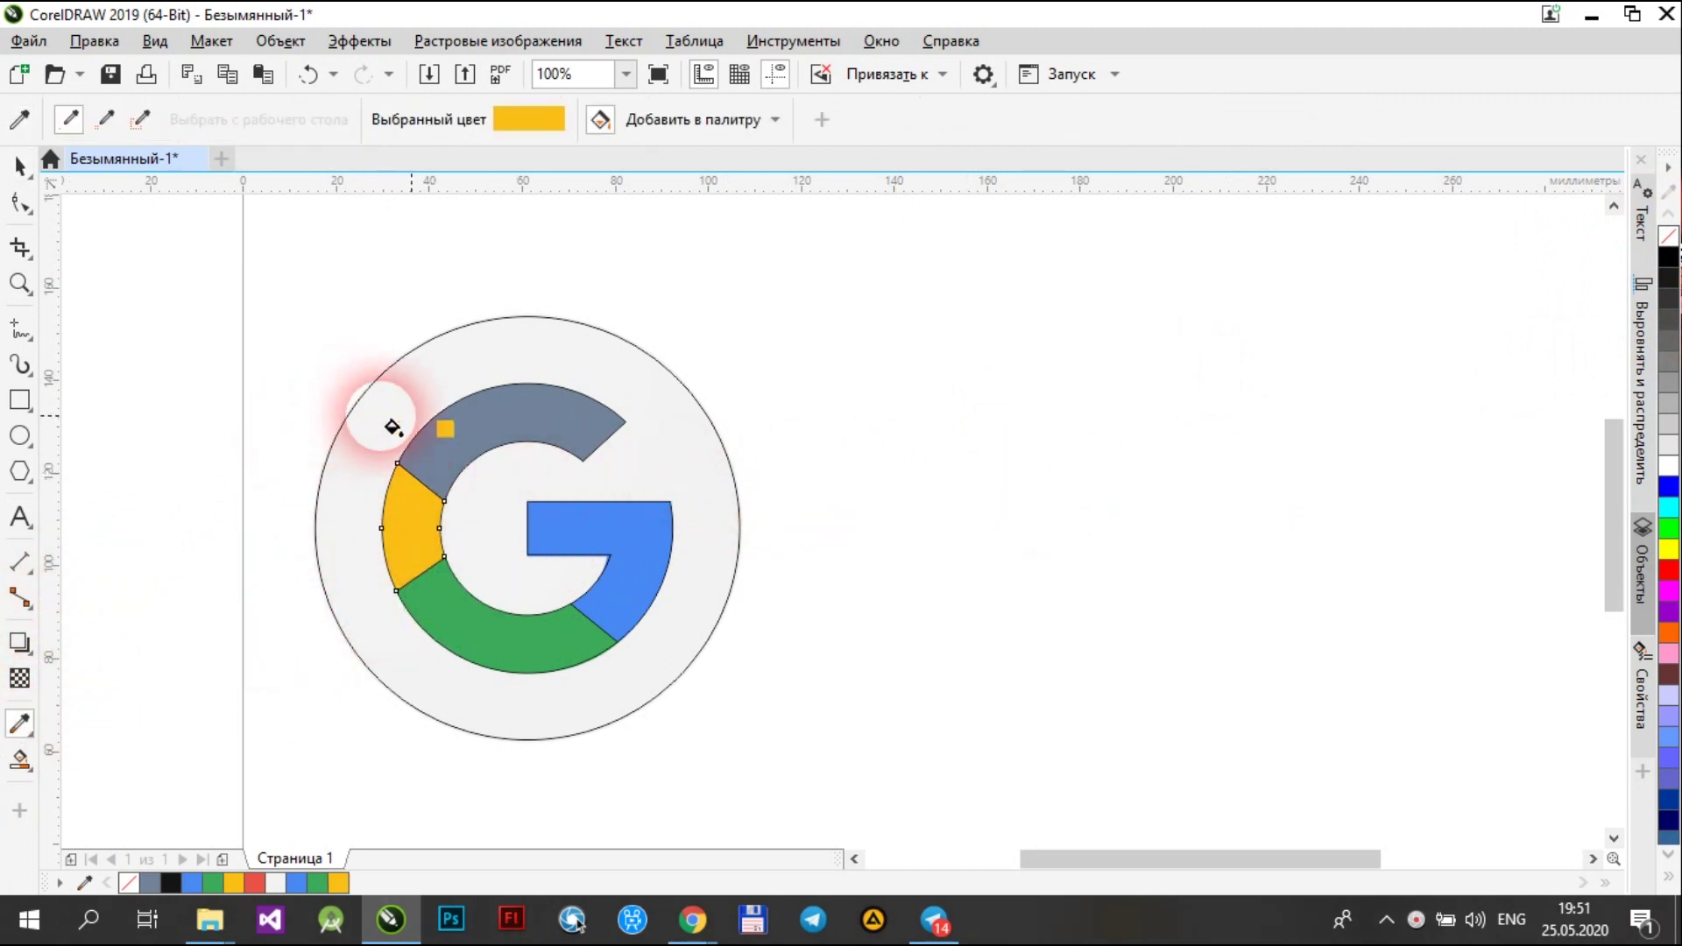
{"action": "key", "text": "space"}
- Clear the grey-blue fill of the upper ring segment and fill it with the red sampled from the reference
{"action": "left_click", "coordinate": [580, 429]}
{"action": "left_click", "coordinate": [1647, 258]}
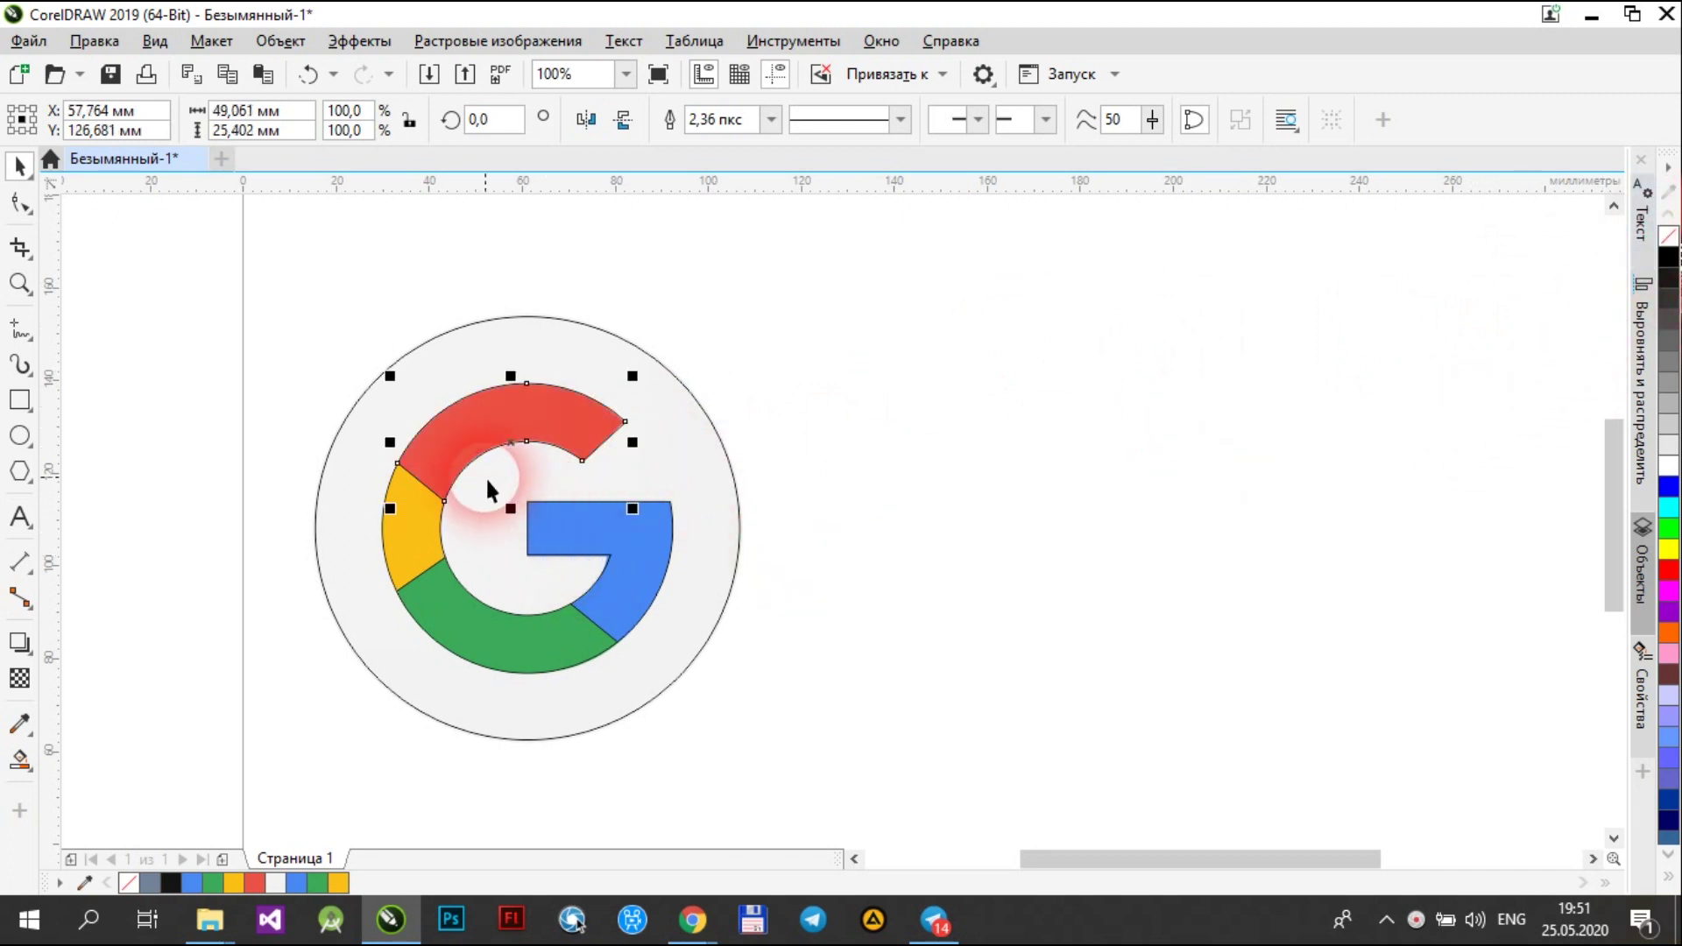
{"action": "left_click", "coordinate": [19, 724]}
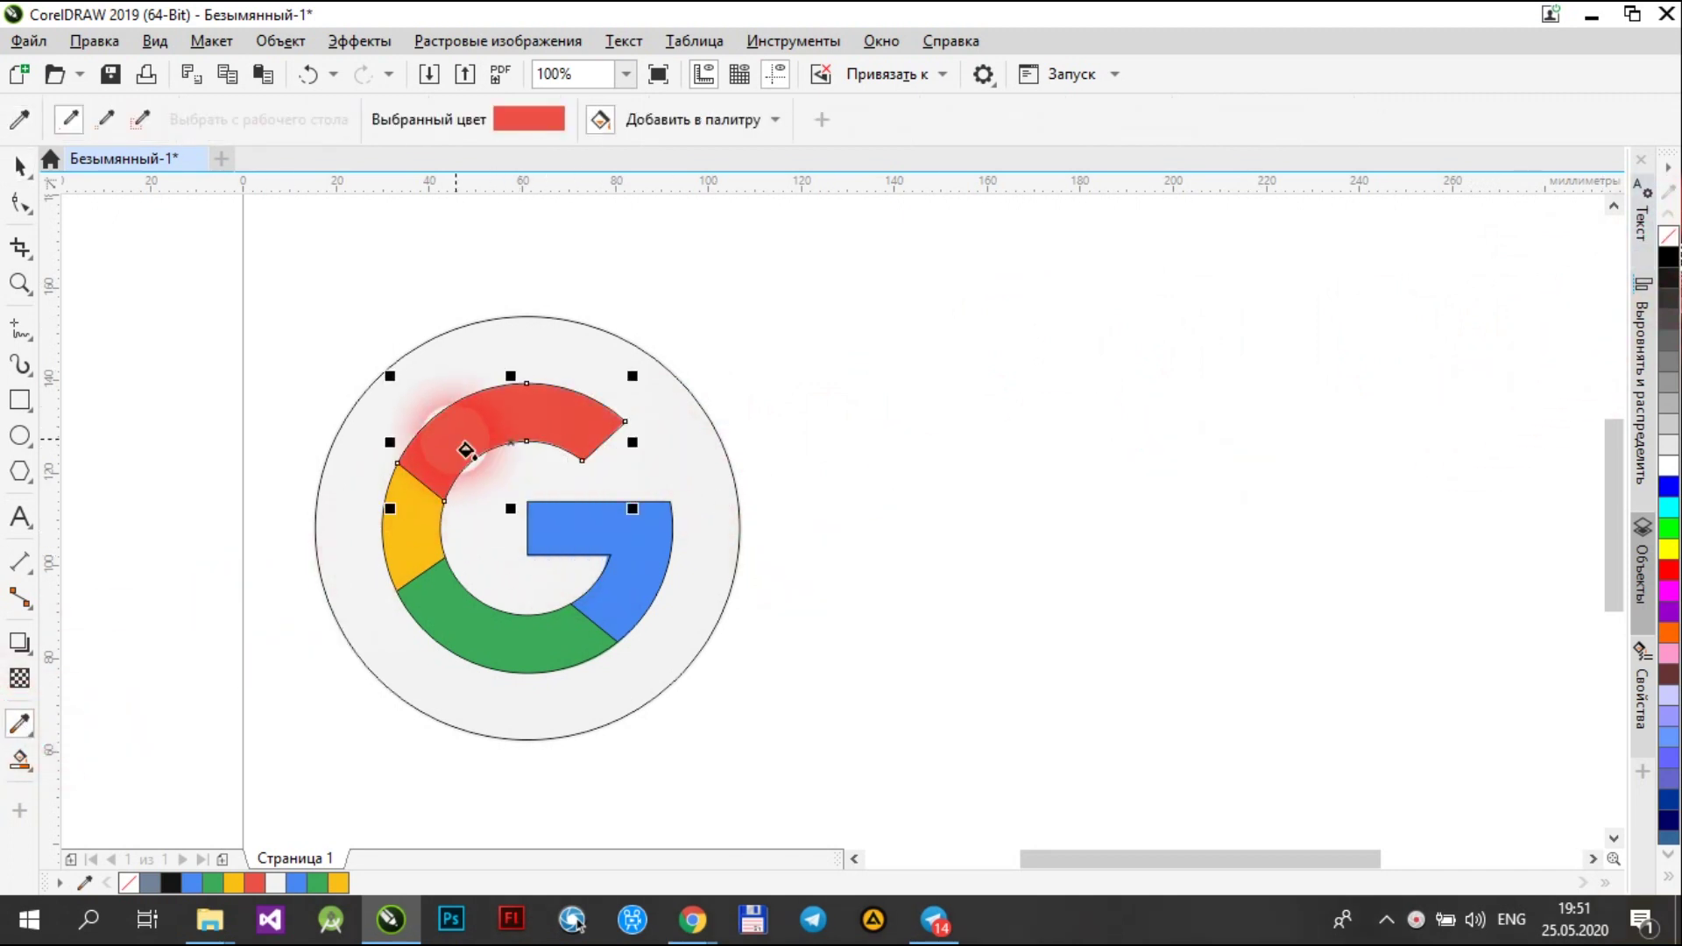
{"action": "left_click", "coordinate": [20, 164]}
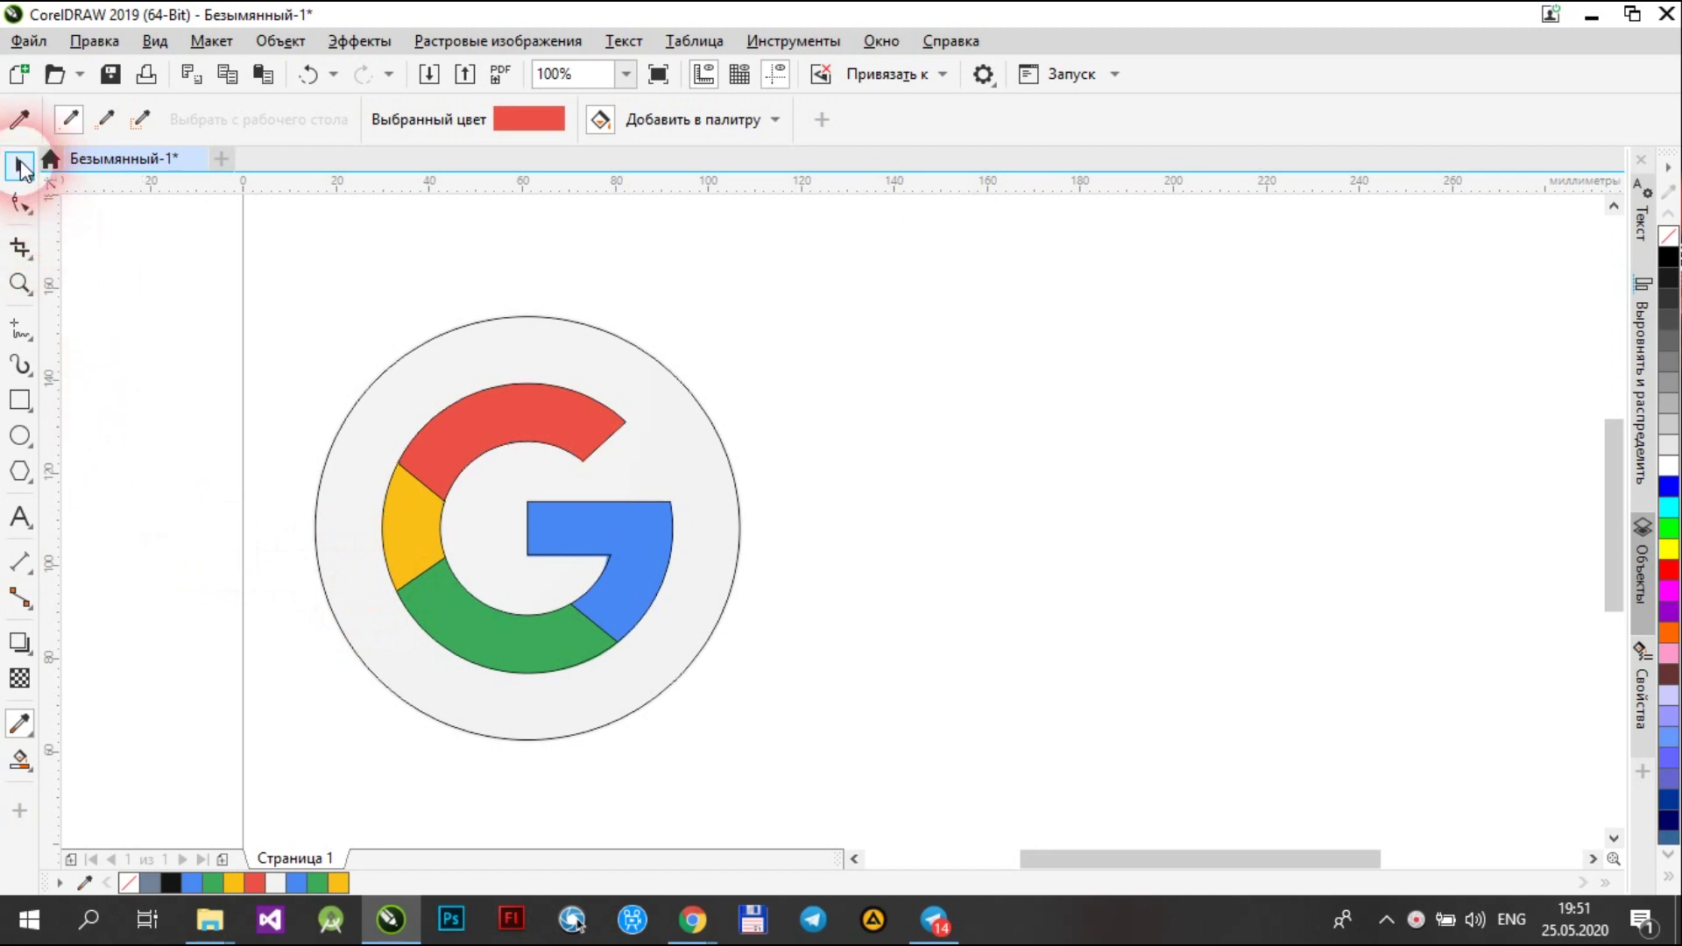
- Select all four coloured G segments together and set their outline width to none (Нет)
{"action": "left_click", "coordinate": [225, 330]}
{"action": "left_click_drag", "start_coordinate": [349, 246], "coordinate": [648, 642]}
{"action": "left_click_drag", "start_coordinate": [699, 692], "coordinate": [699, 692]}
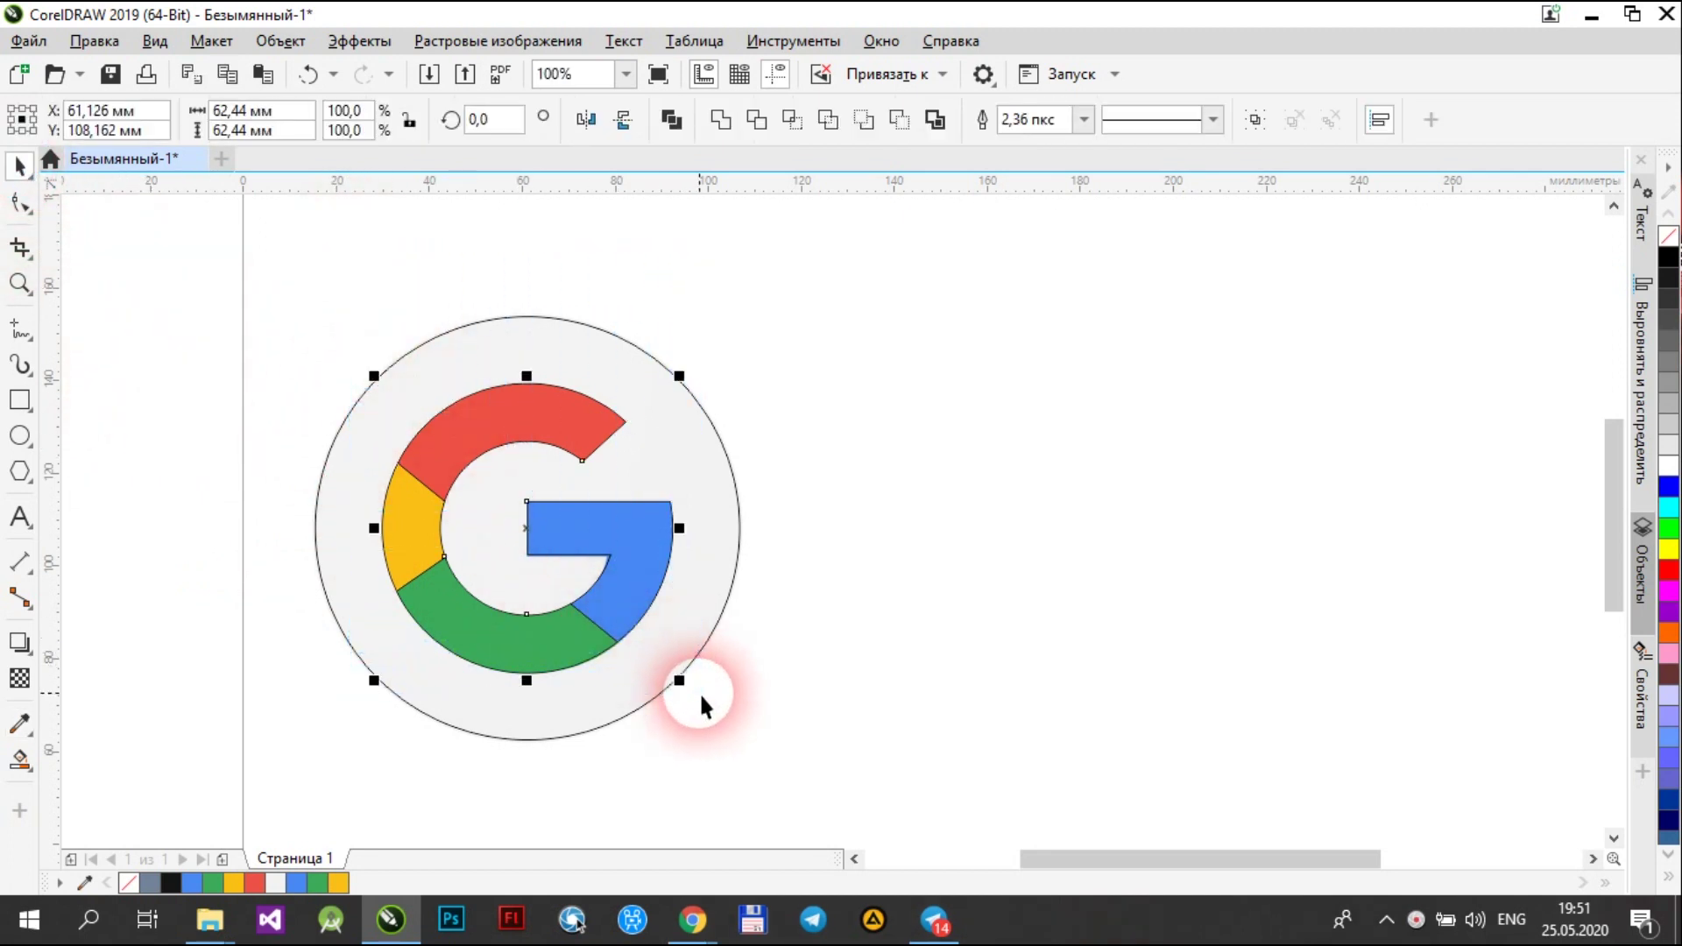
{"action": "left_click", "coordinate": [1084, 119]}
{"action": "left_click", "coordinate": [1077, 146]}
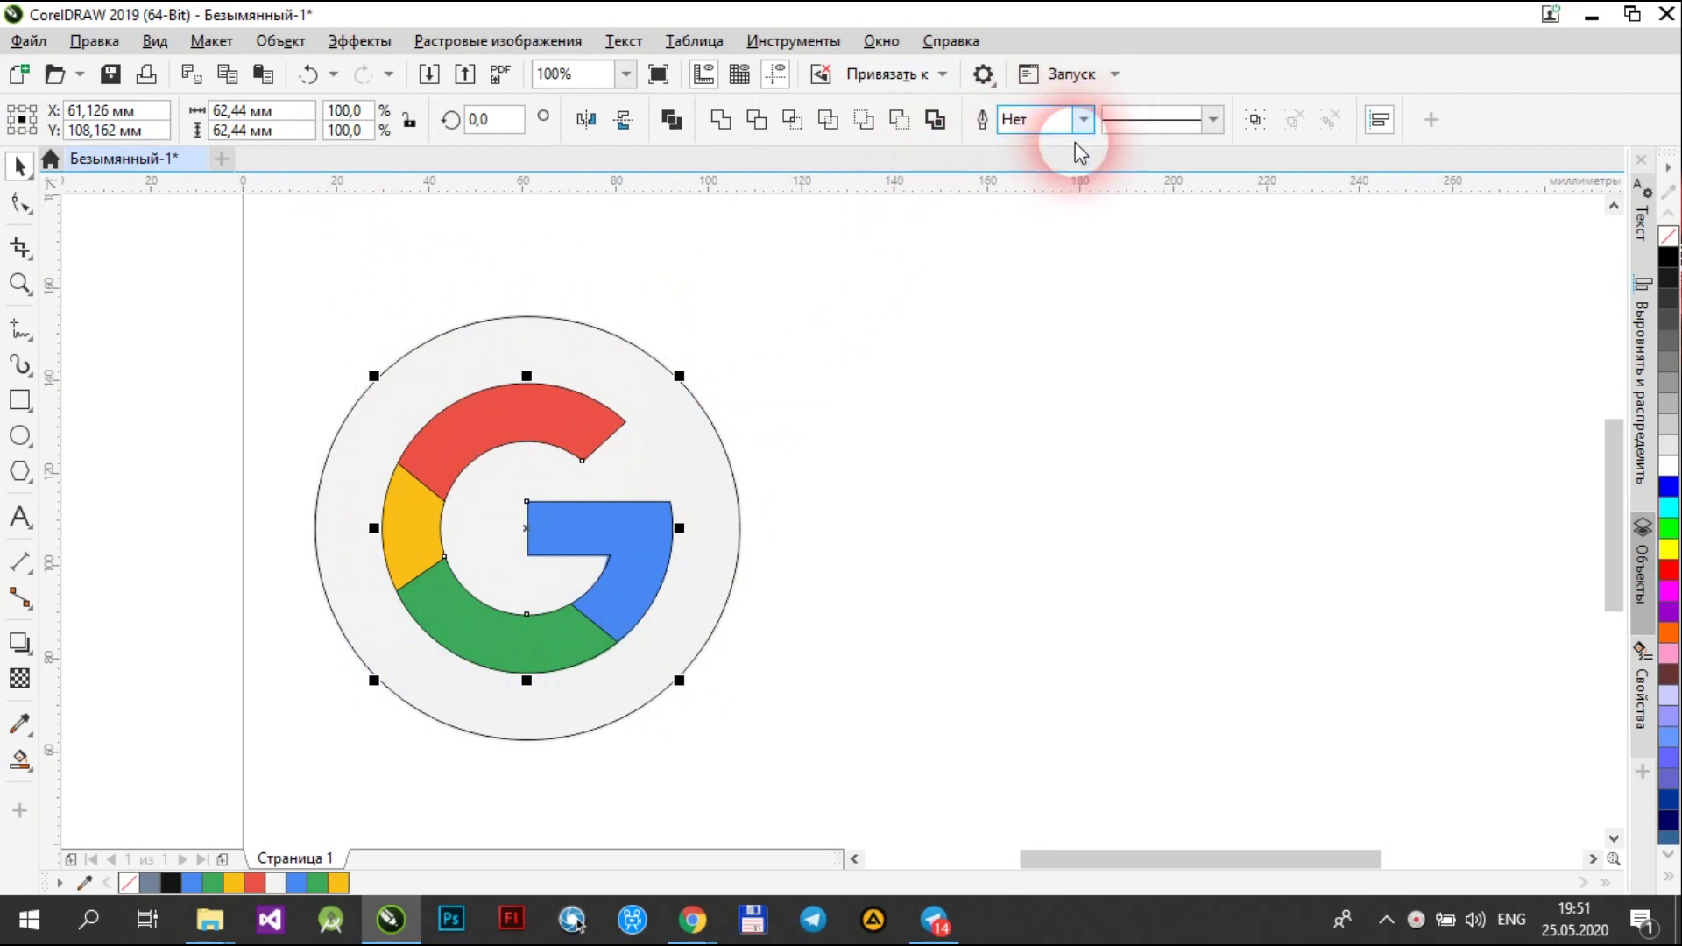
{"action": "left_click", "coordinate": [1033, 391]}
- Sample the reference's light grey background and fill the large outer circle with it
{"action": "left_click_drag", "start_coordinate": [484, 613], "coordinate": [324, 517]}
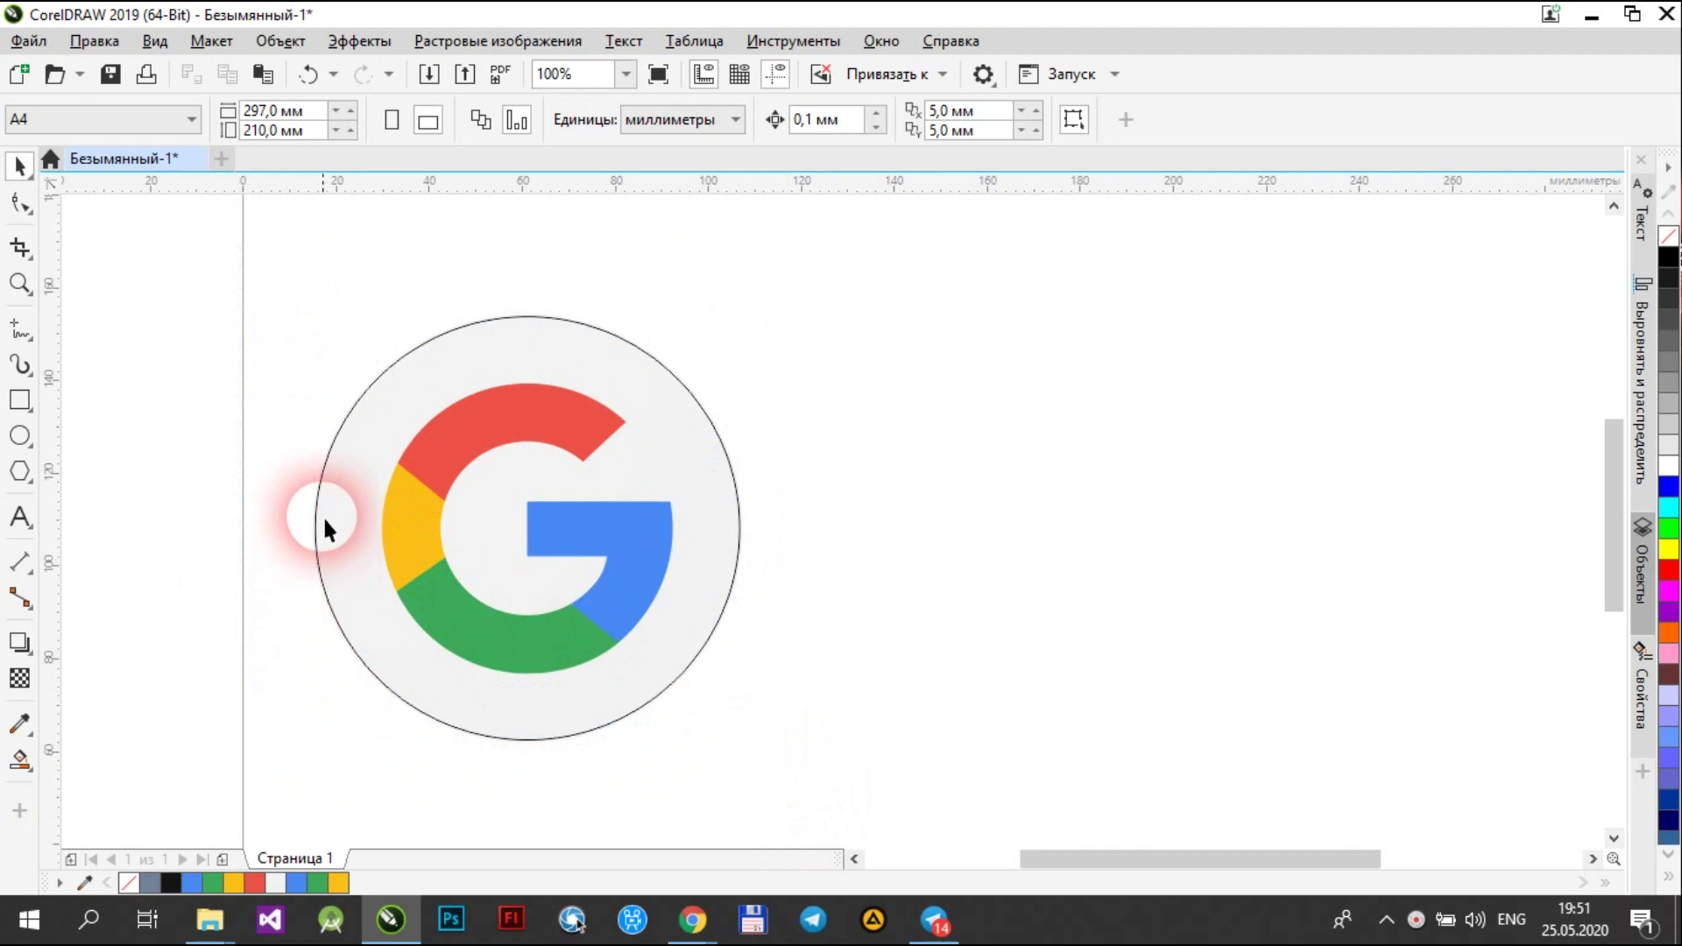
{"action": "left_click", "coordinate": [20, 724]}
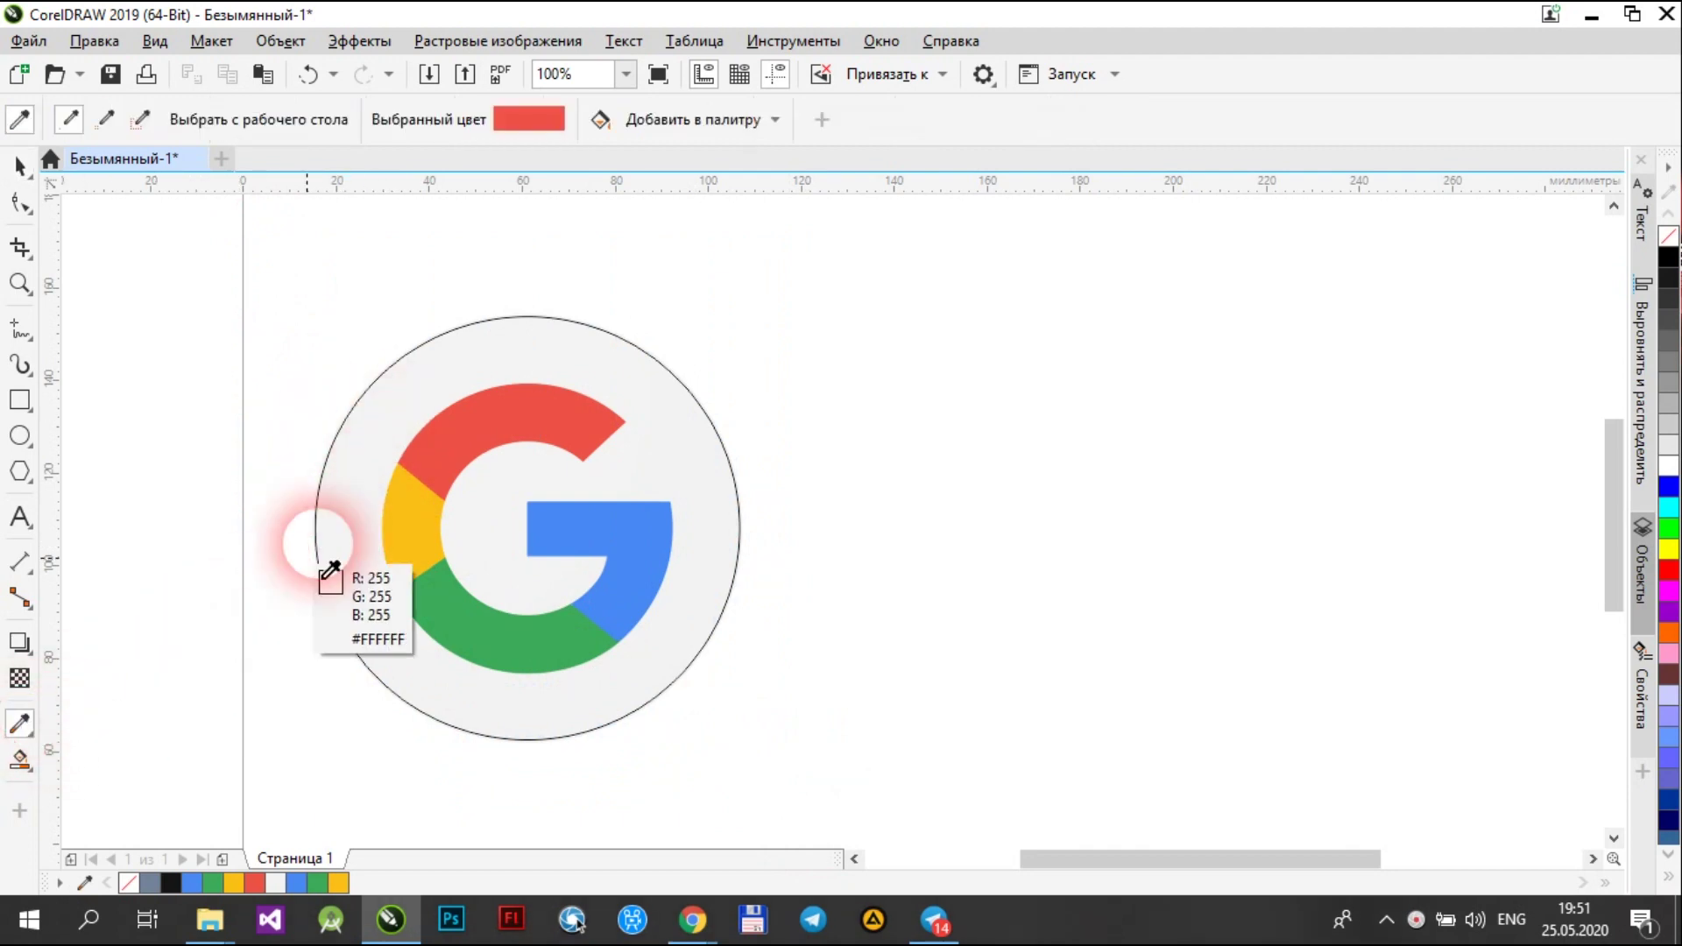
{"action": "left_click", "coordinate": [346, 513]}
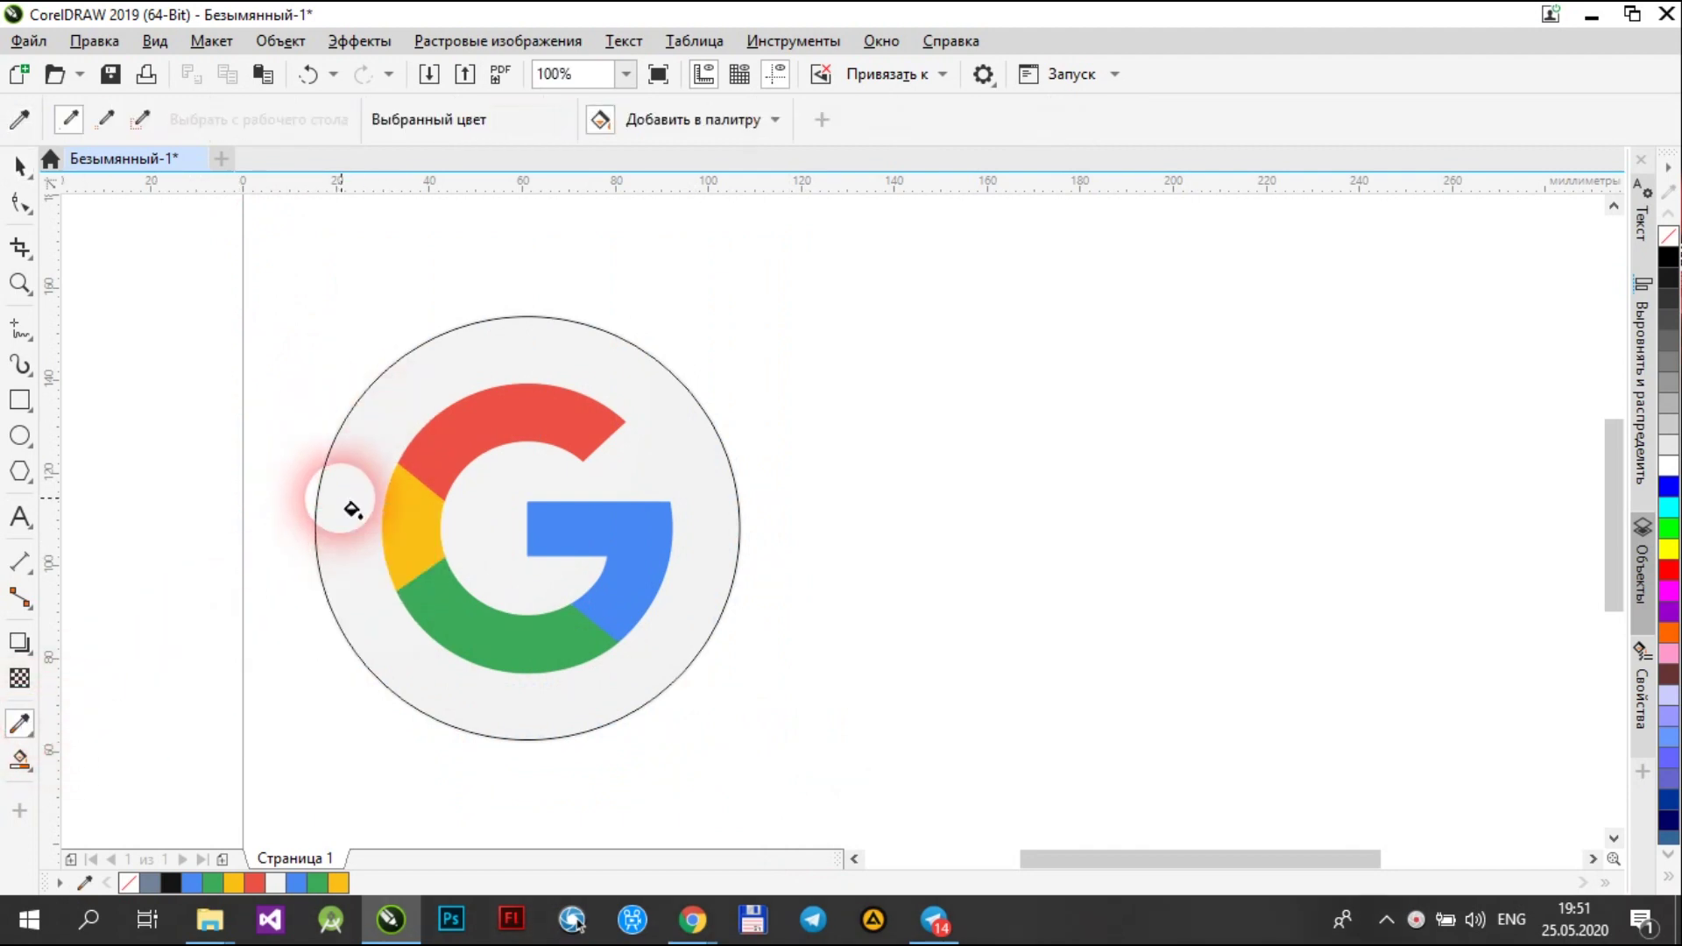
{"action": "left_click", "coordinate": [21, 166]}
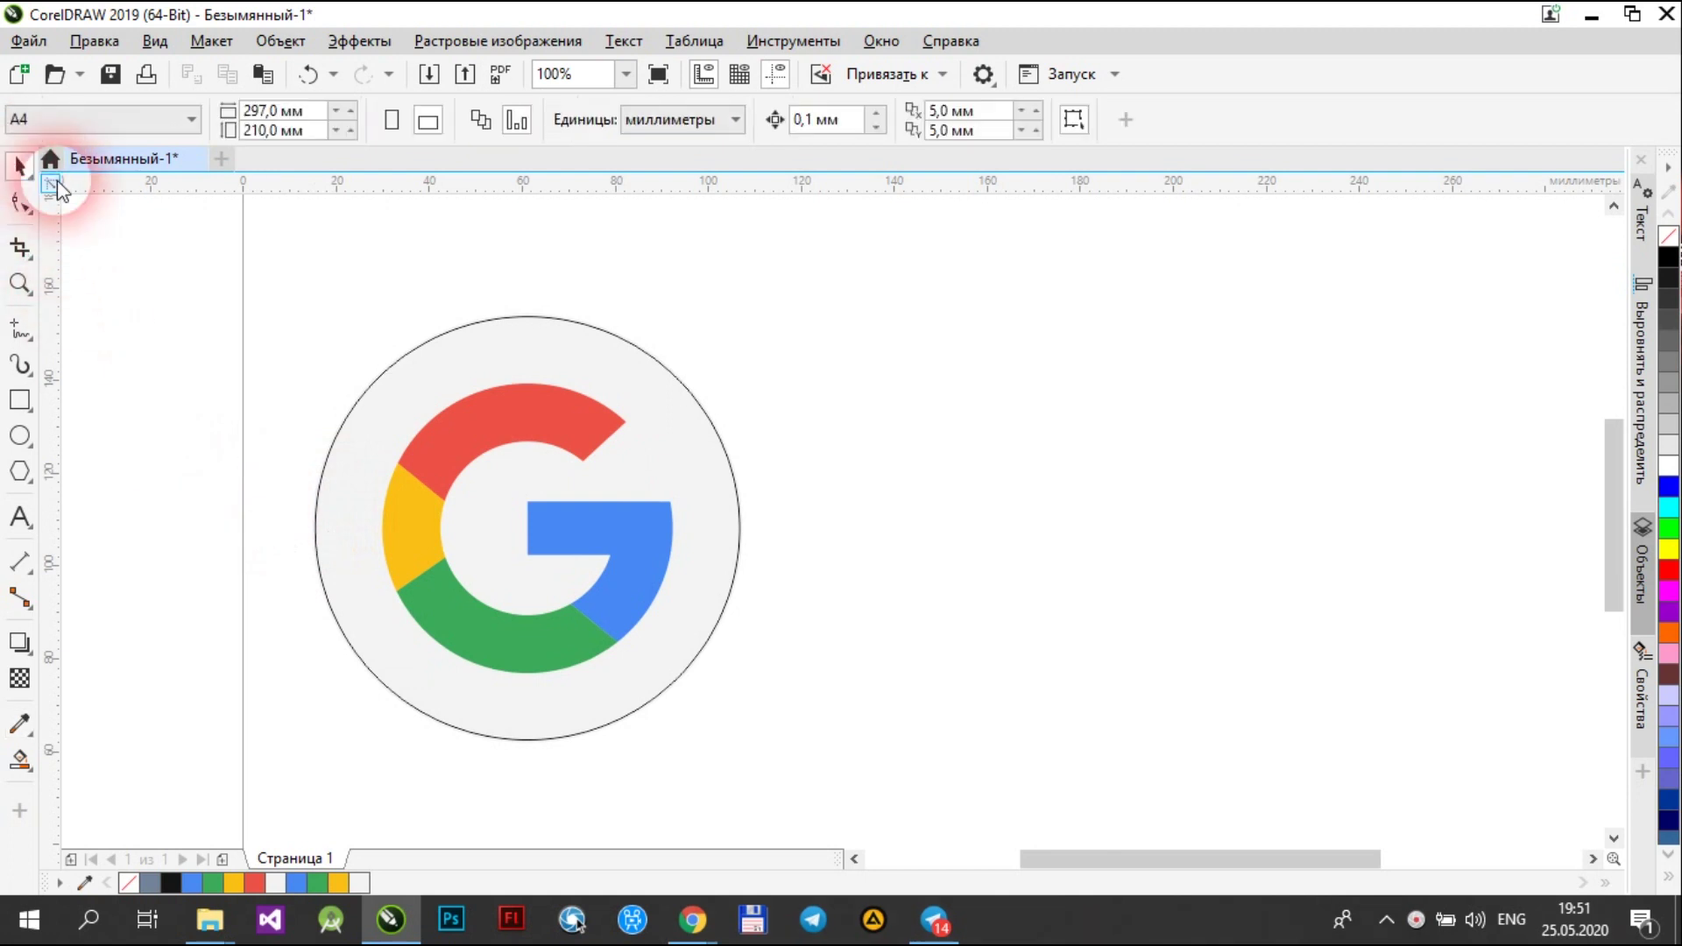
- Set the whole vector logo's outline to none (Нет) and move it about 98 mm right, beside the reference image
{"action": "left_click_drag", "start_coordinate": [545, 628], "coordinate": [860, 811]}
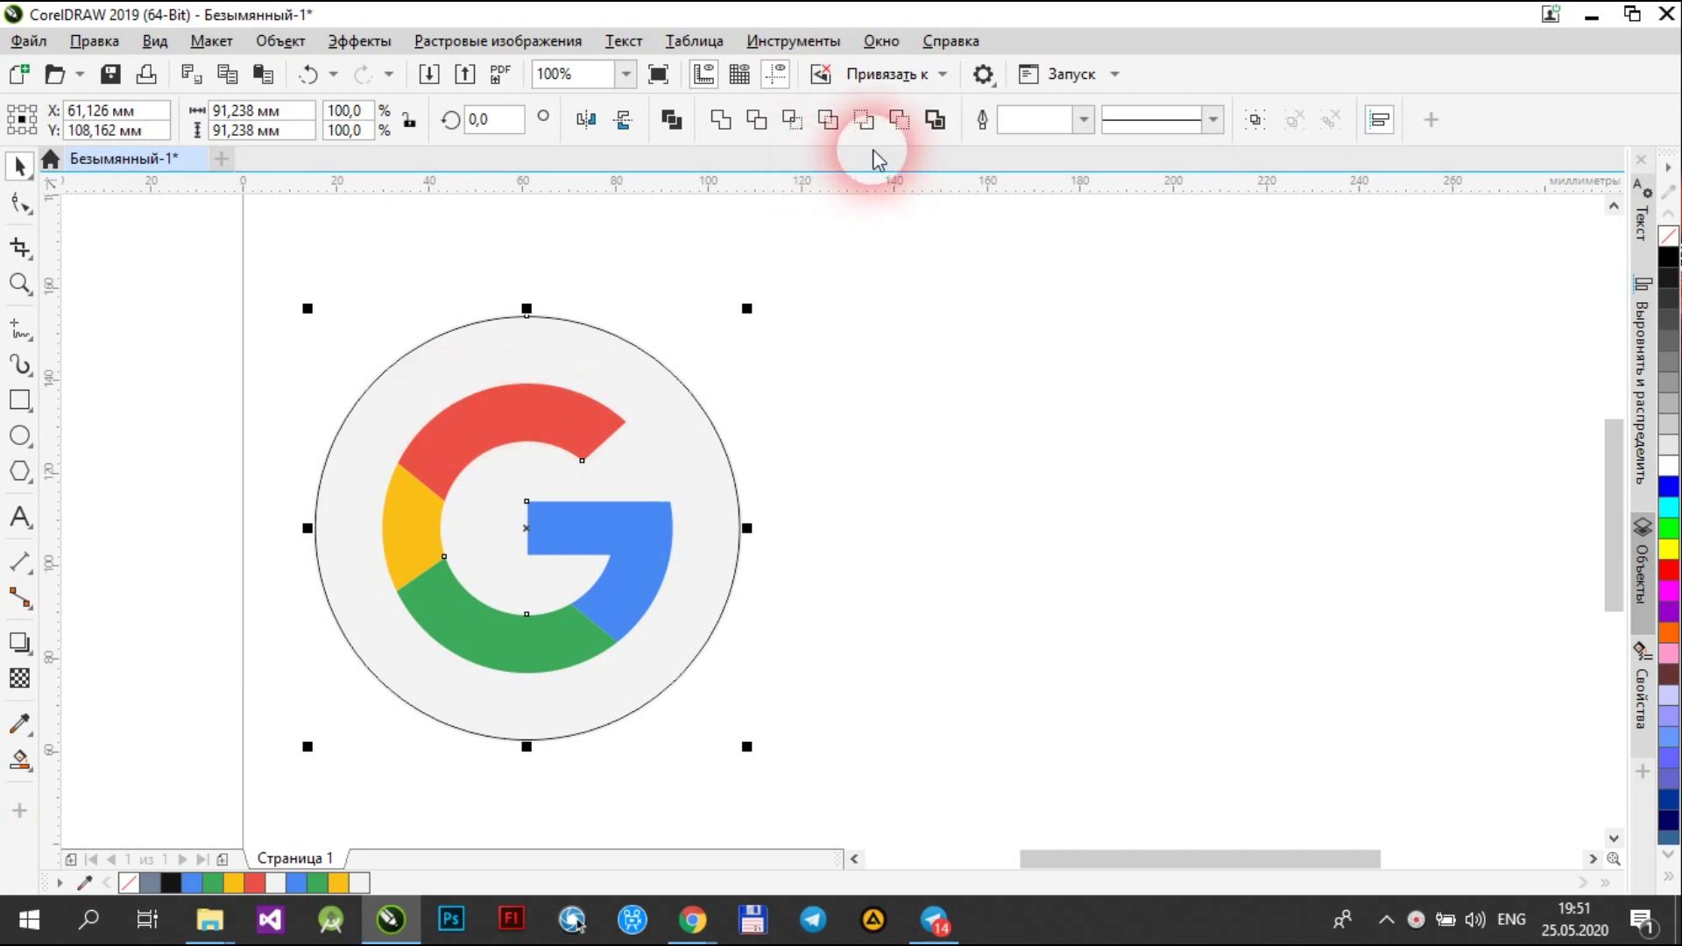
{"action": "left_click", "coordinate": [1085, 120]}
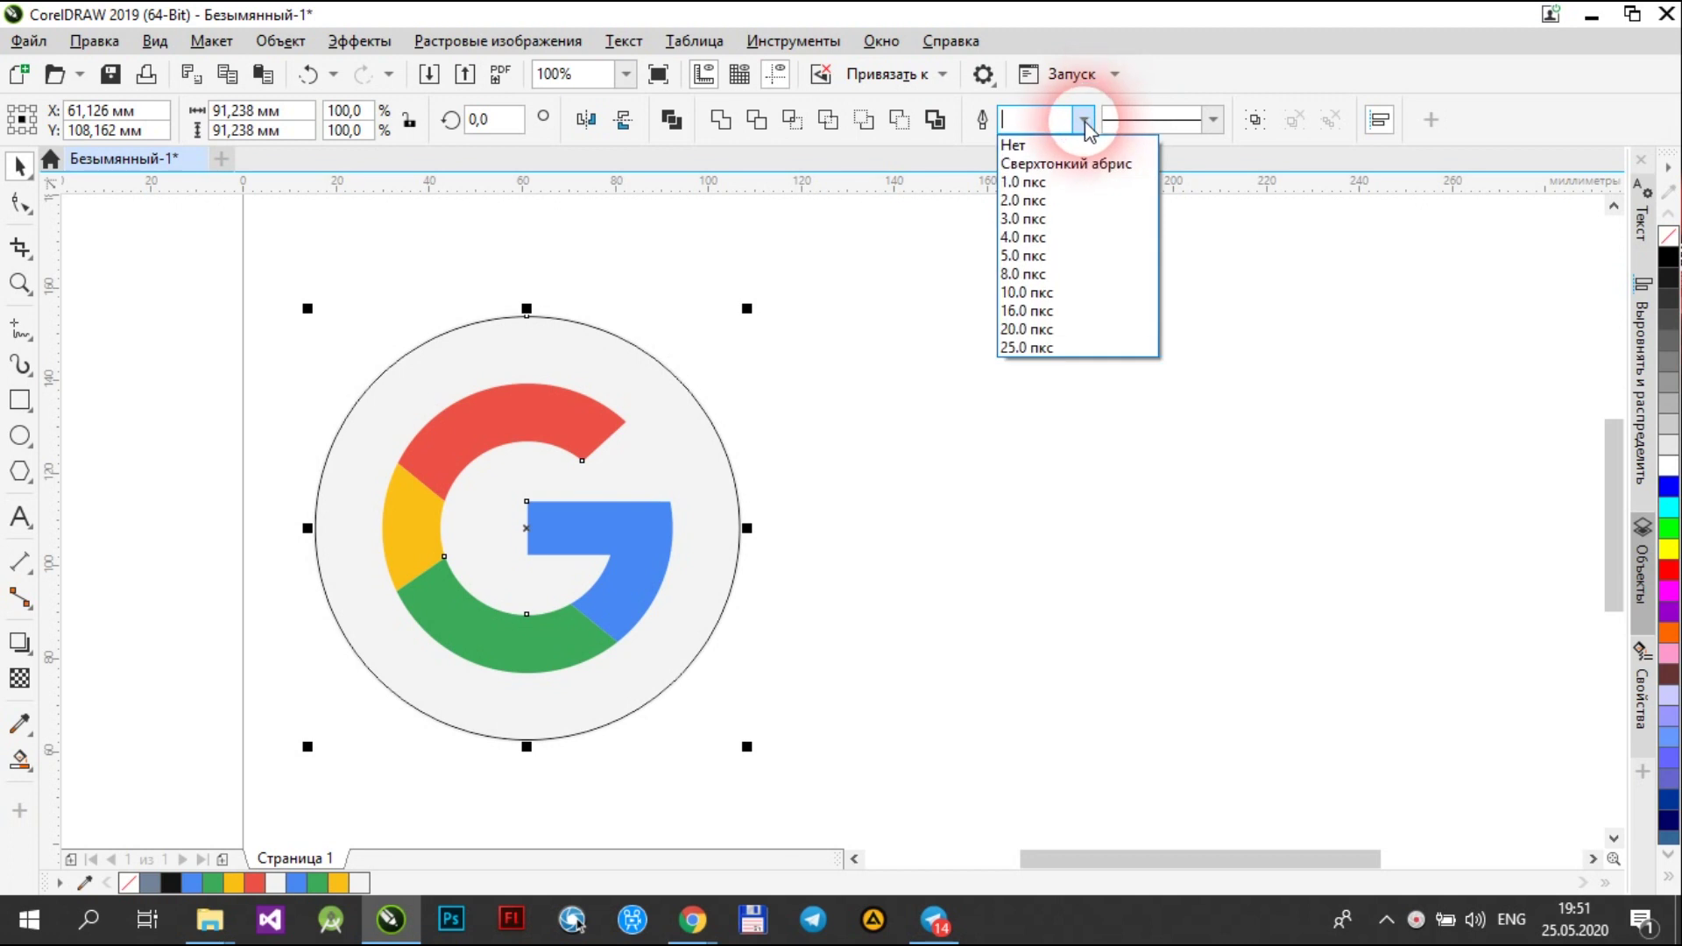
{"action": "left_click", "coordinate": [1068, 146]}
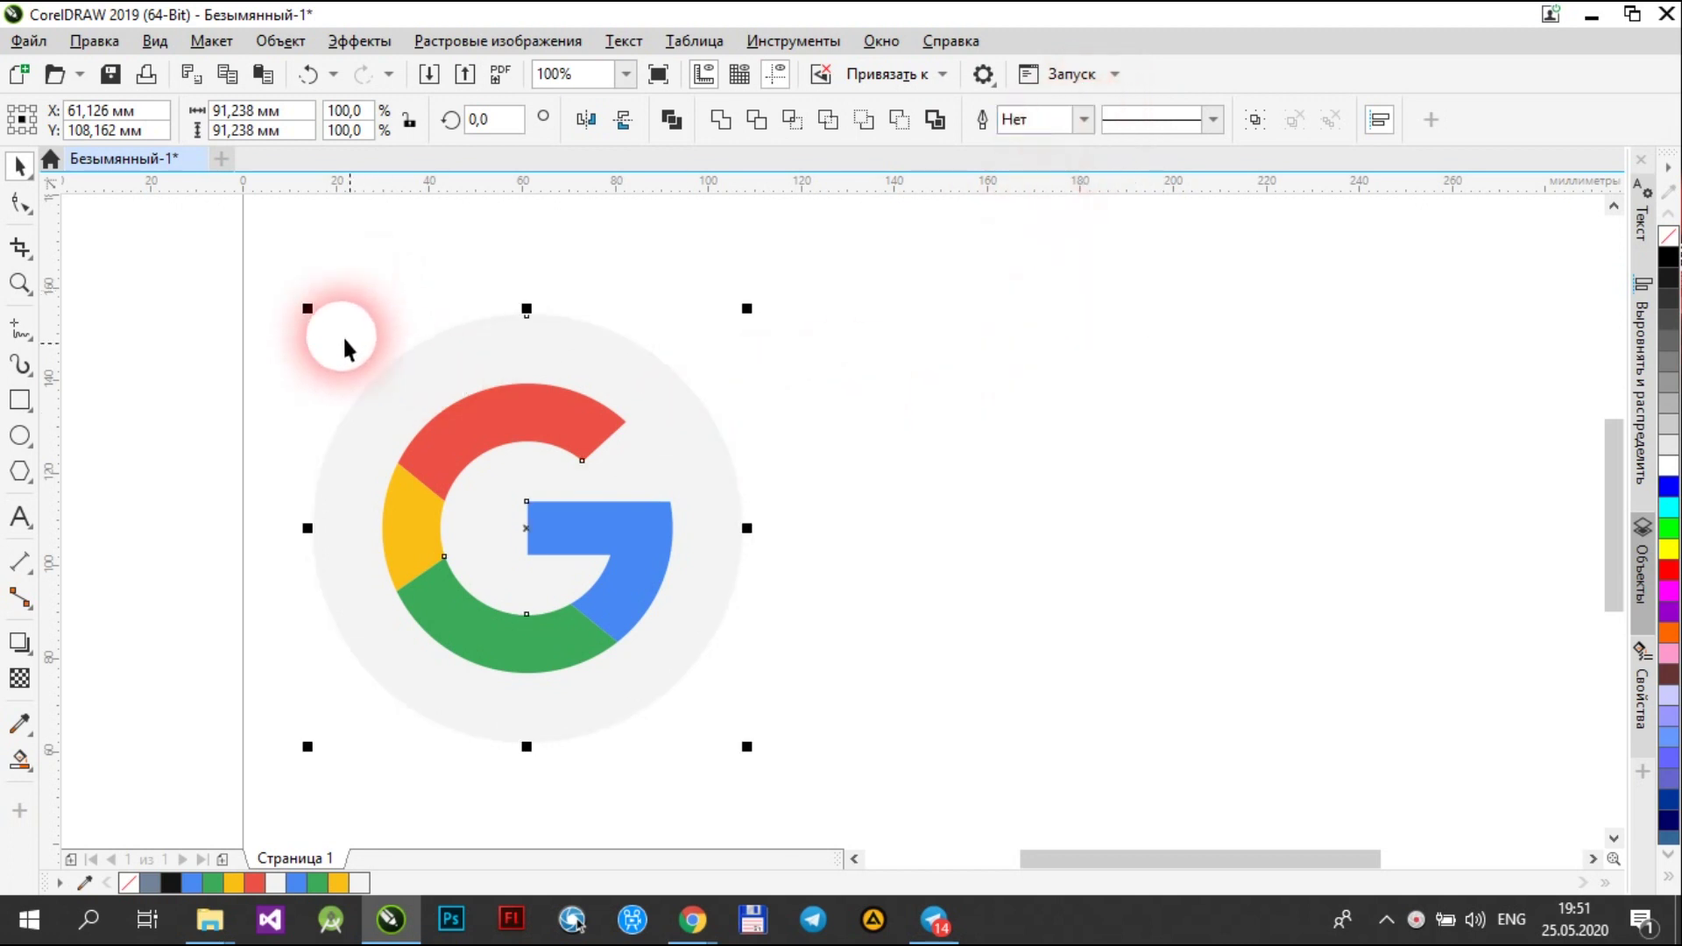
{"action": "left_click_drag", "start_coordinate": [541, 534], "coordinate": [995, 545]}
{"action": "left_click", "coordinate": [1361, 528]}
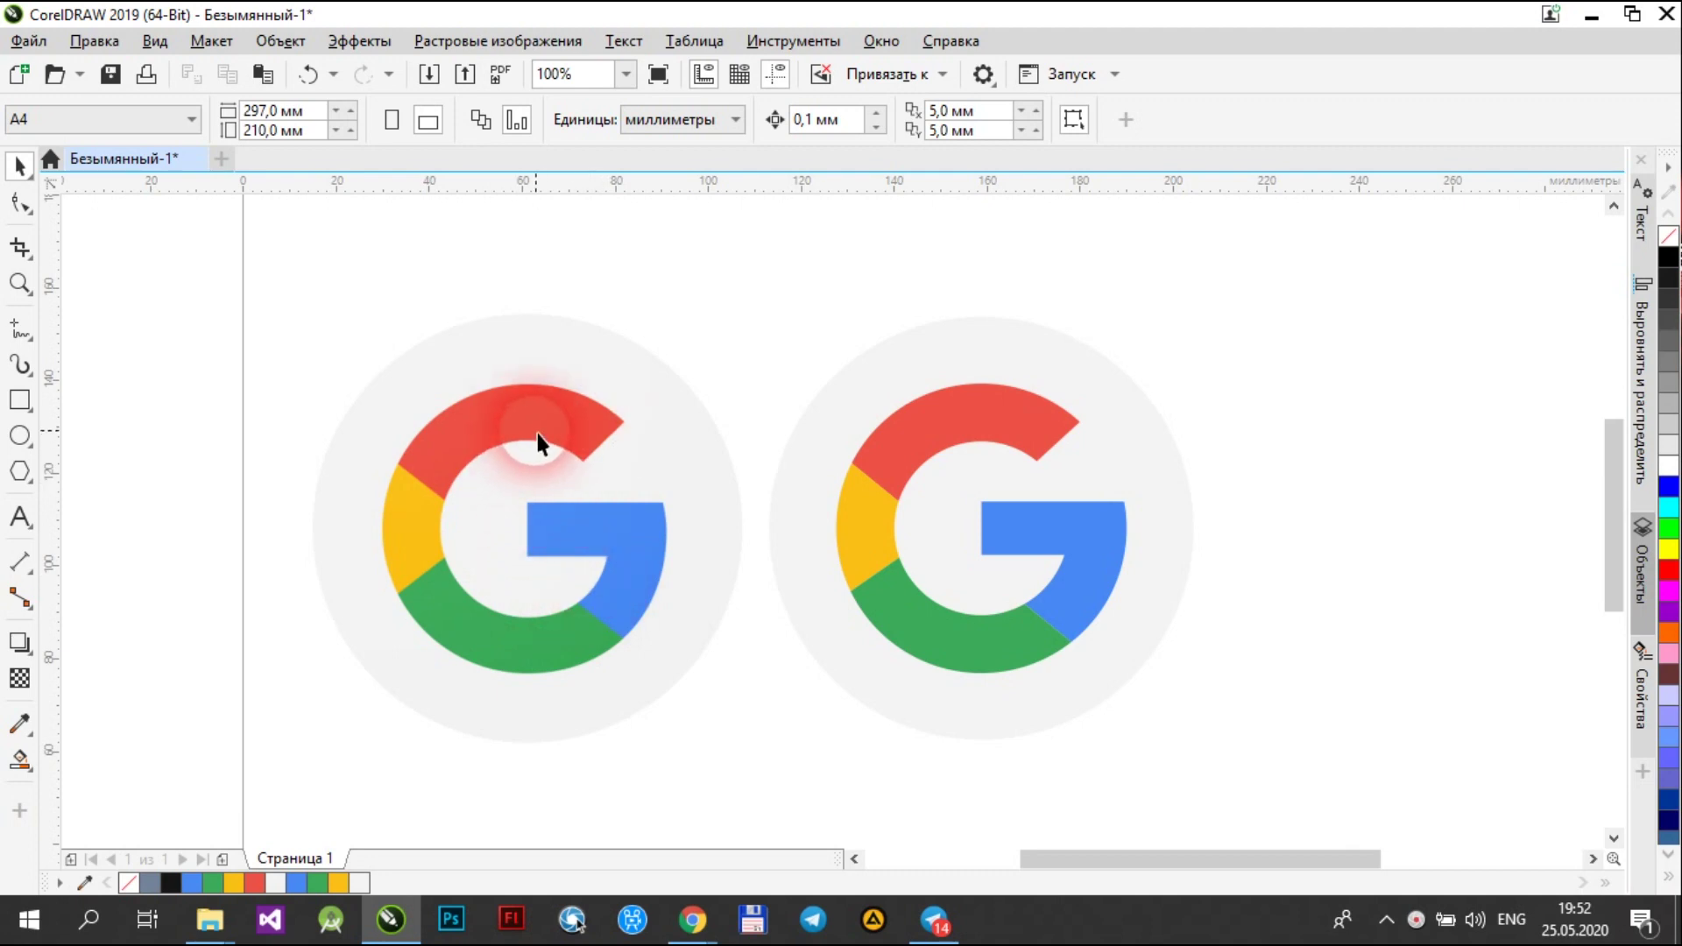
- Unlock the original reference logo image and compare it with the vector logo beside it
{"action": "right_click", "coordinate": [547, 401]}
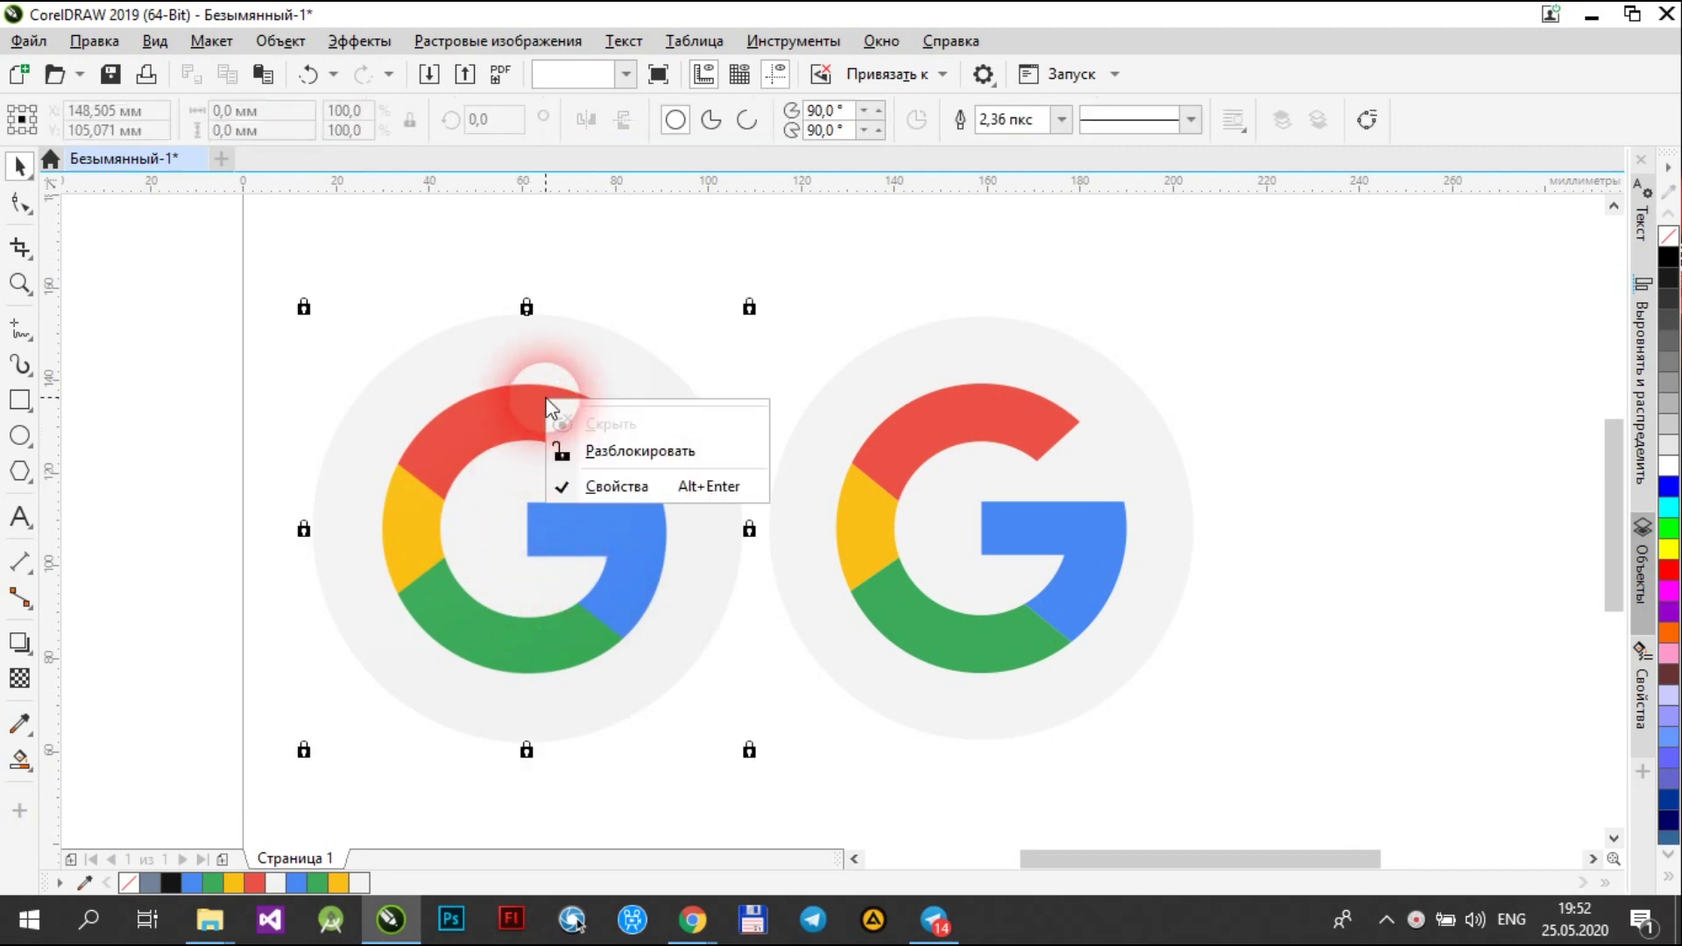
{"action": "left_click", "coordinate": [637, 451]}
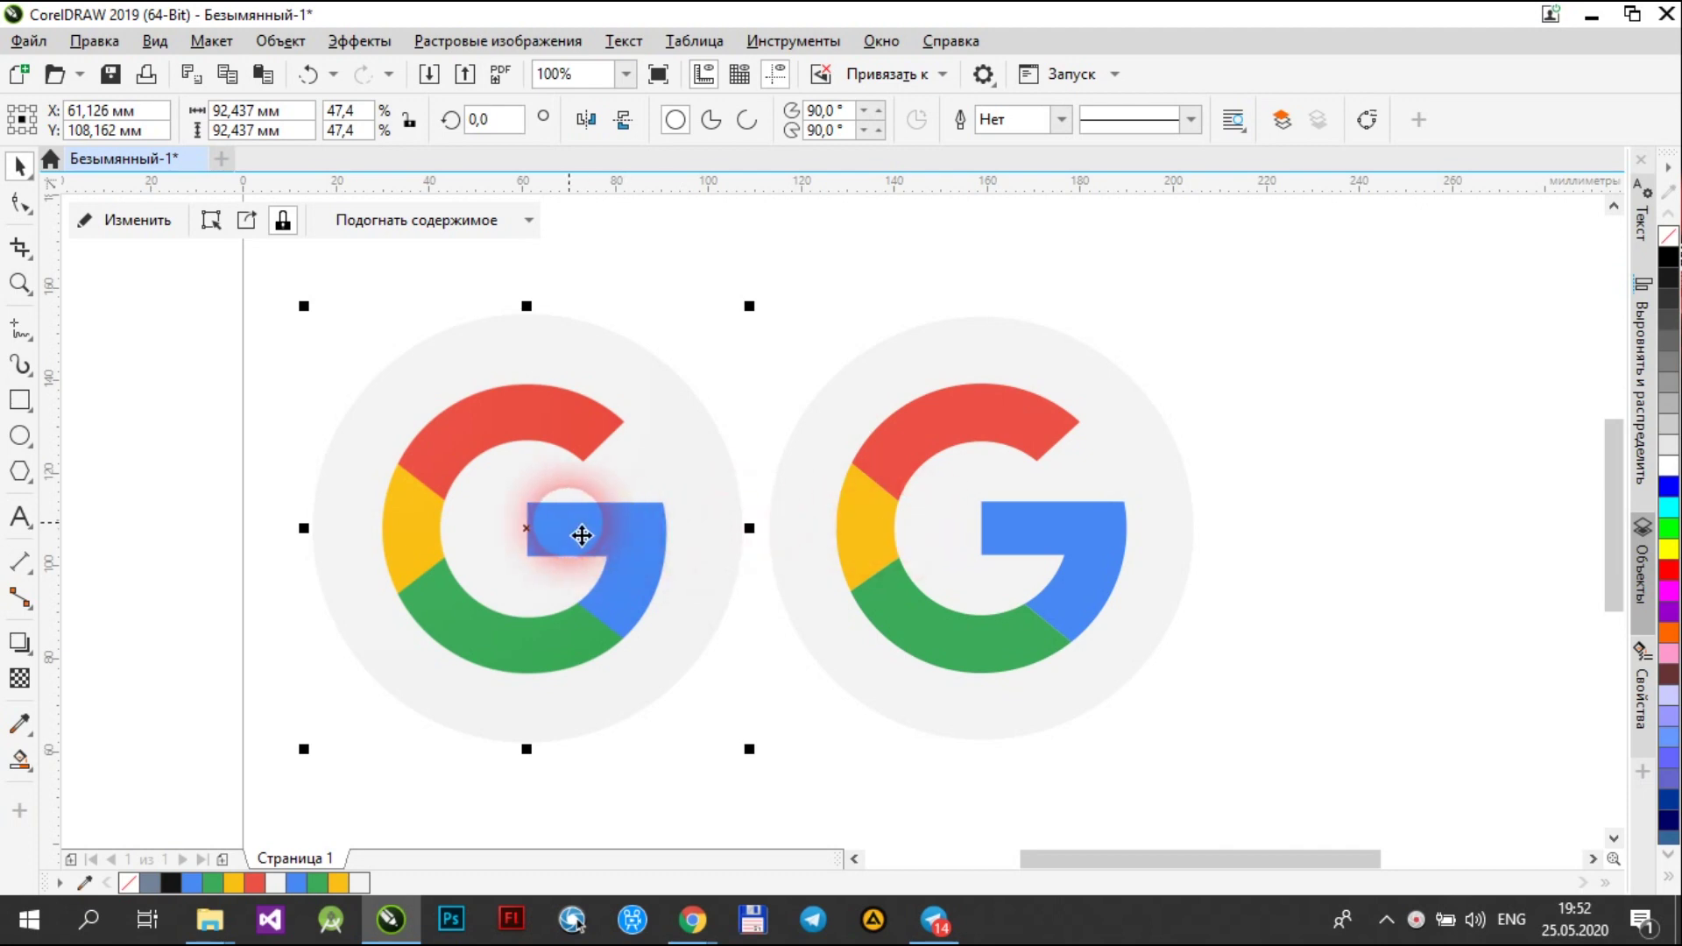
{"action": "left_click", "coordinate": [1133, 550]}
{"action": "left_click", "coordinate": [552, 608]}
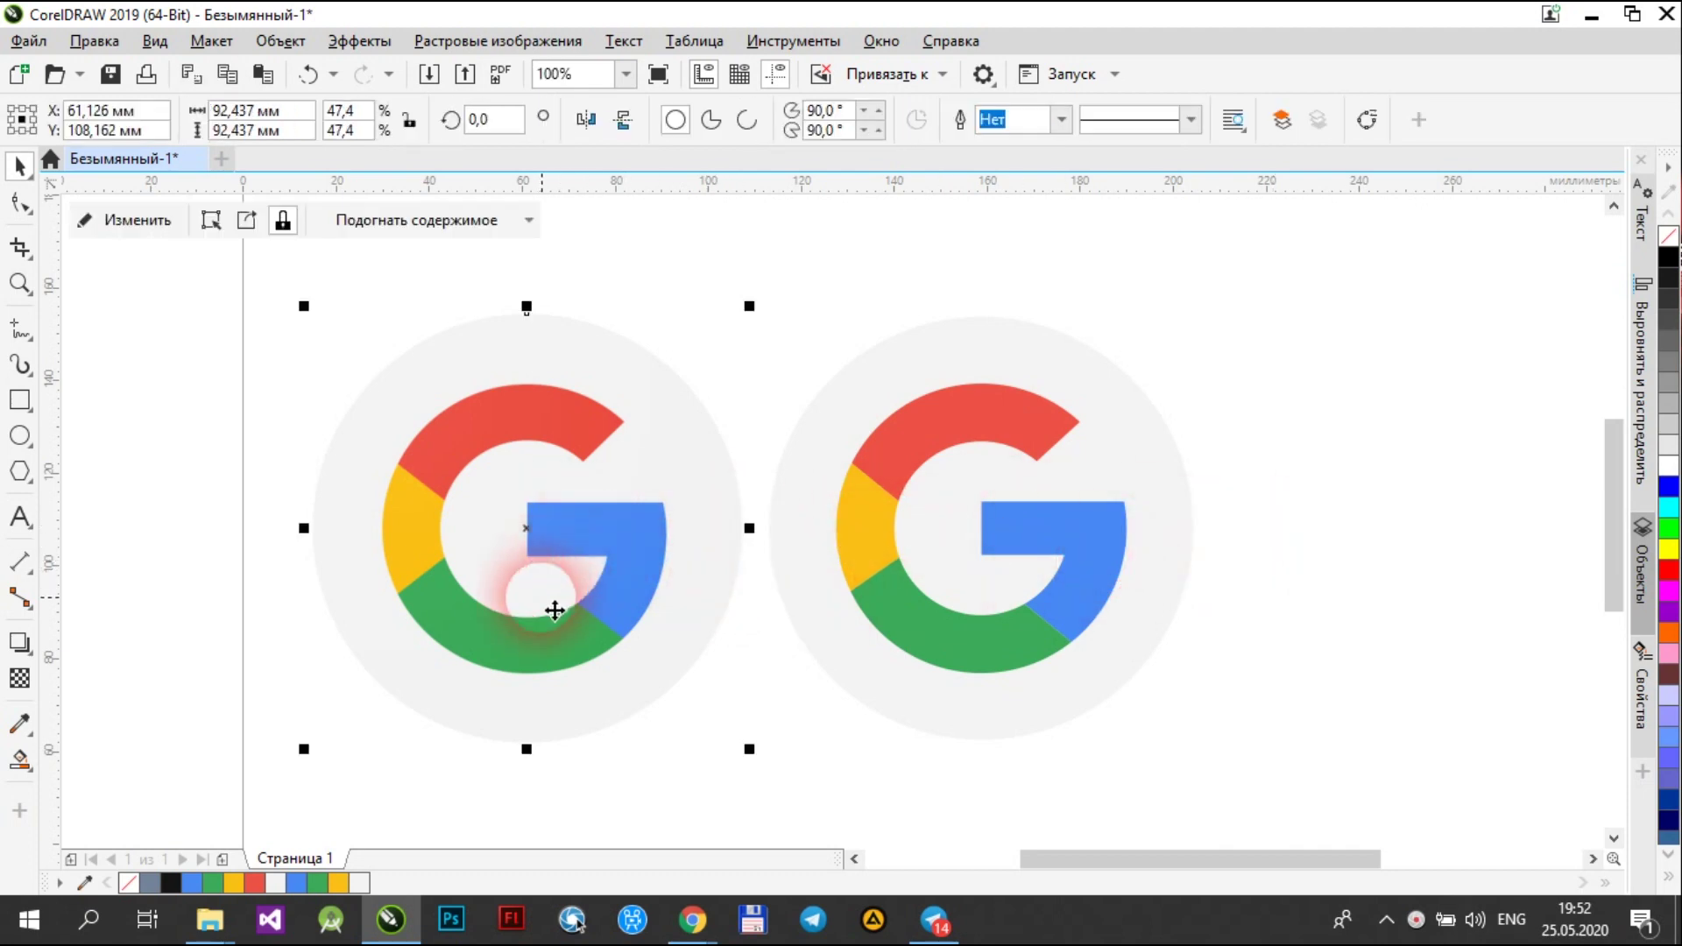
{"action": "left_click", "coordinate": [713, 271]}
{"action": "left_click", "coordinate": [565, 389]}
{"action": "left_click", "coordinate": [926, 445]}
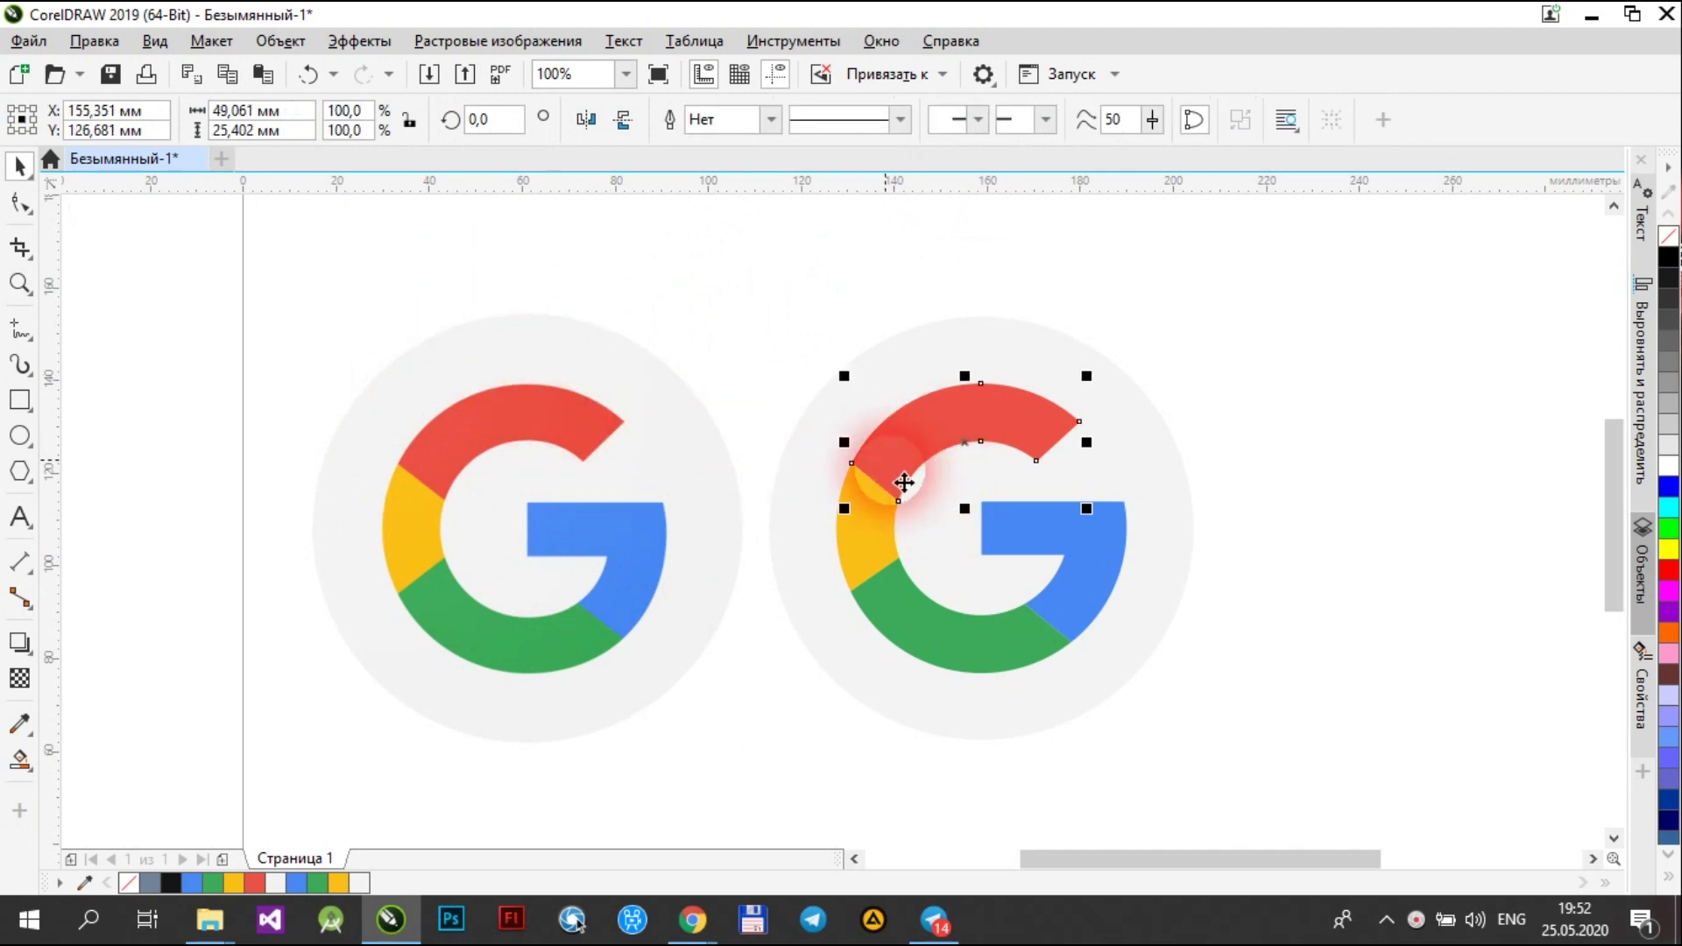
- Apply a grey outline to the circular frame of the reference logo image
{"action": "left_click", "coordinate": [1180, 536]}
{"action": "left_click", "coordinate": [561, 554]}
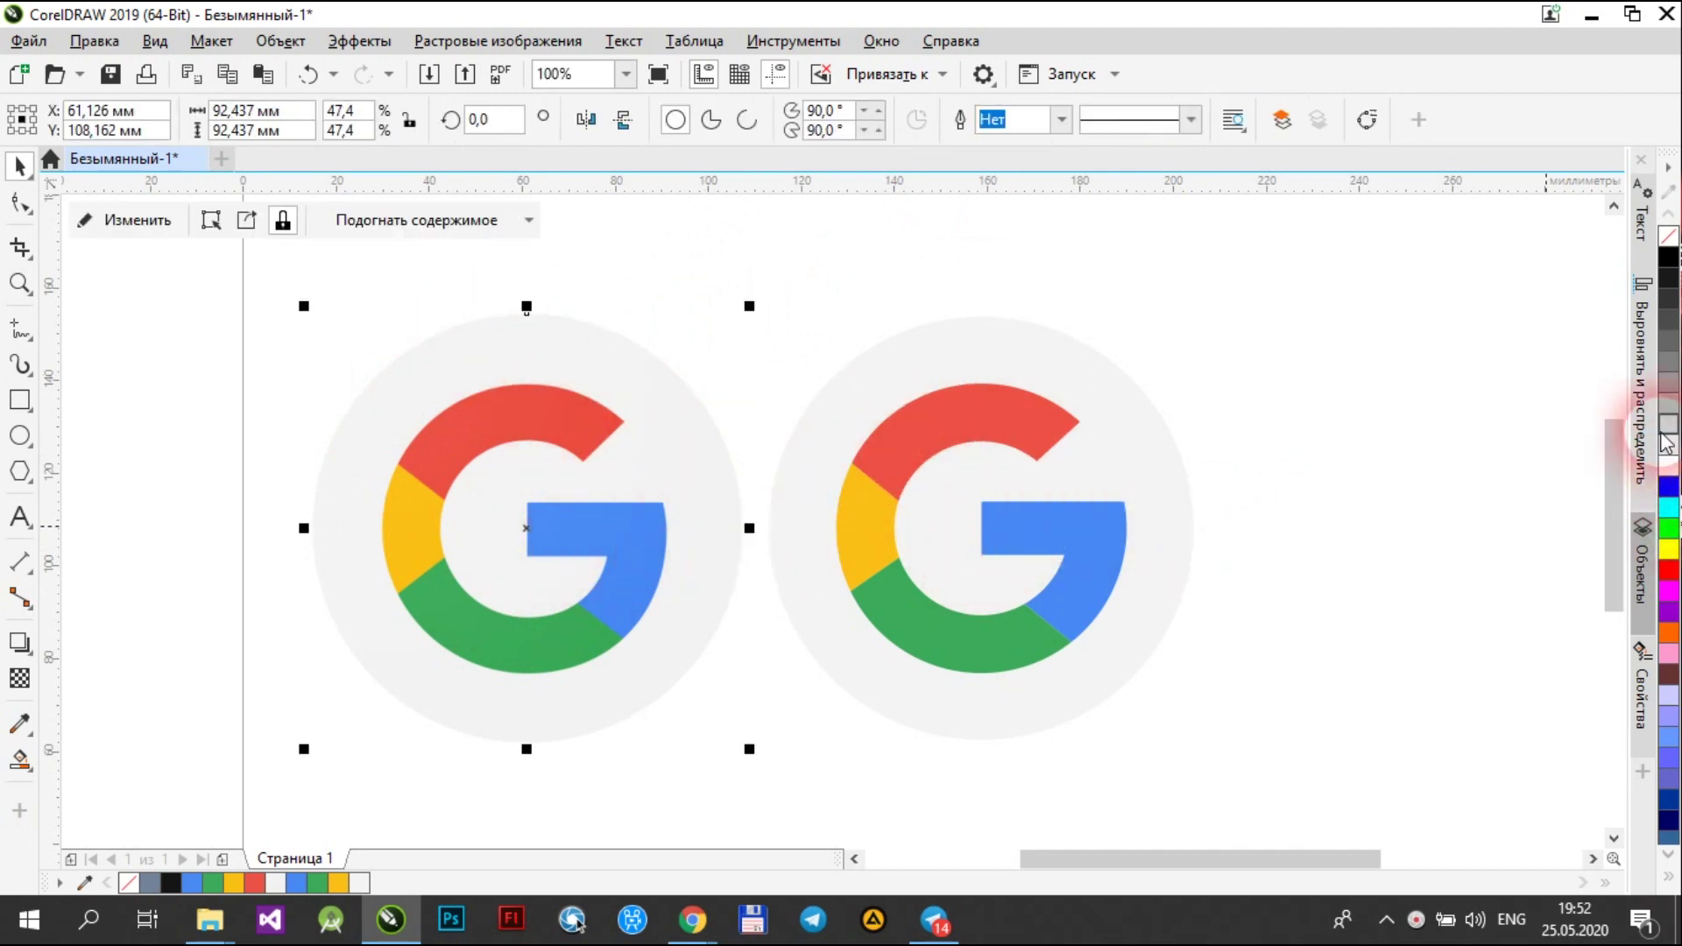
{"action": "left_click", "coordinate": [971, 381]}
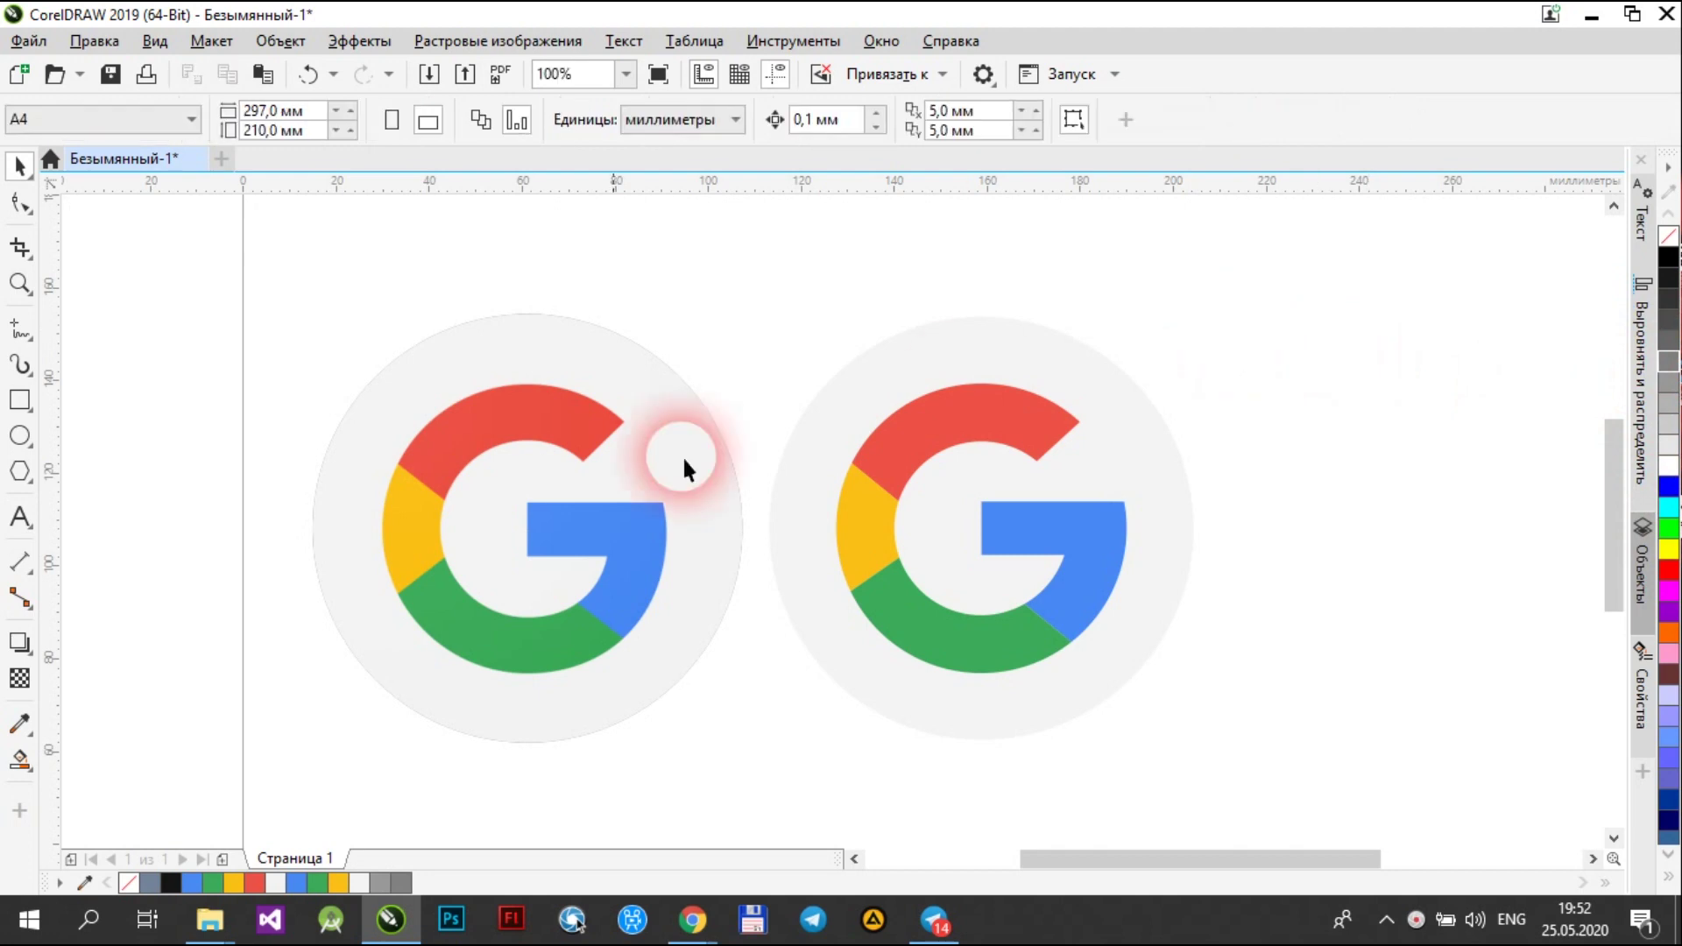